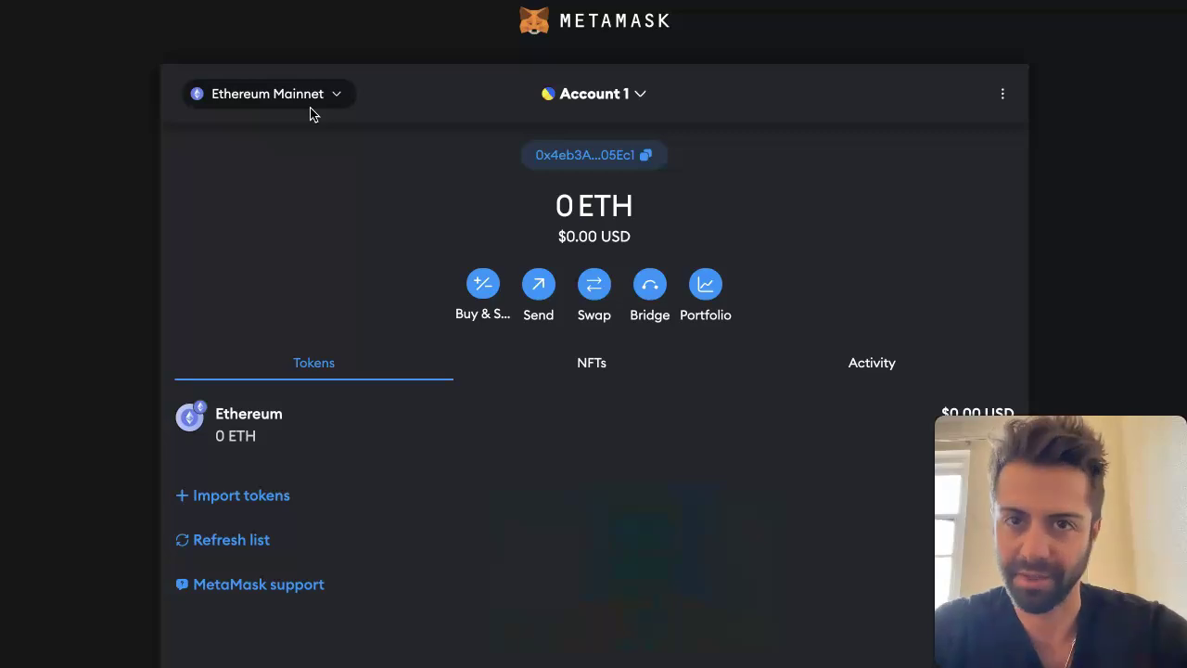
- Open MetaMask's swap screen and dismiss the Smart Swaps announcement
click(371, 121)
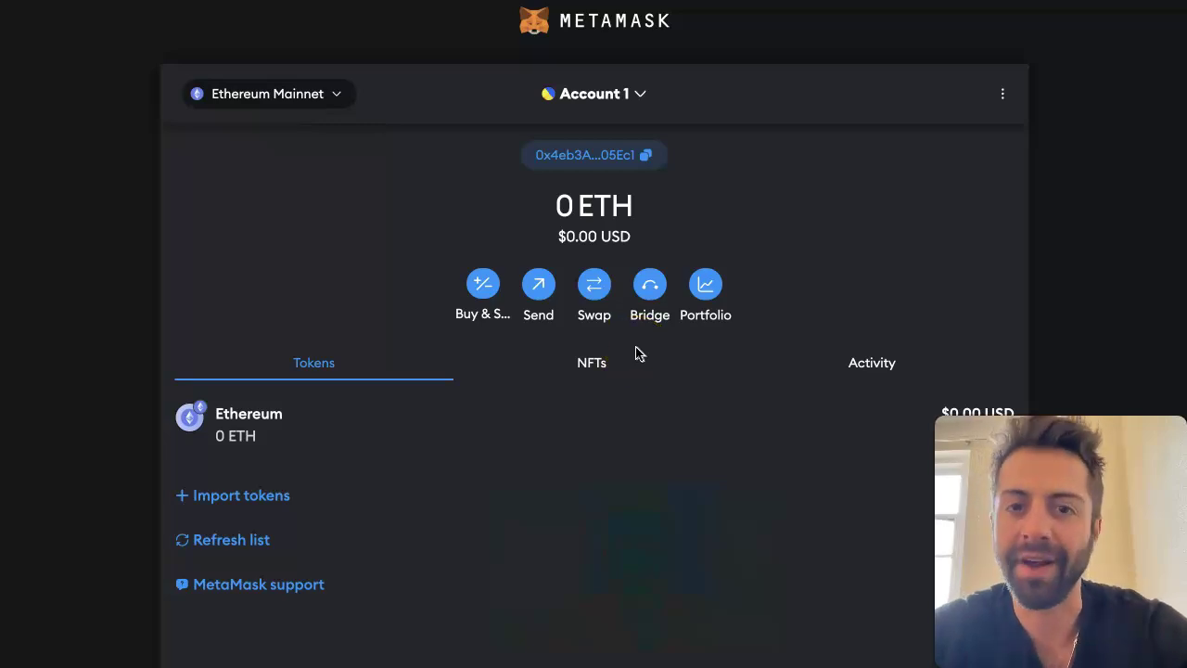
click(595, 287)
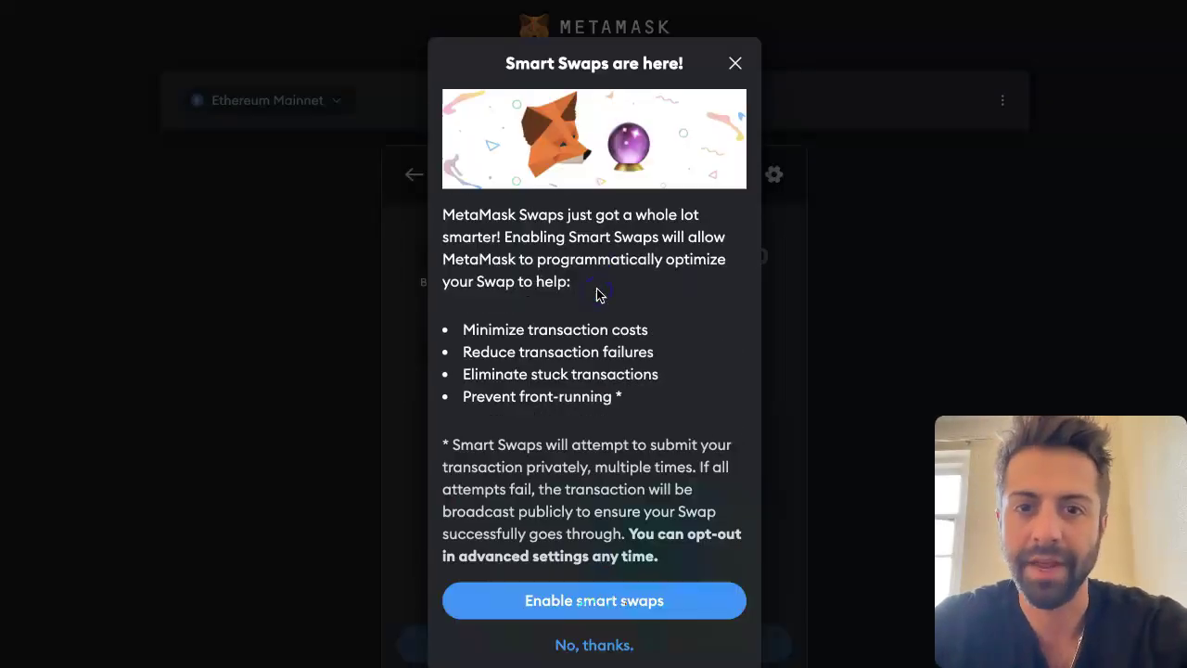
click(736, 63)
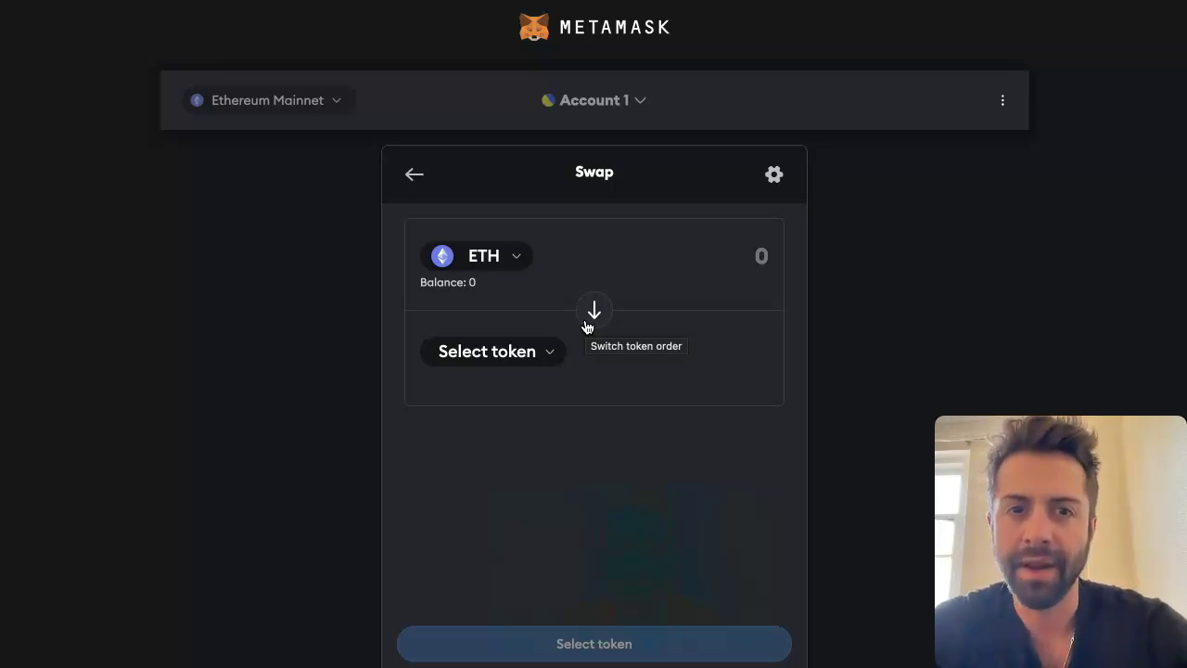
- Search the receive-token list for 'hex', pick CHEX, and try the greyed-out HEX
click(525, 358)
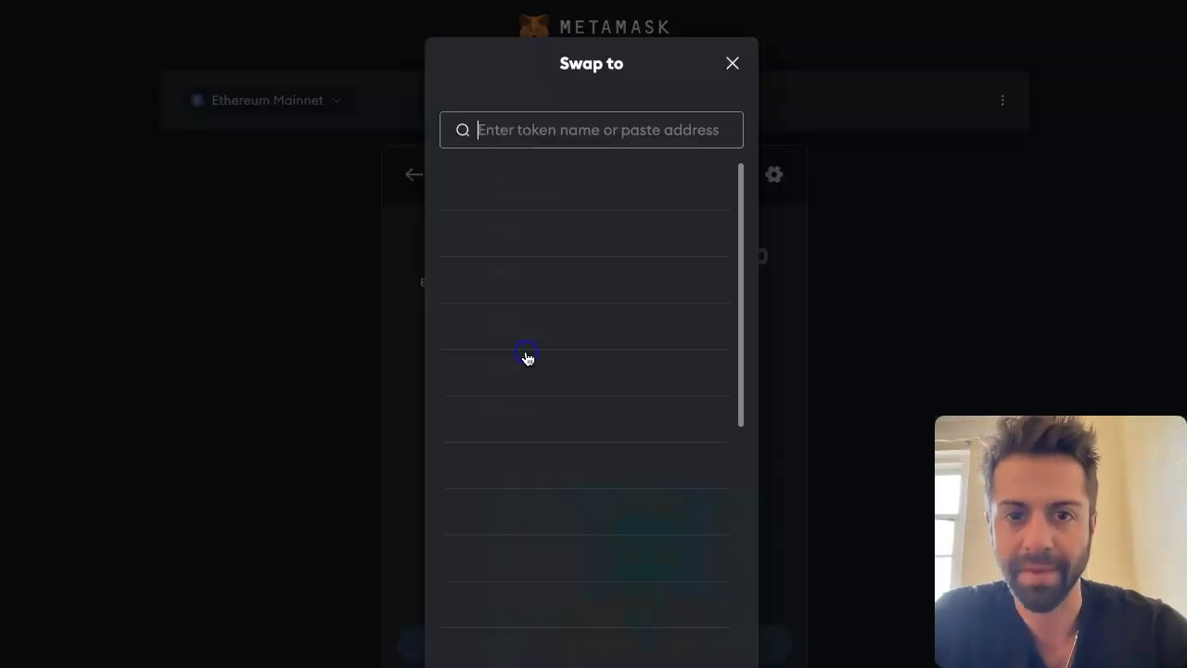
text(hex)
click(535, 358)
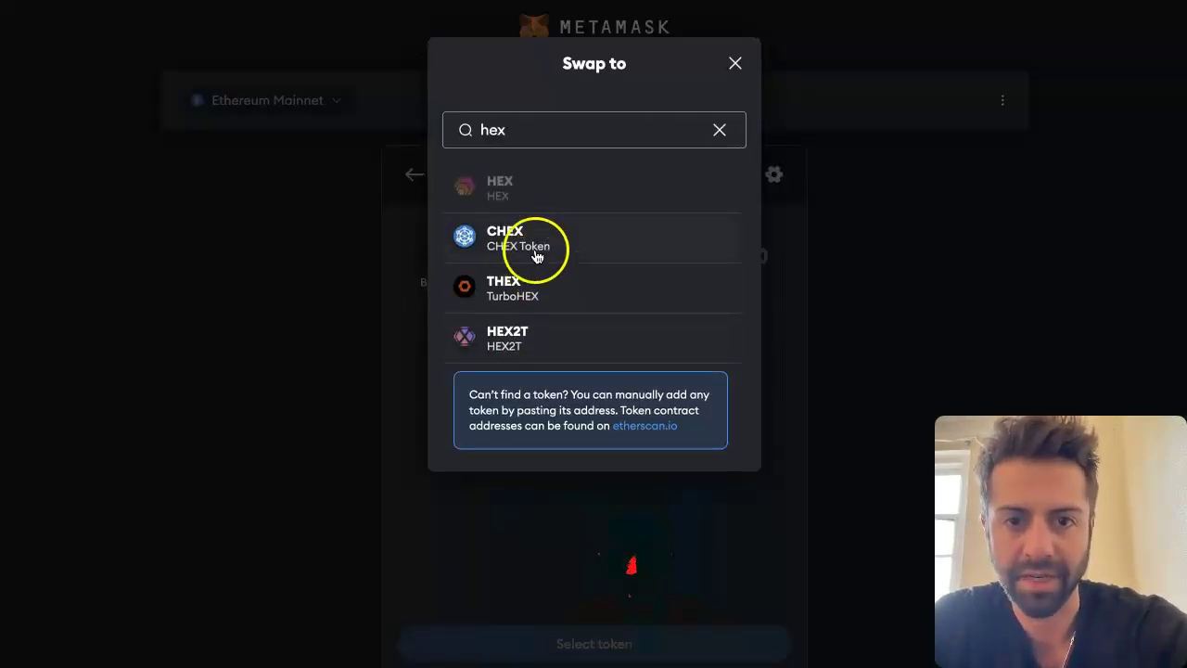
click(510, 196)
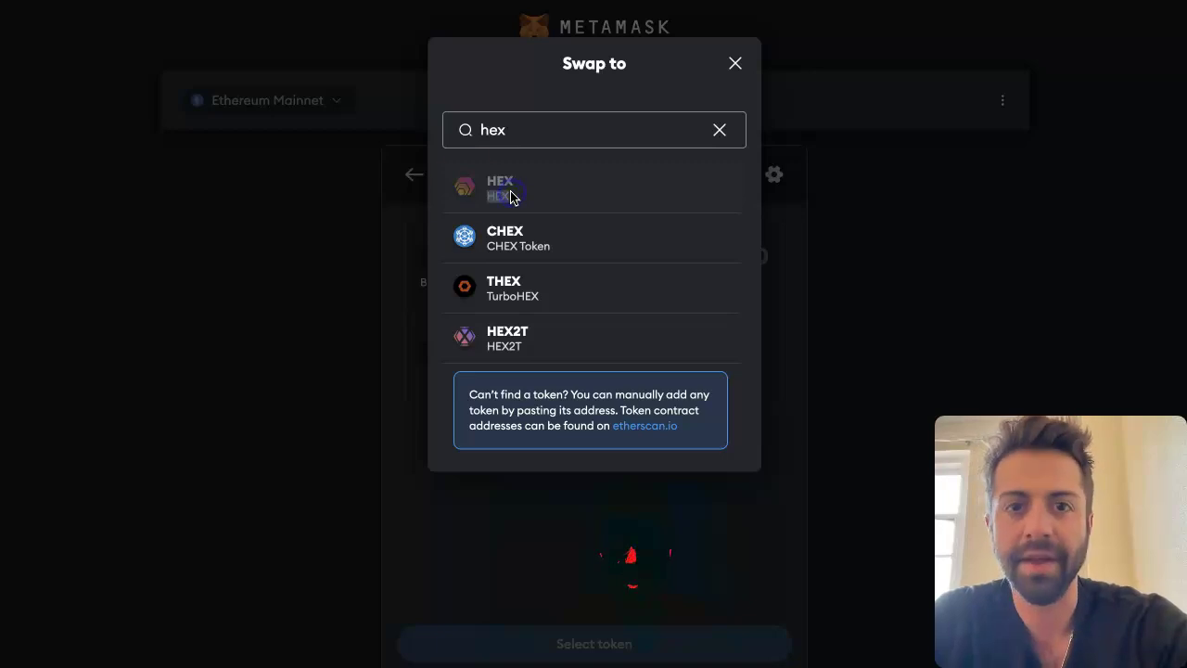
click(547, 207)
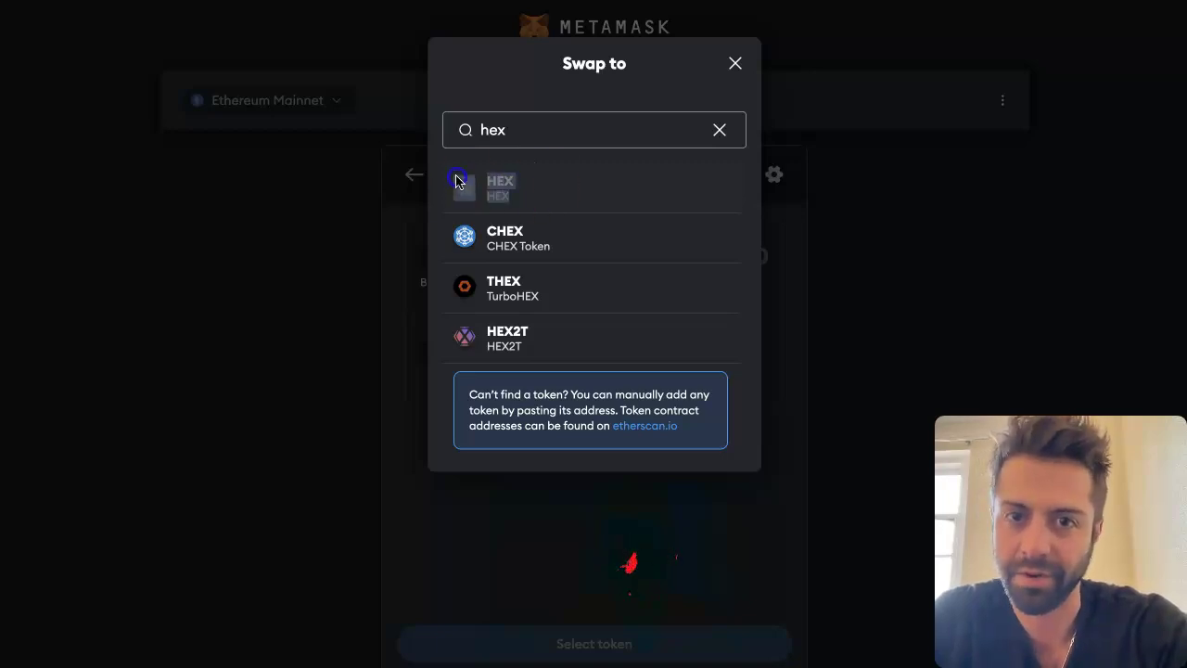
click(515, 199)
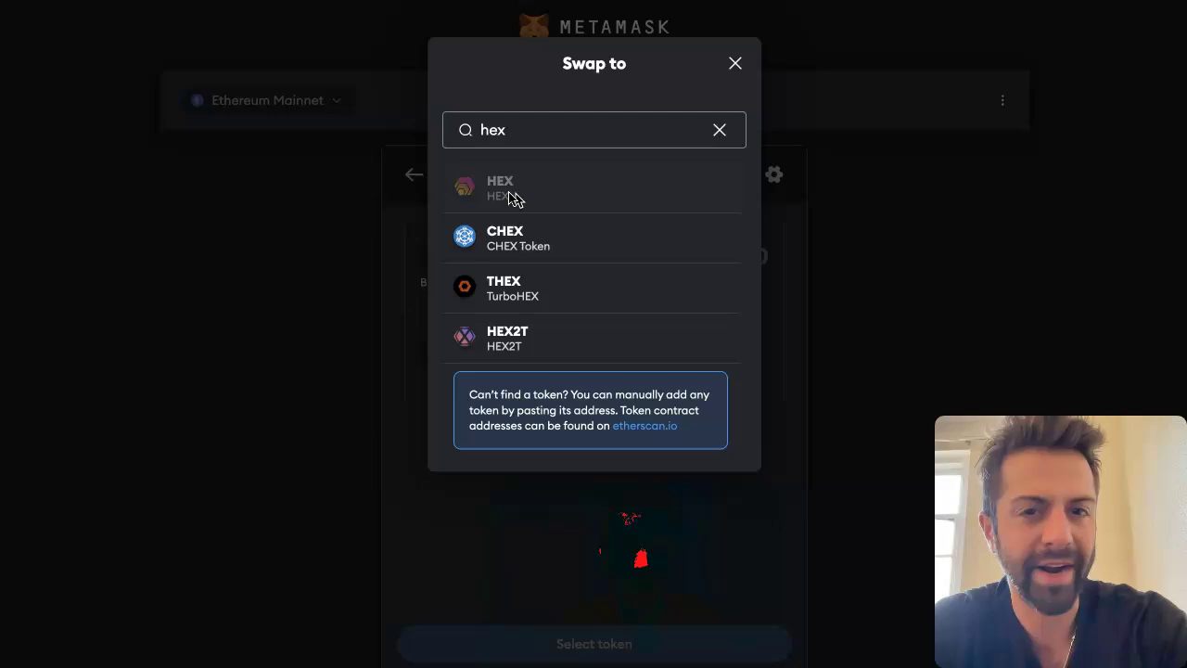
click(513, 196)
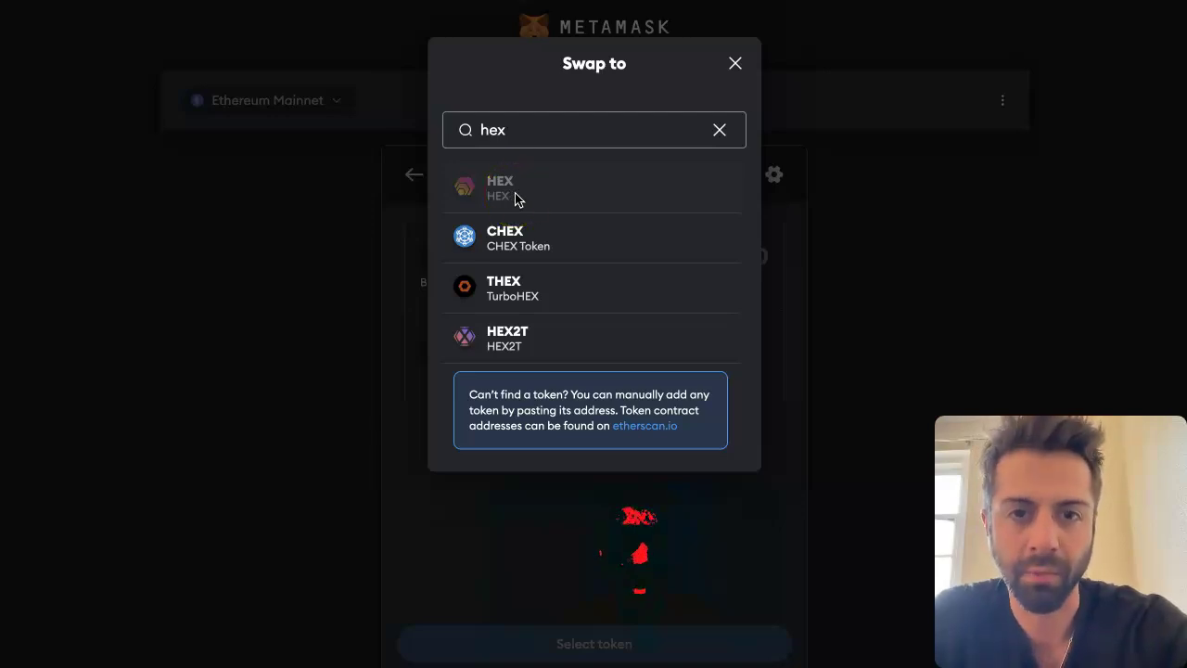
click(508, 195)
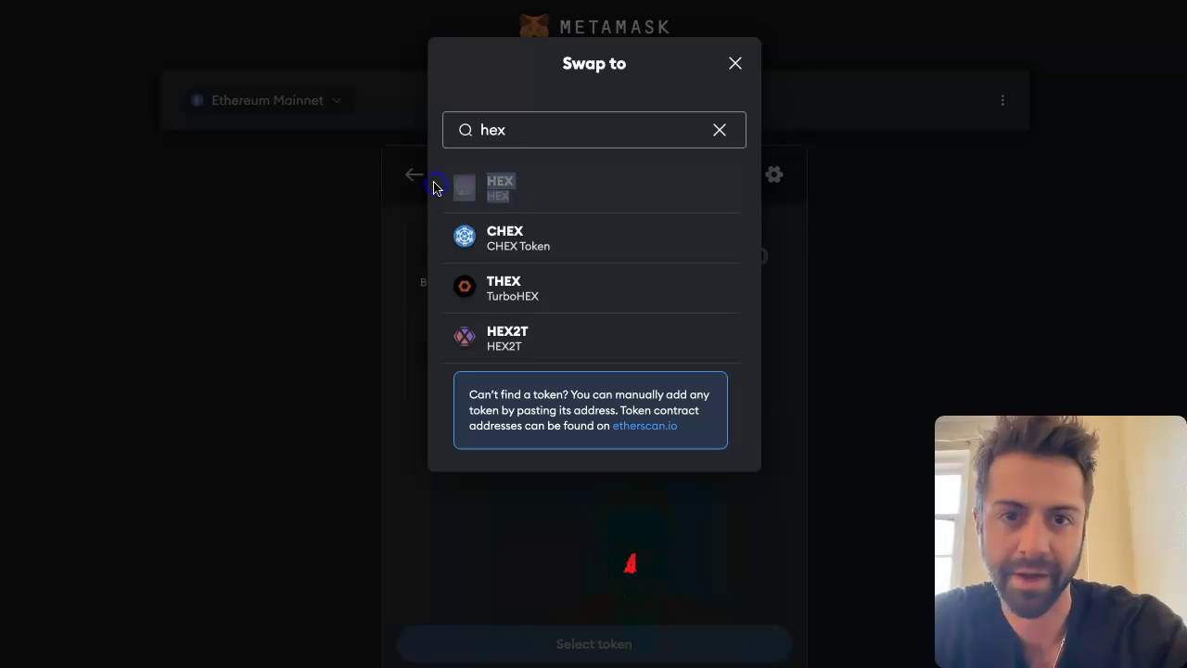
triple_click(475, 188)
click(546, 223)
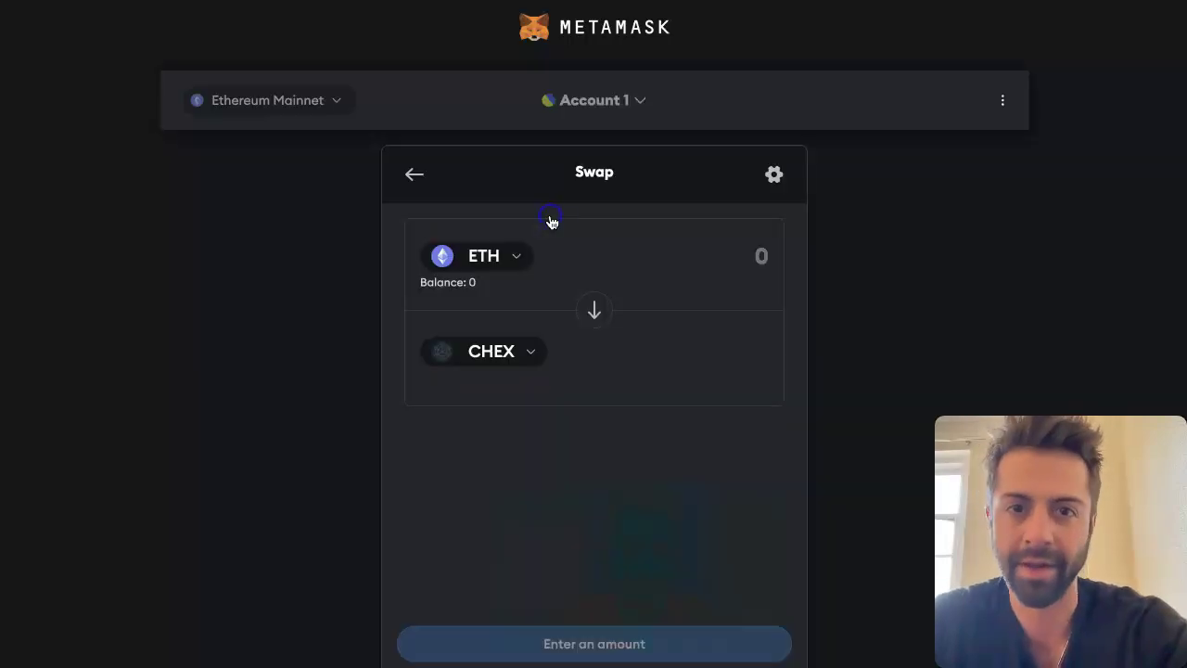
click(467, 350)
click(505, 160)
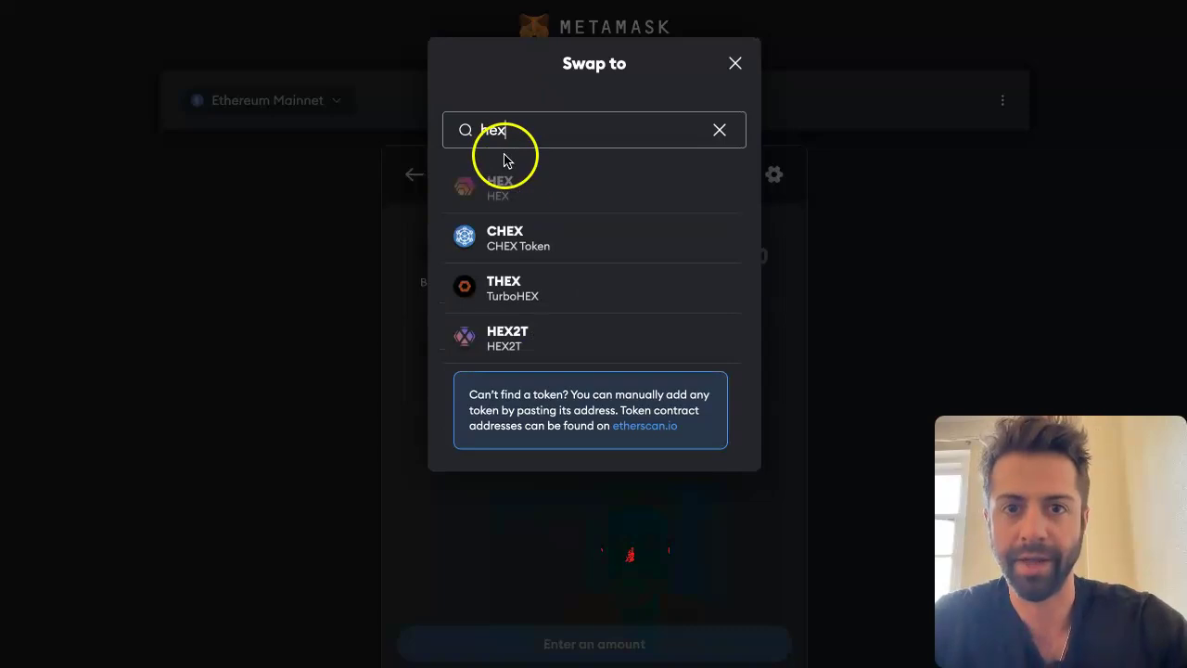
triple_click(503, 178)
click(492, 186)
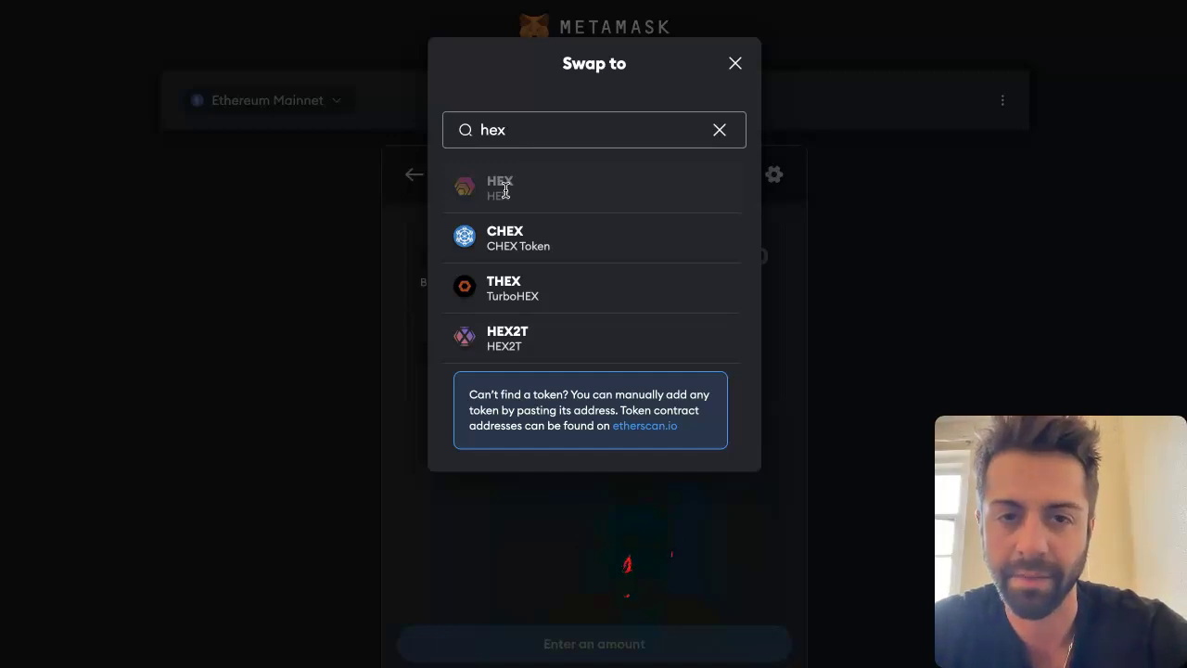
click(451, 186)
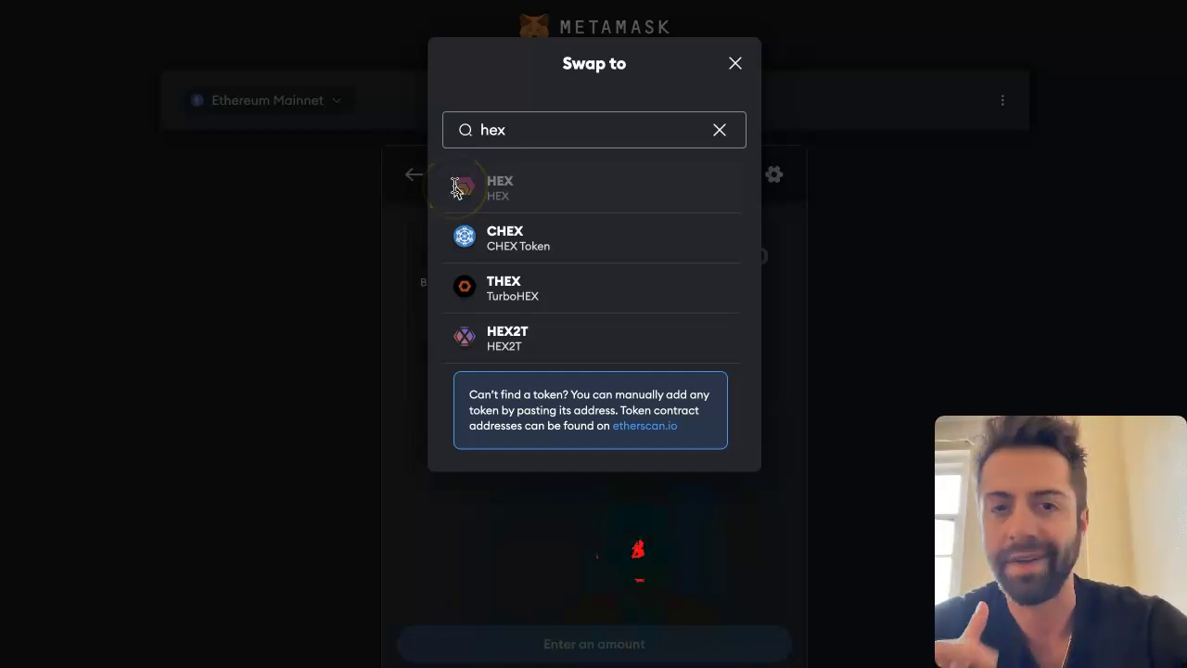
mouse_move(455, 188)
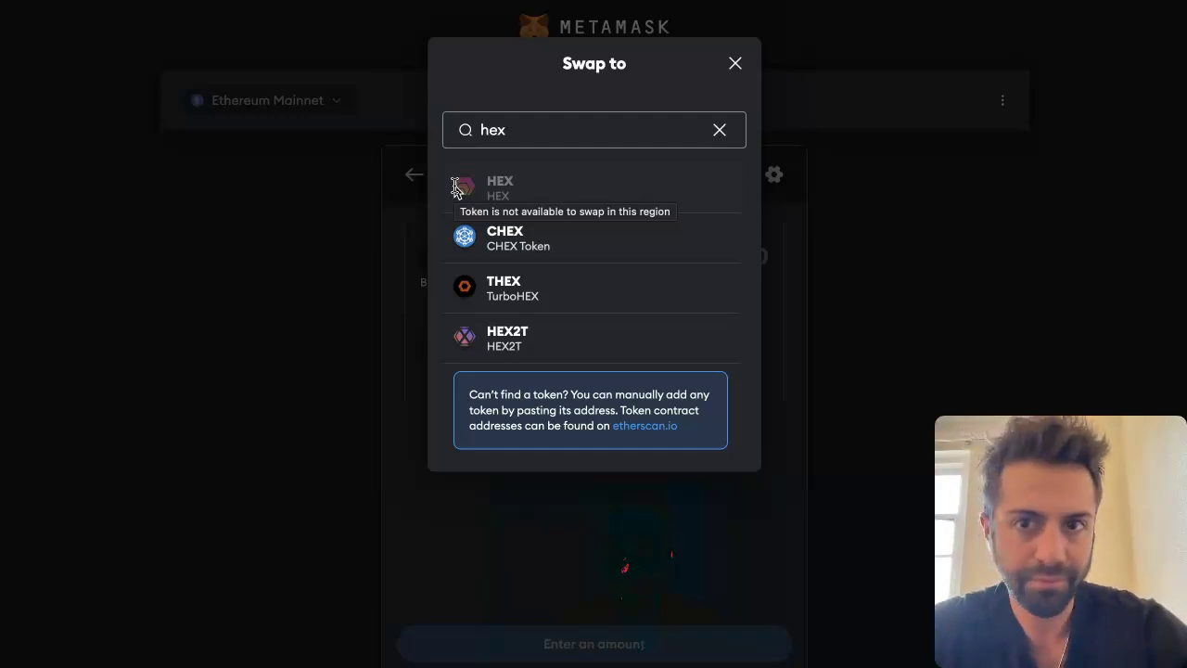
click(488, 204)
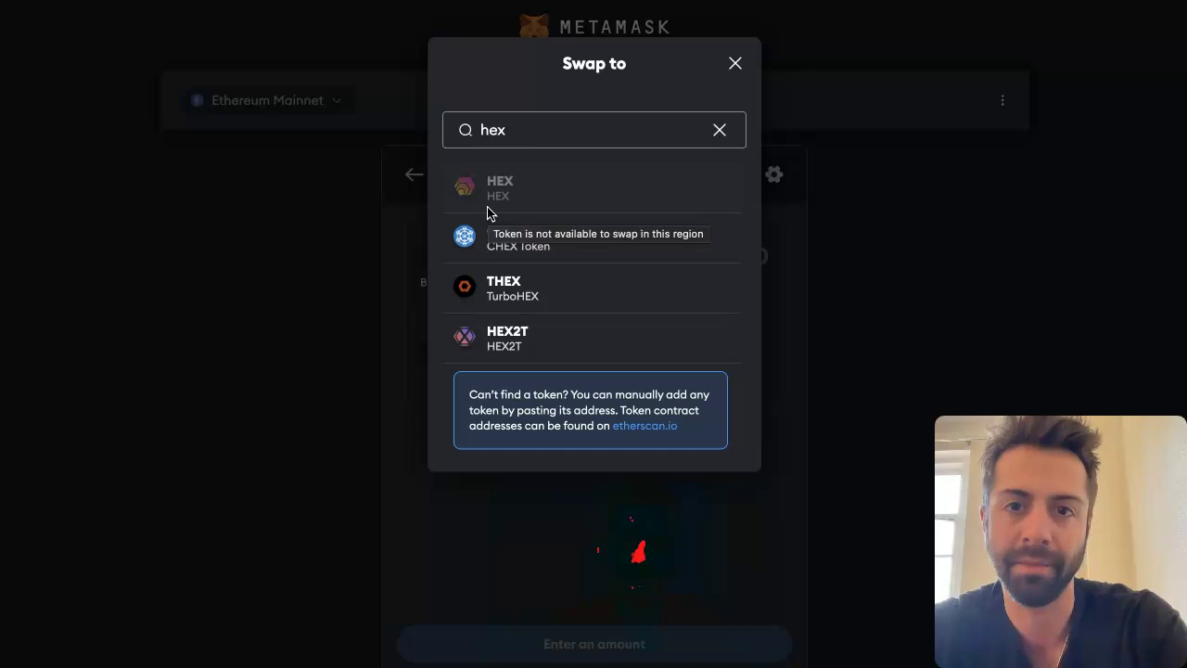
click(474, 197)
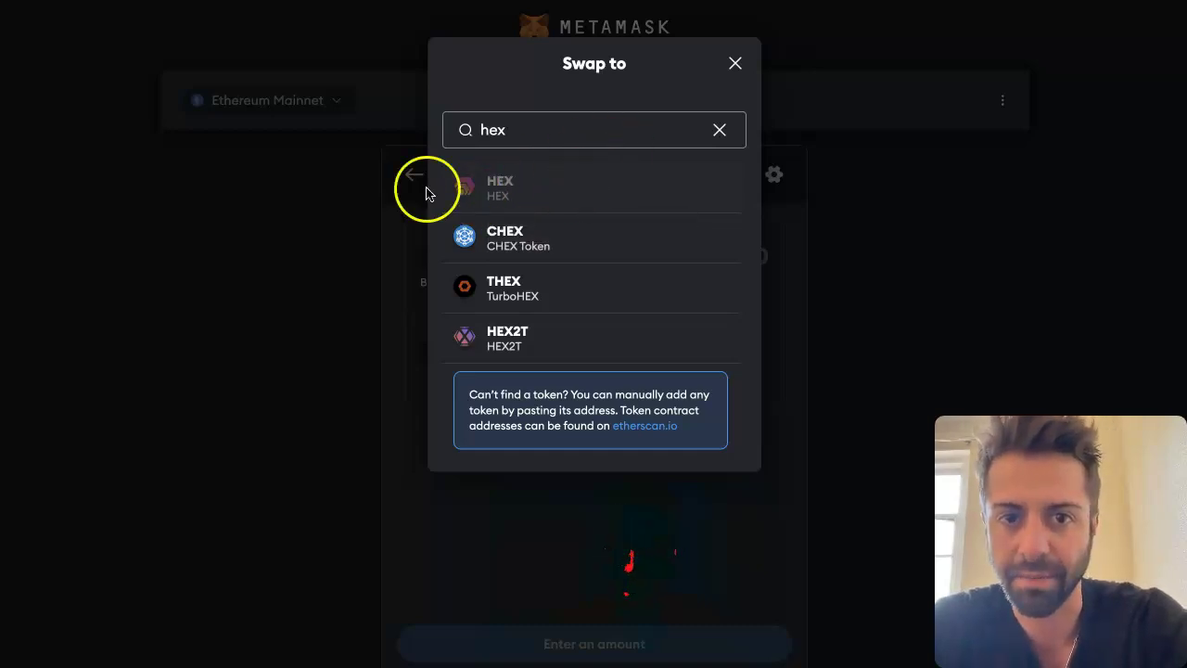
mouse_move(492, 185)
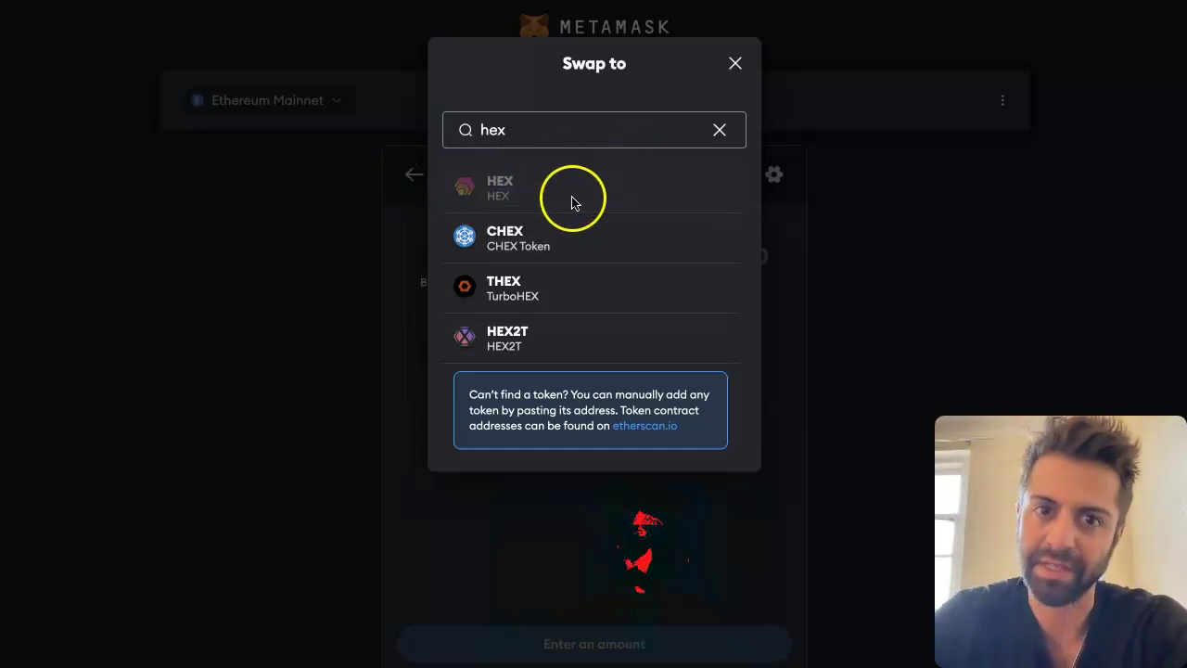
click(534, 194)
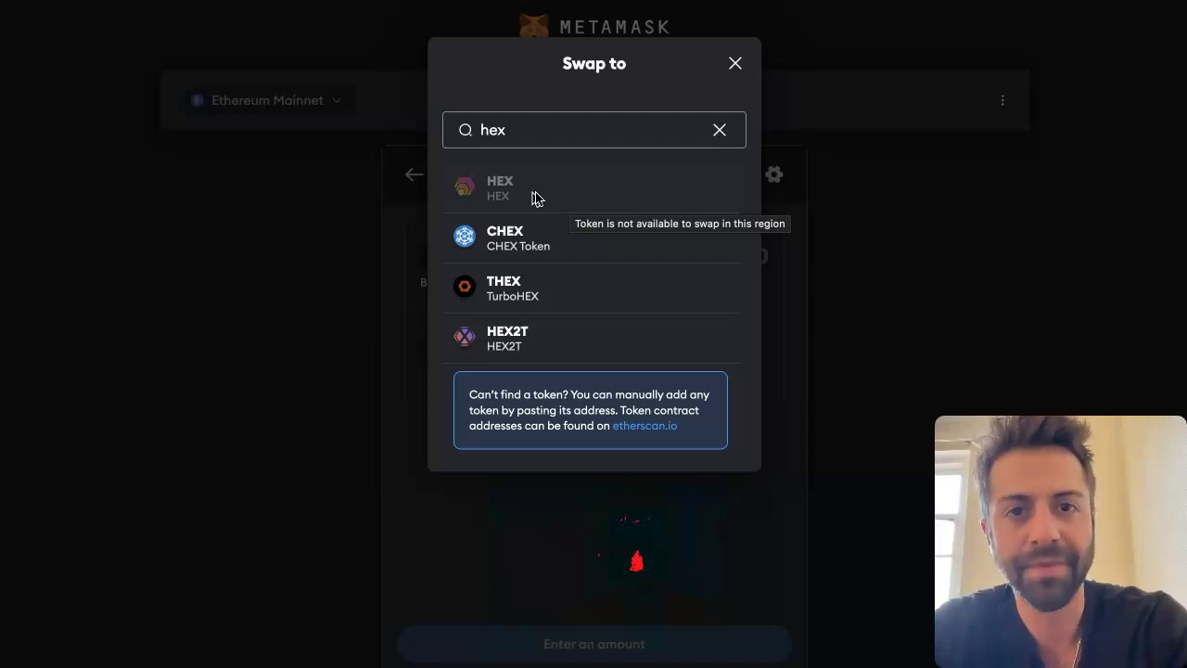
click(735, 64)
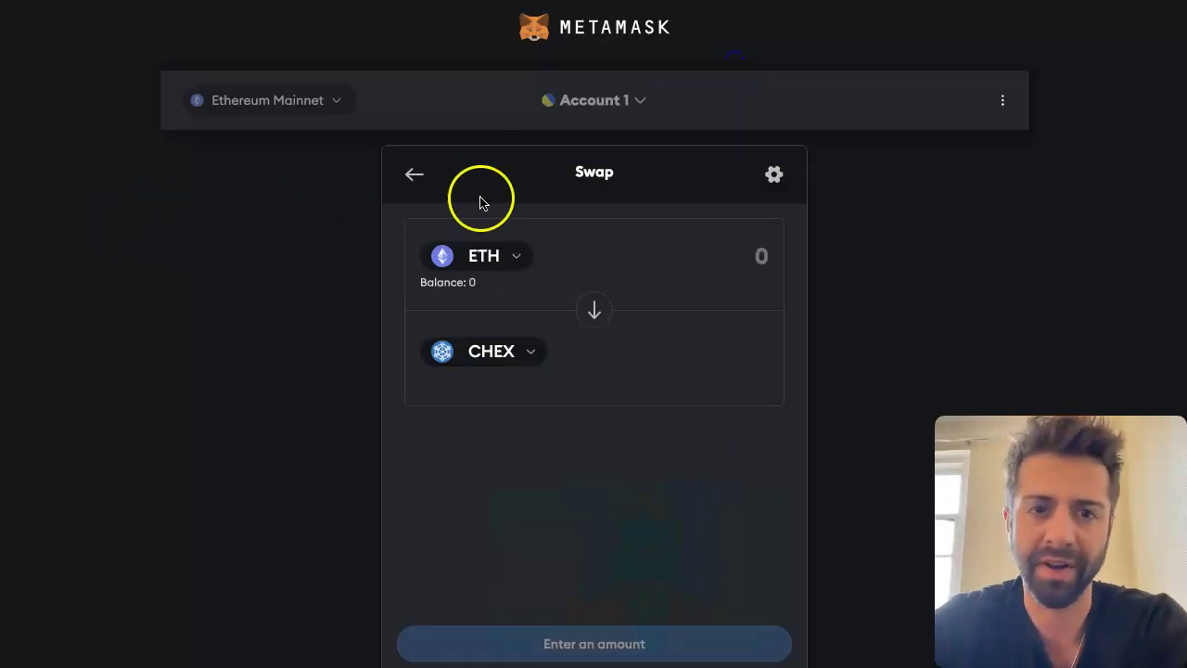
- Leave the swap screen to return to MetaMask's wallet home
click(415, 175)
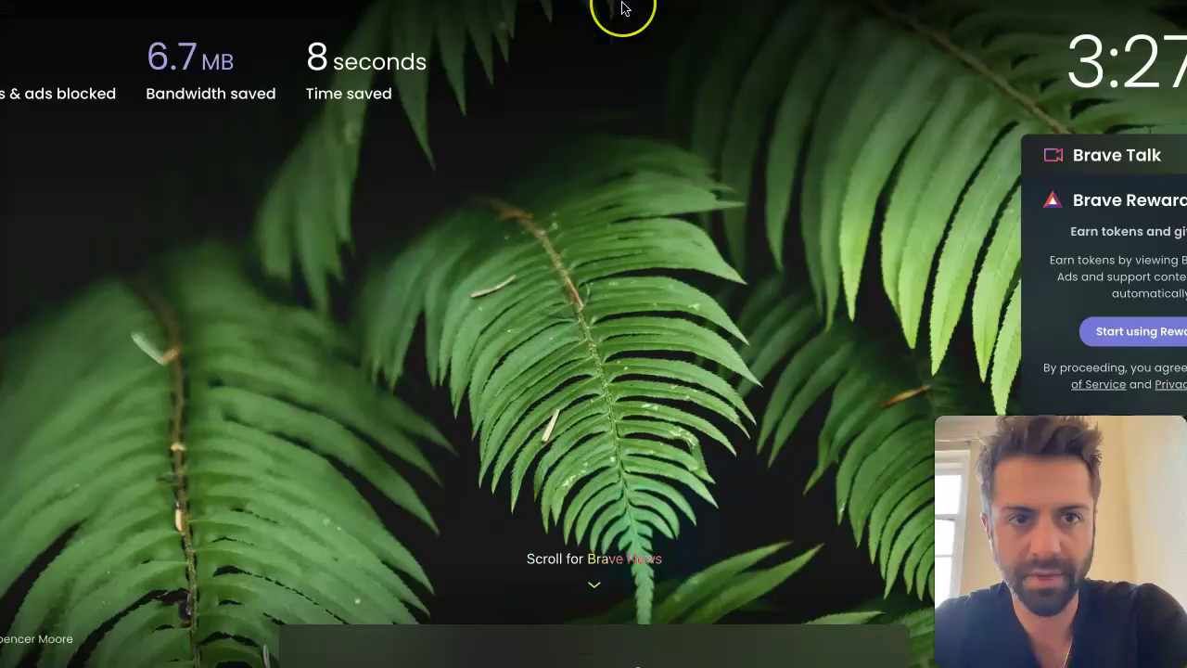
- Open the Rabby site's browser extension version, then switch over to MetaMask
click(623, 8)
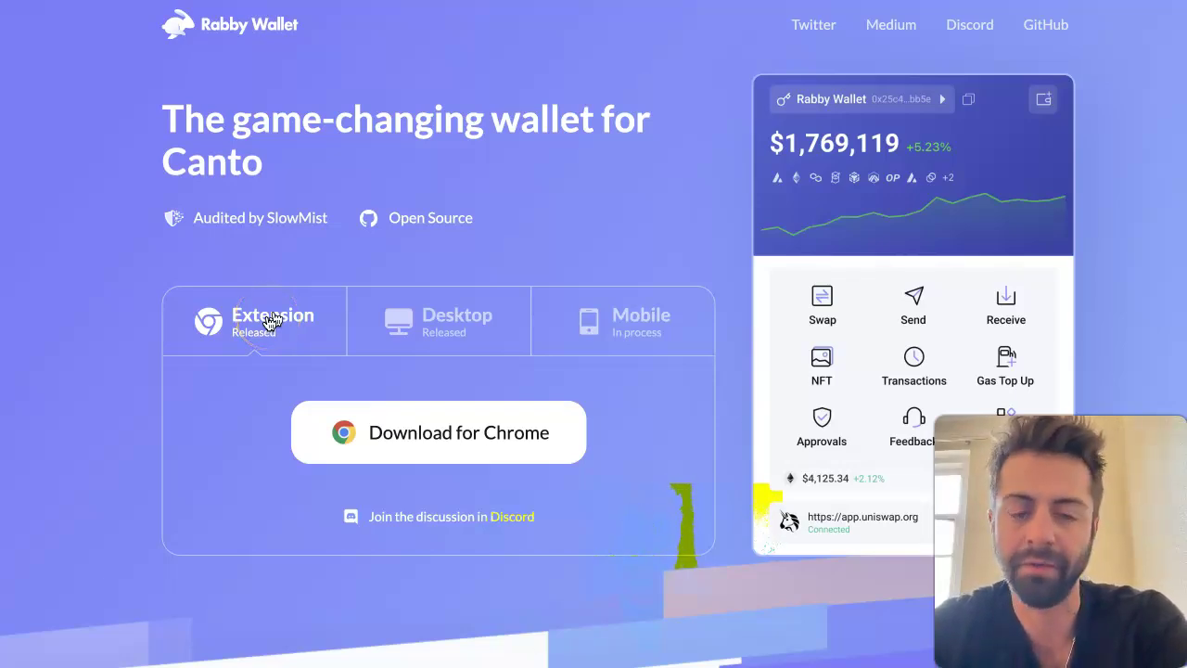
click(230, 327)
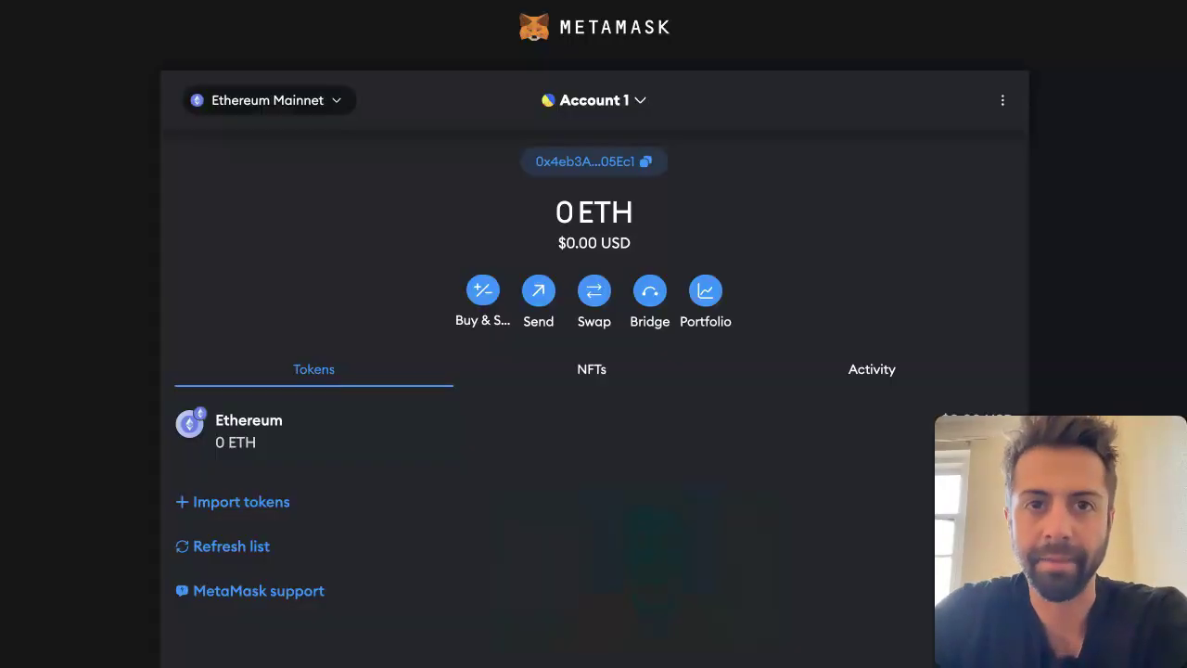
click(652, 22)
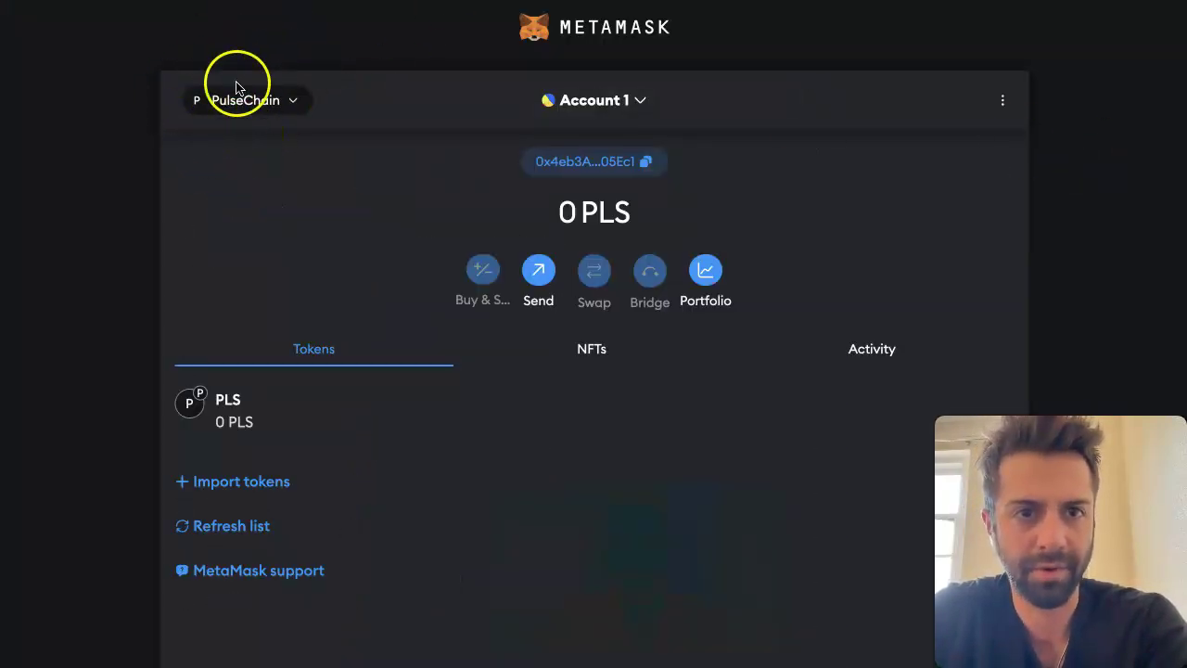
- View MetaMask's network list and close it, staying on PulseChain
click(288, 107)
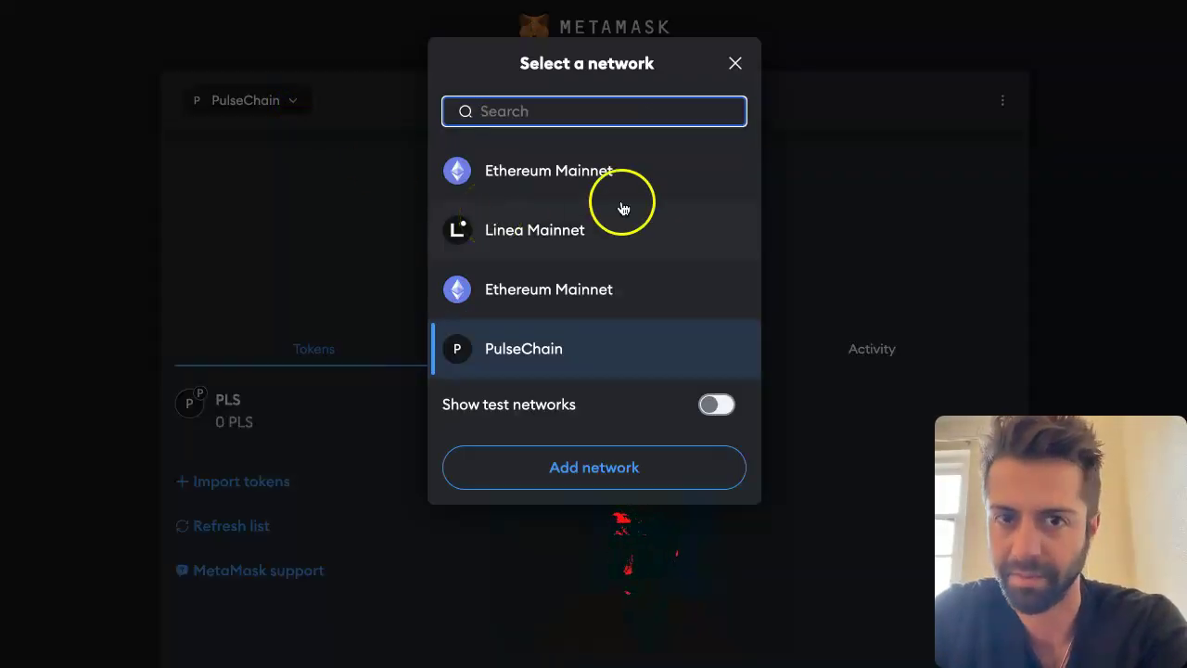
click(735, 63)
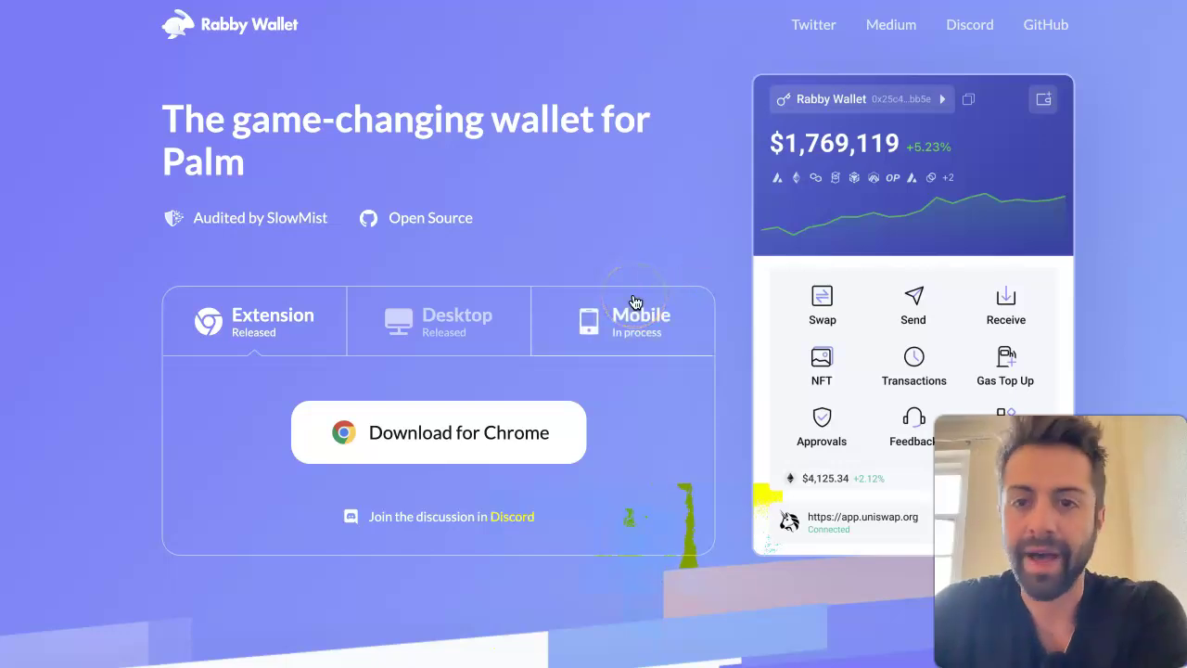
- Scroll down the Rabby Wallet site to its security section
scroll(634, 303, down, 8)
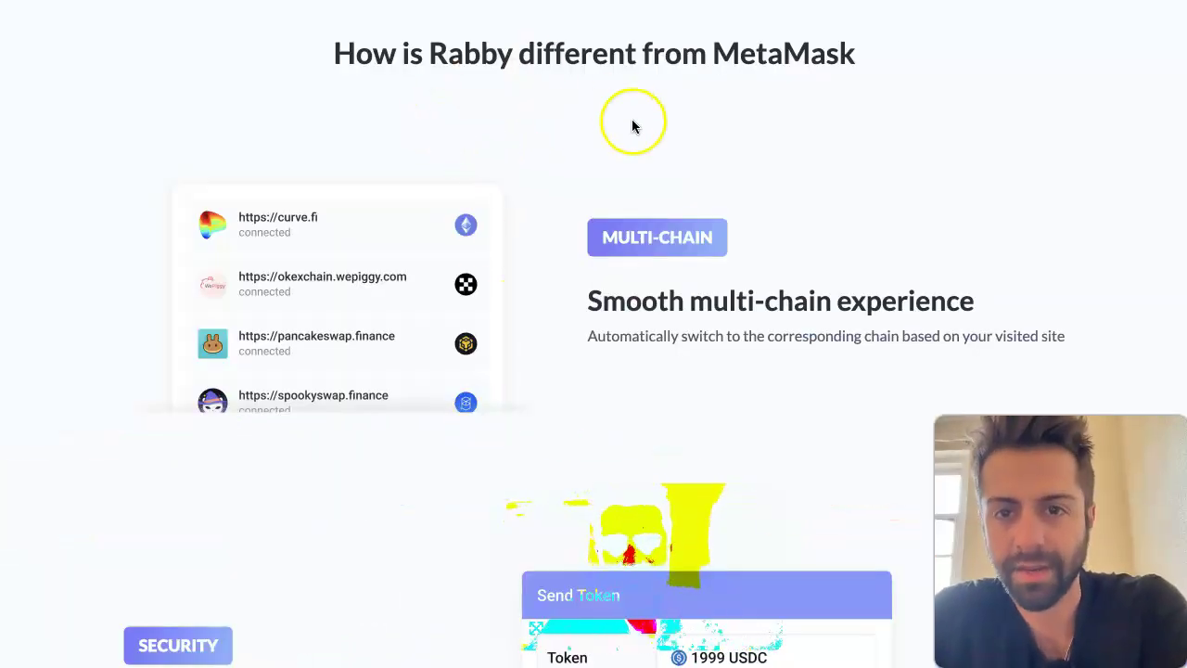
scroll(652, 270, down, 2)
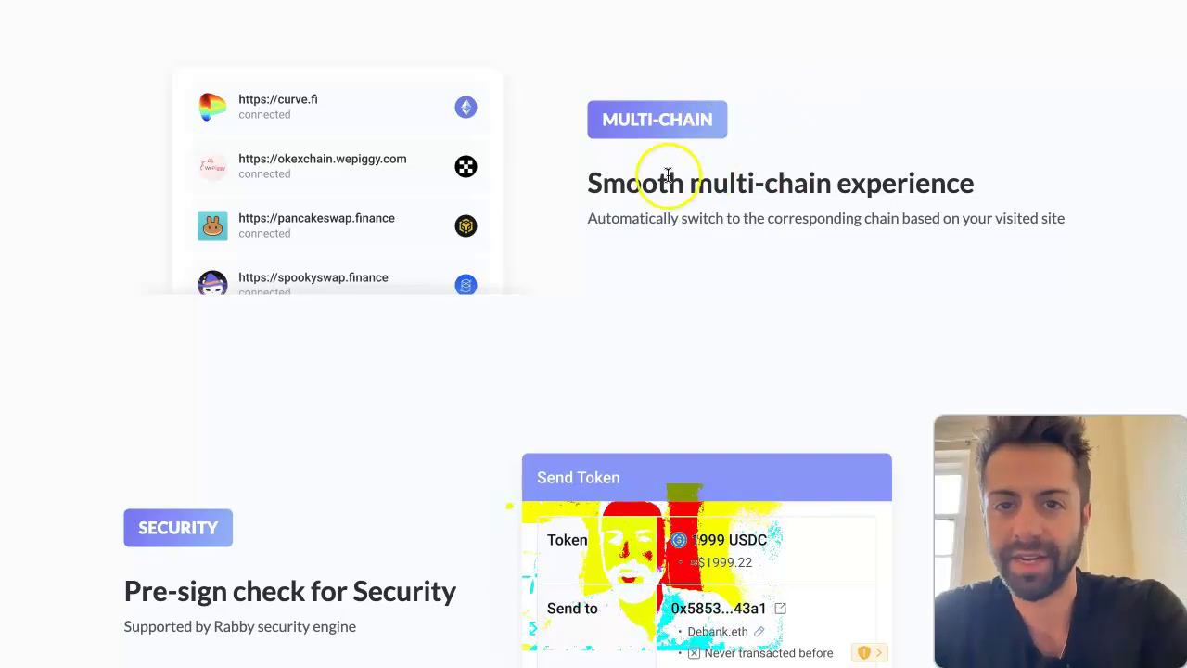
scroll(422, 341, down, 3)
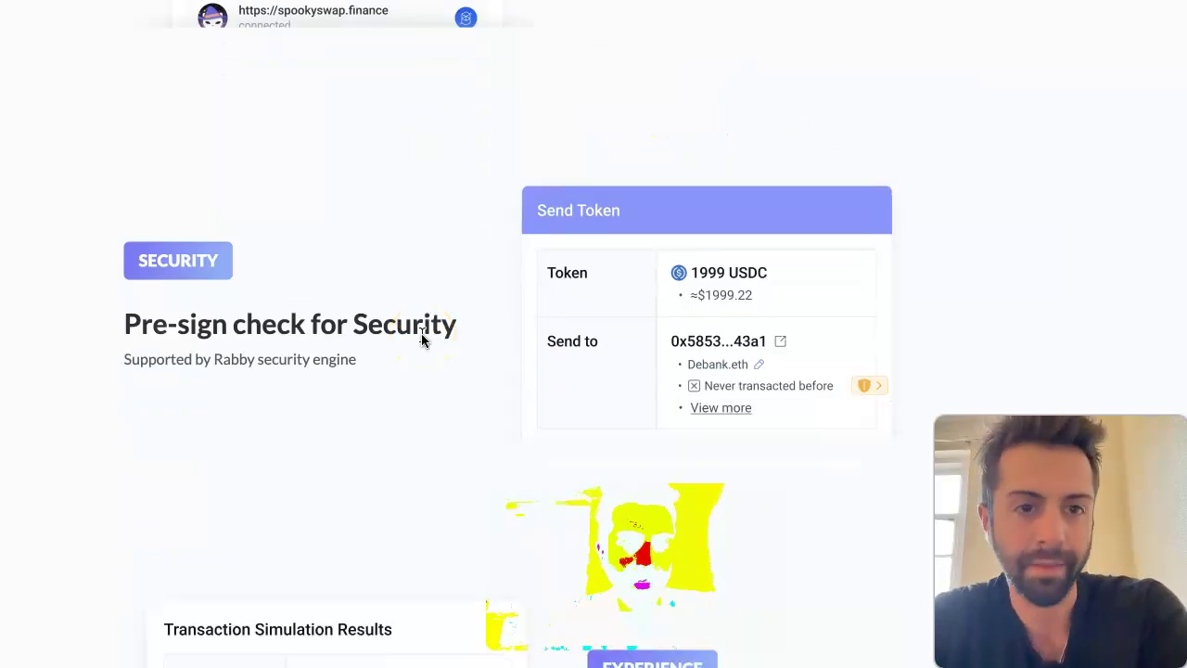
scroll(258, 347, down, 4)
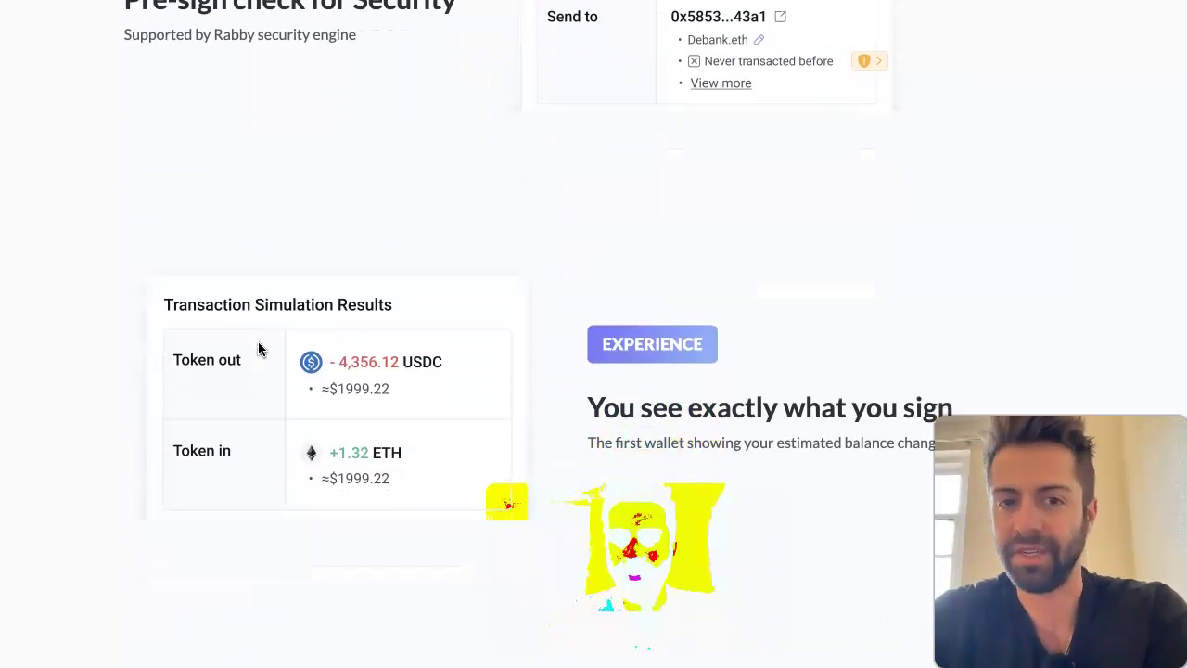
scroll(259, 349, up, 3)
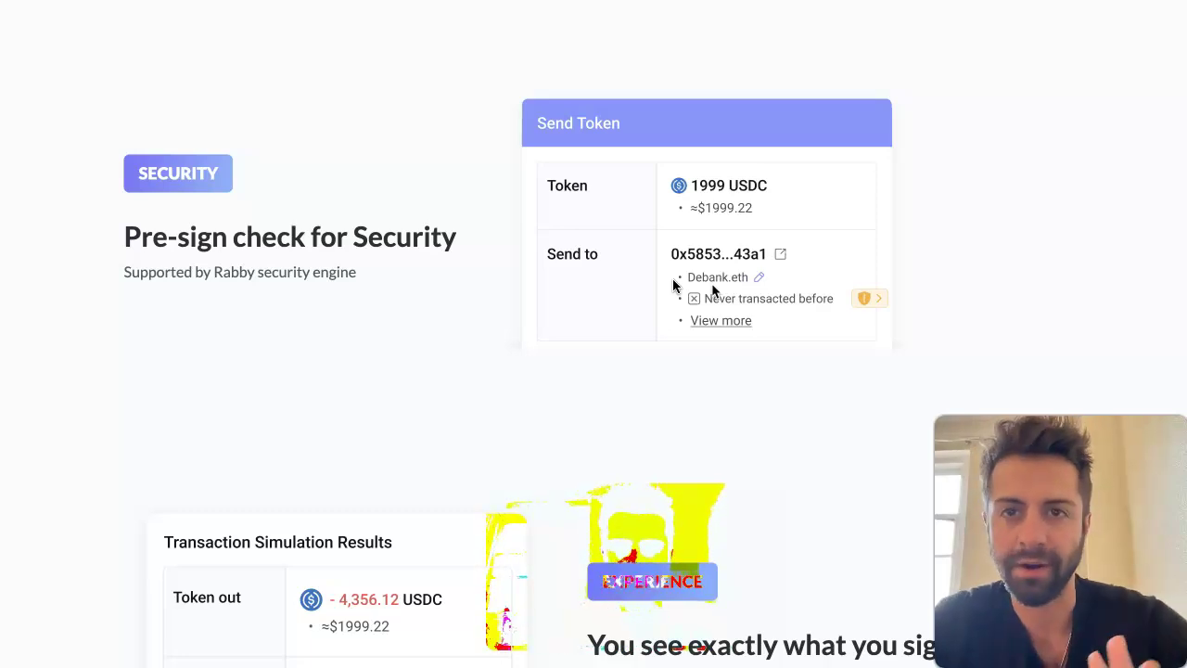
scroll(714, 291, down, 3)
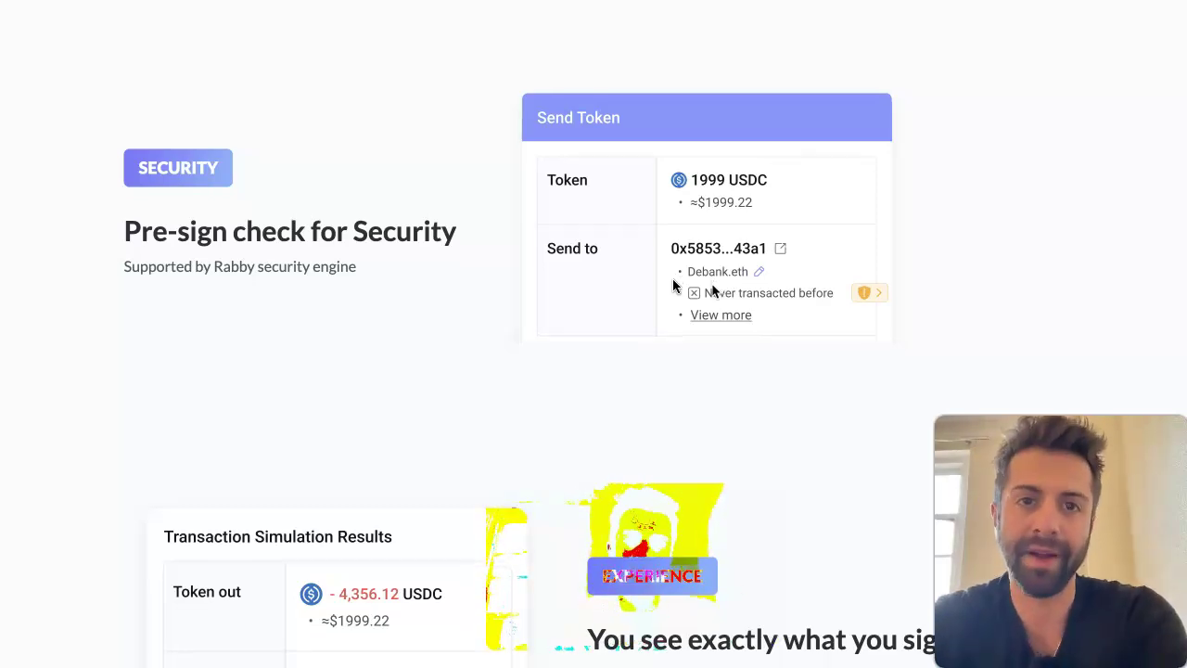
scroll(714, 291, down, 3)
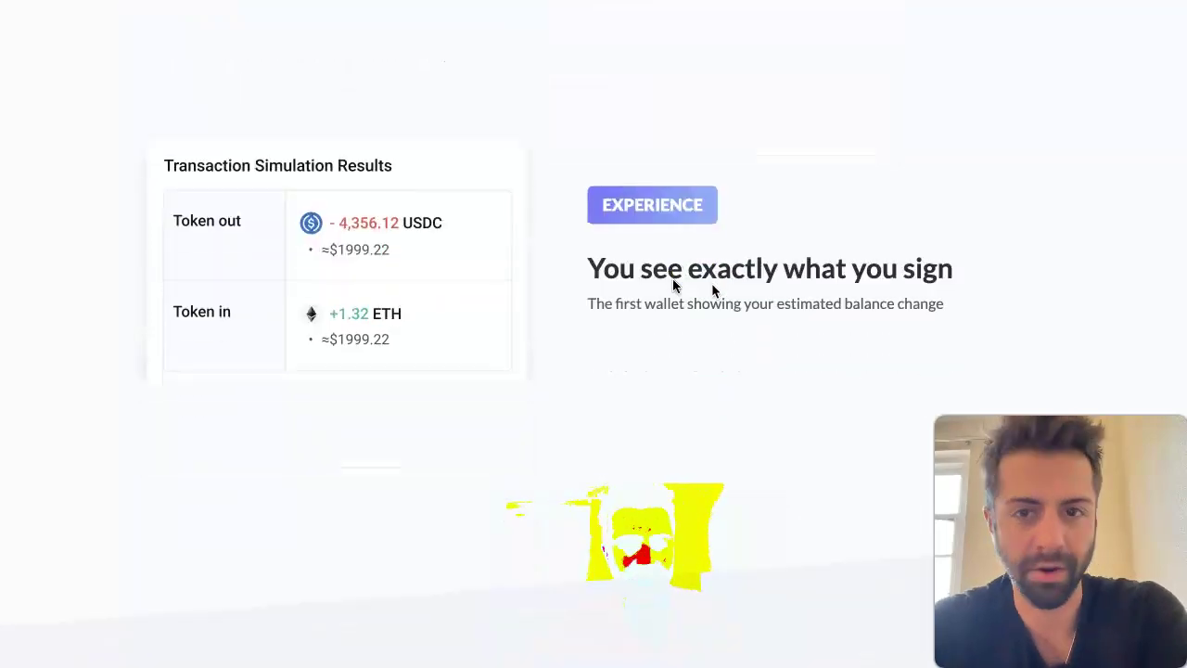
scroll(673, 287, down, 5)
scroll(747, 278, up, 1)
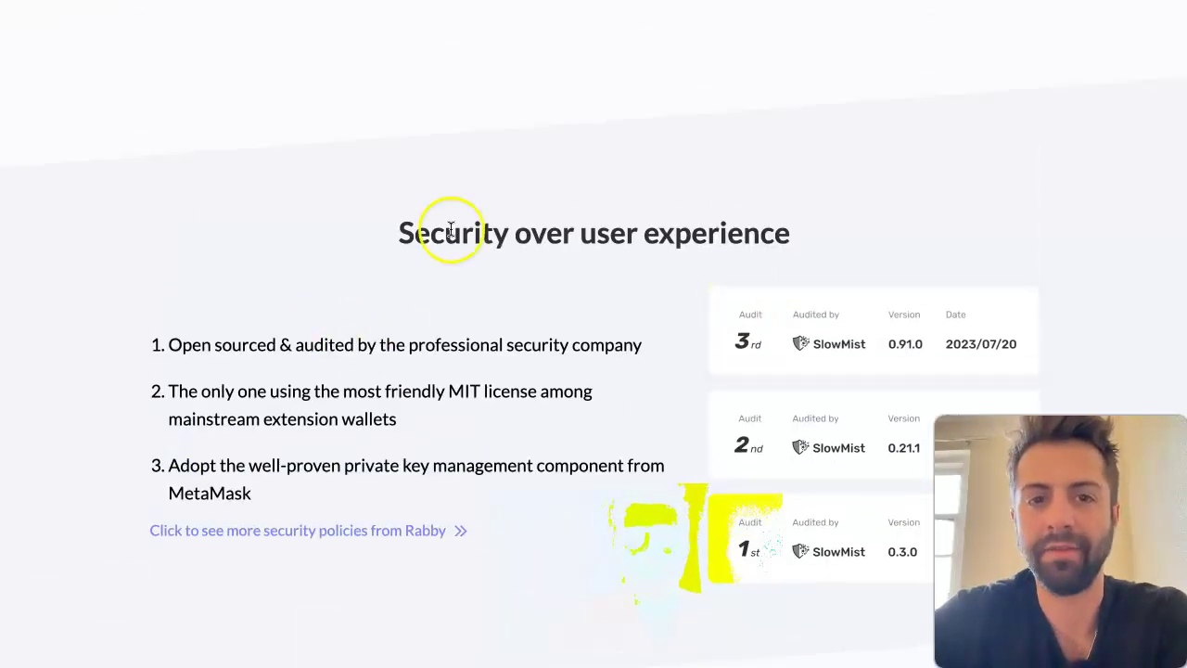
- Highlight parts of the 'Security over user experience' heading, then scroll further down
drag(402, 233, 771, 233)
click(764, 236)
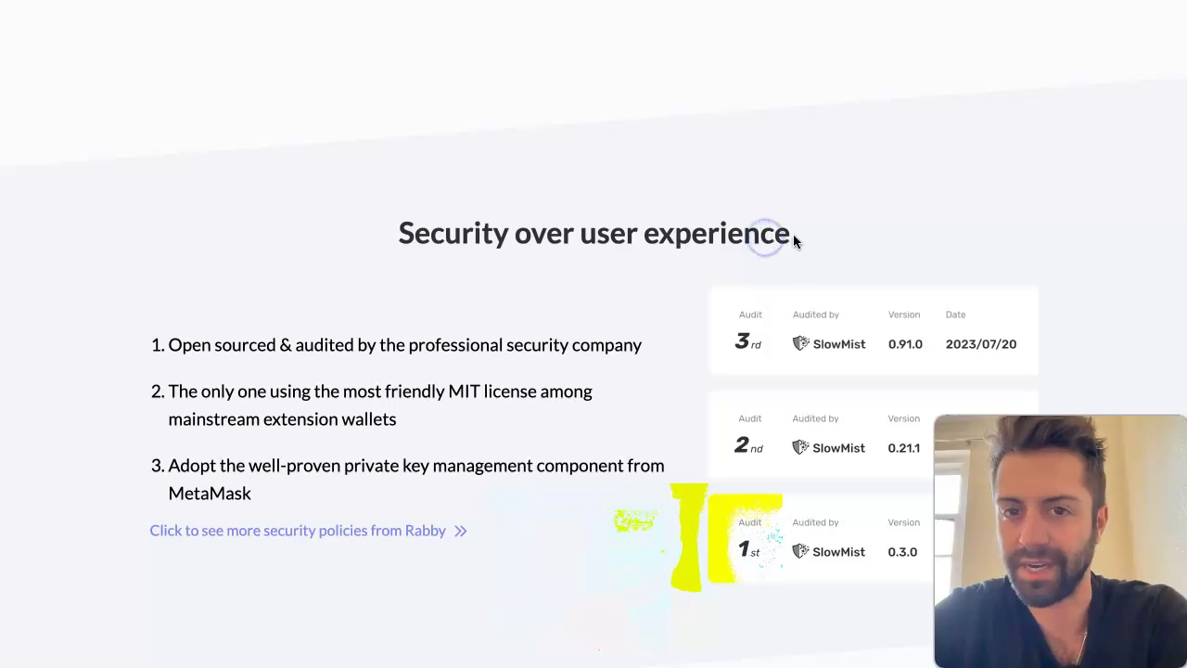
drag(794, 241, 390, 238)
click(503, 222)
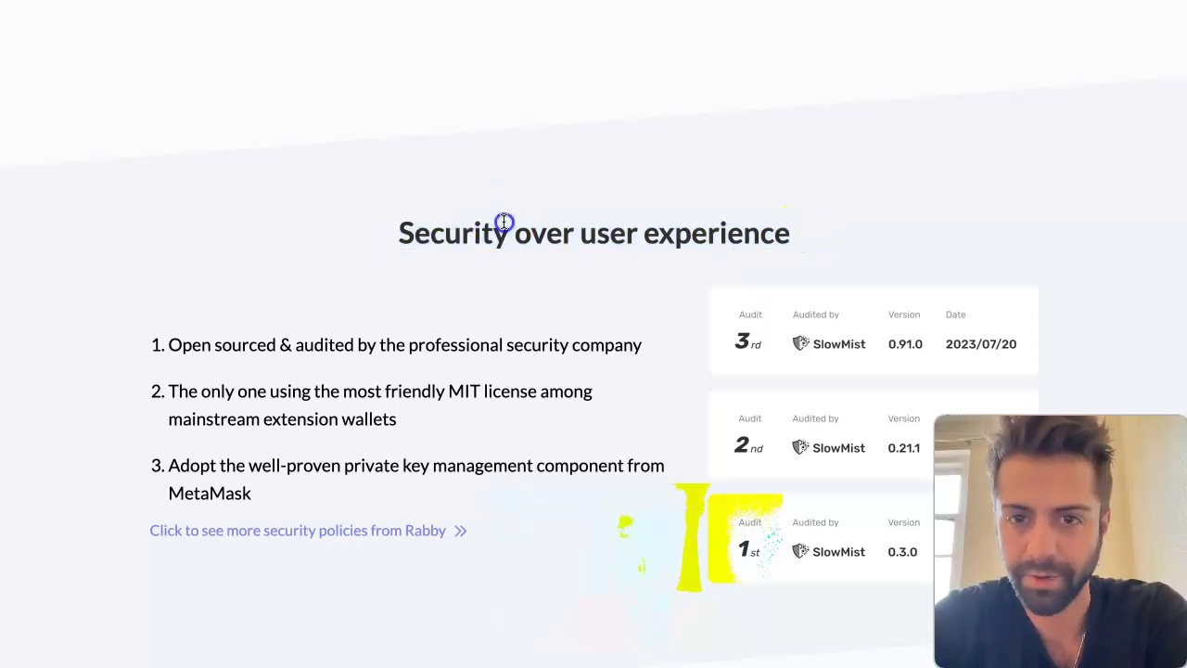
drag(787, 233, 413, 237)
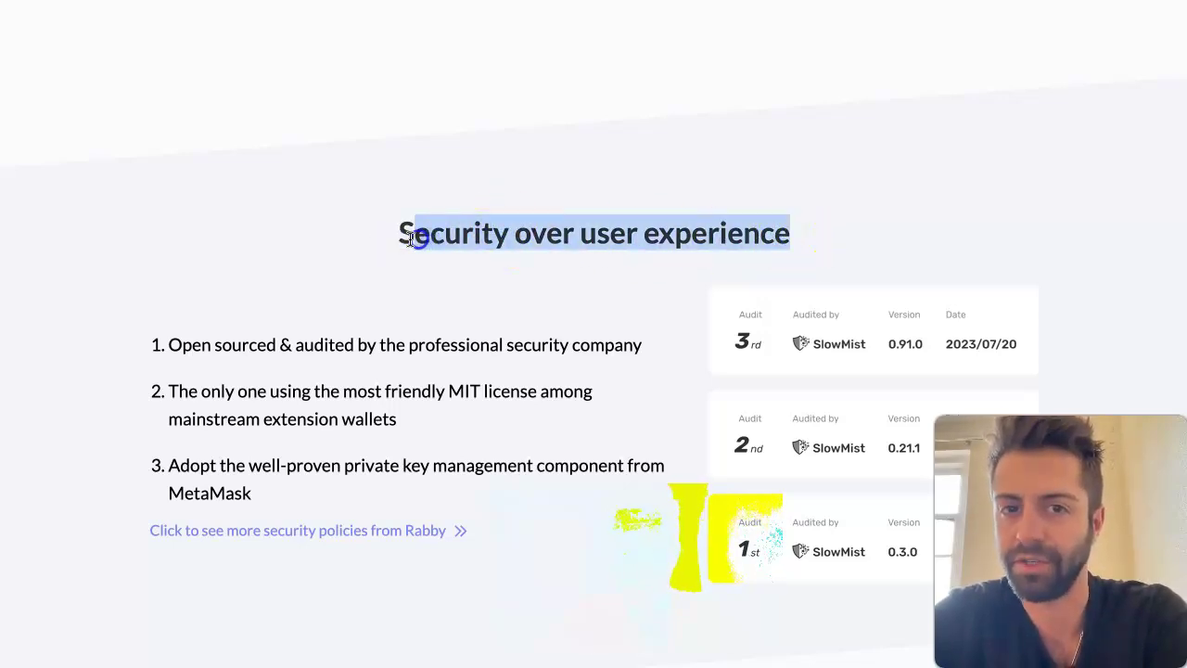
click(411, 238)
click(647, 260)
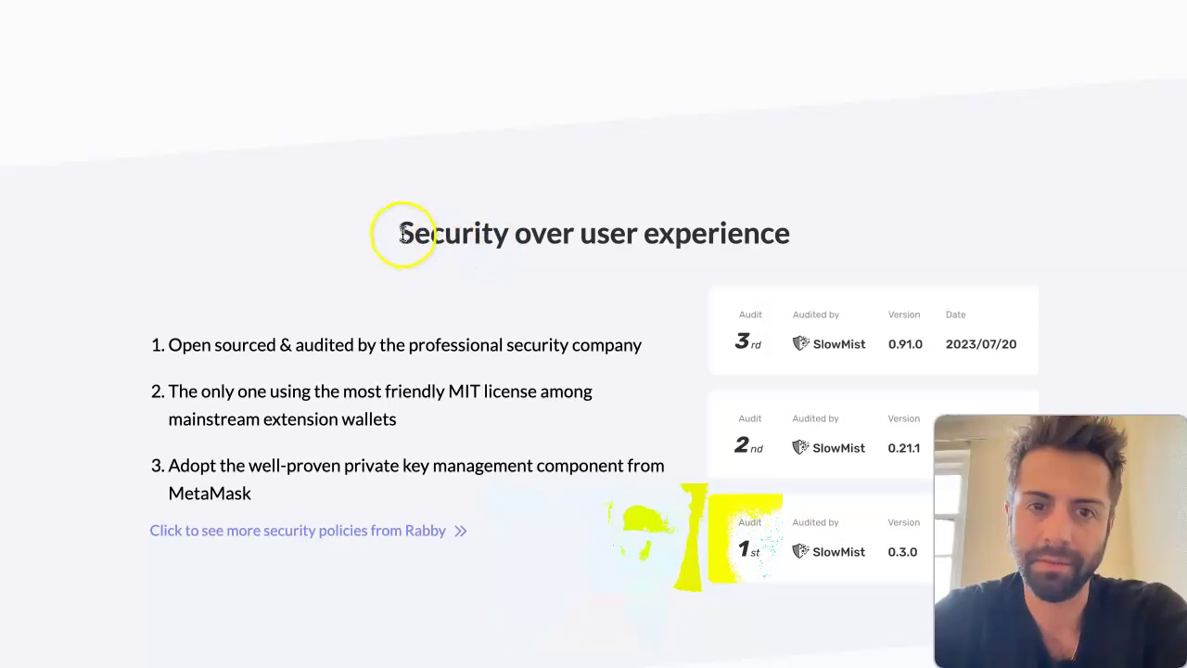
drag(398, 232, 510, 231)
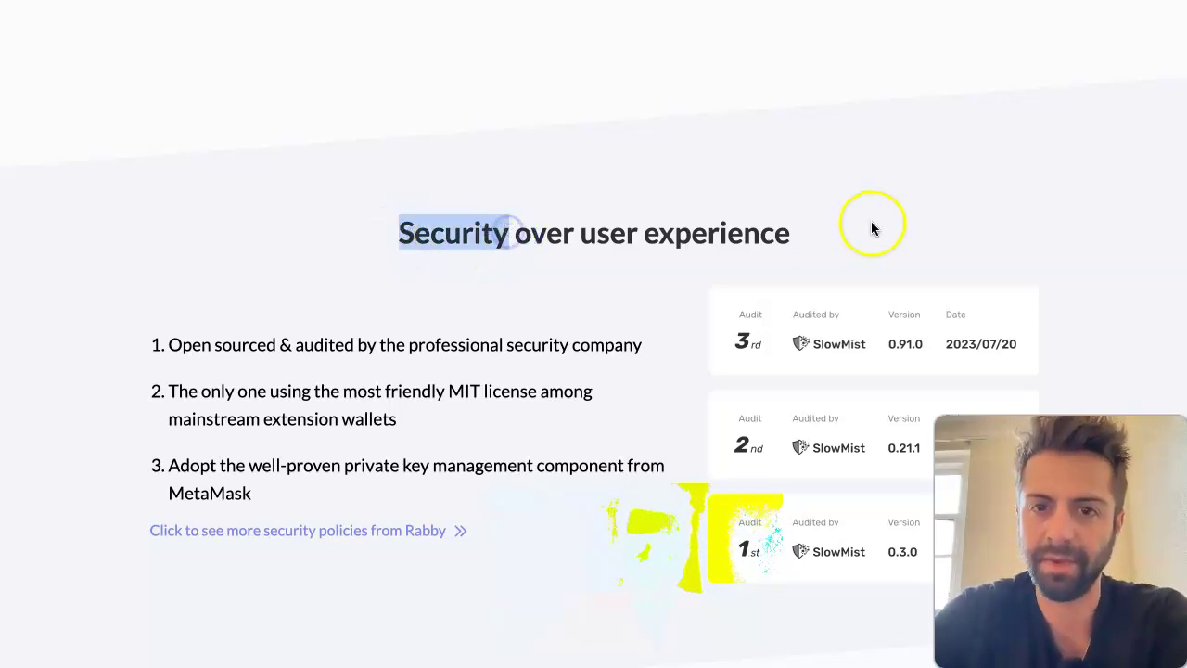
drag(814, 237, 640, 233)
click(653, 237)
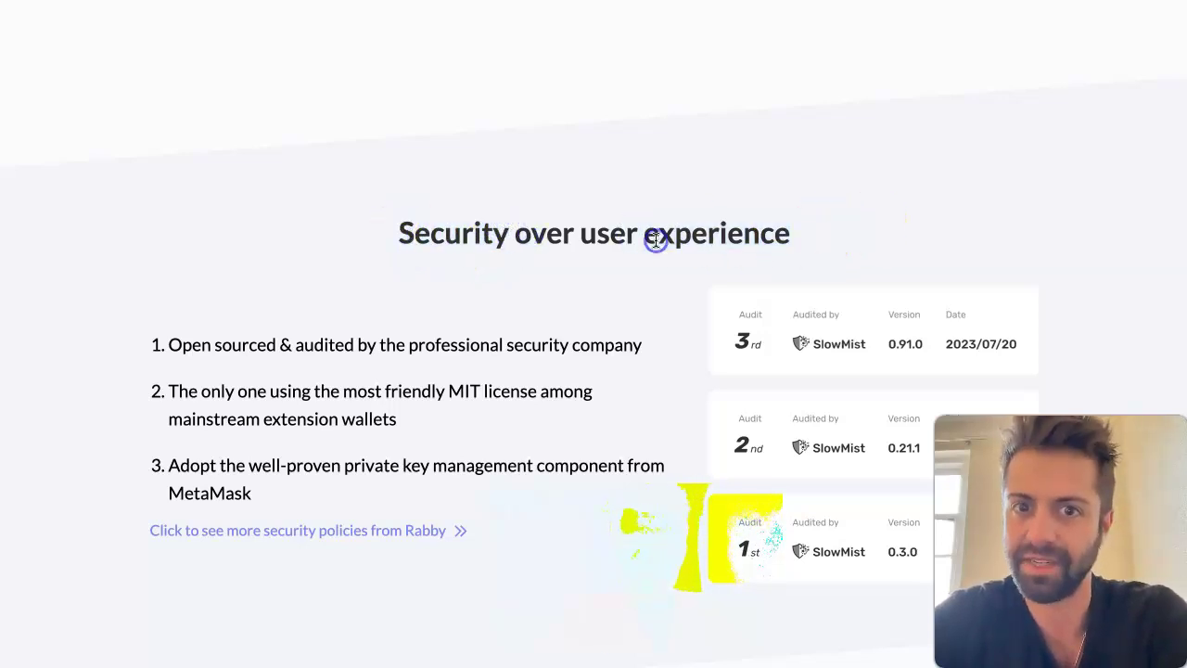
click(527, 240)
drag(516, 240, 398, 238)
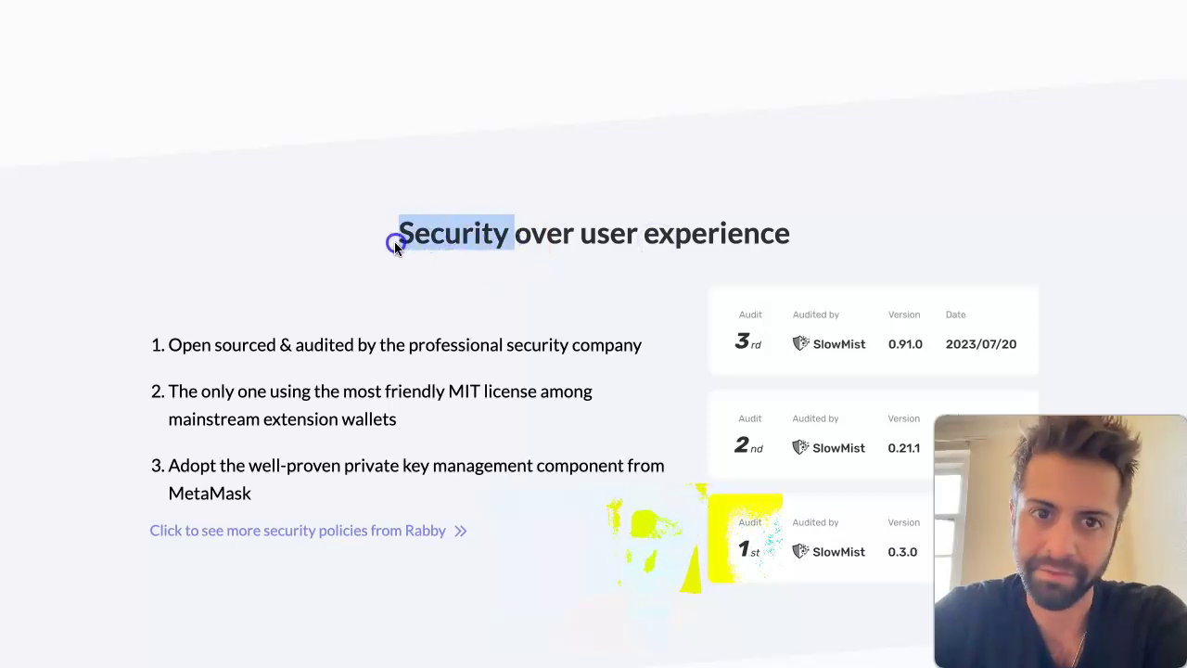
drag(583, 234, 863, 217)
click(862, 220)
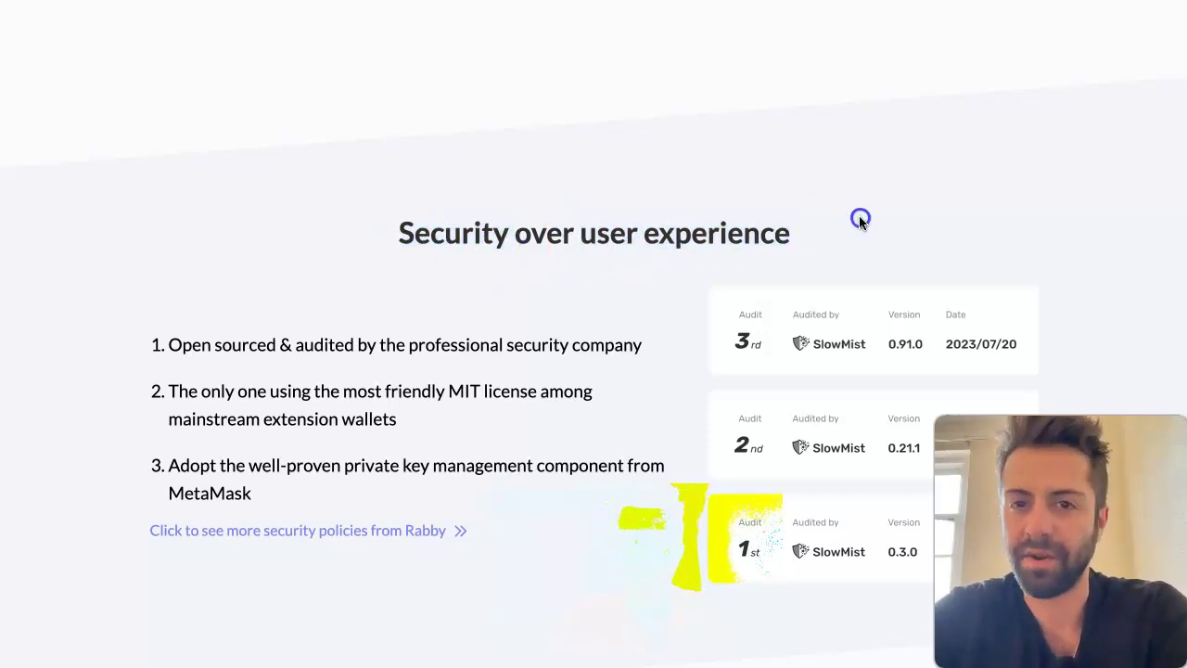
scroll(599, 226, down, 5)
- Go from Download for Chrome to the Rabby Wallet store listing and add the extension to Brave
click(603, 225)
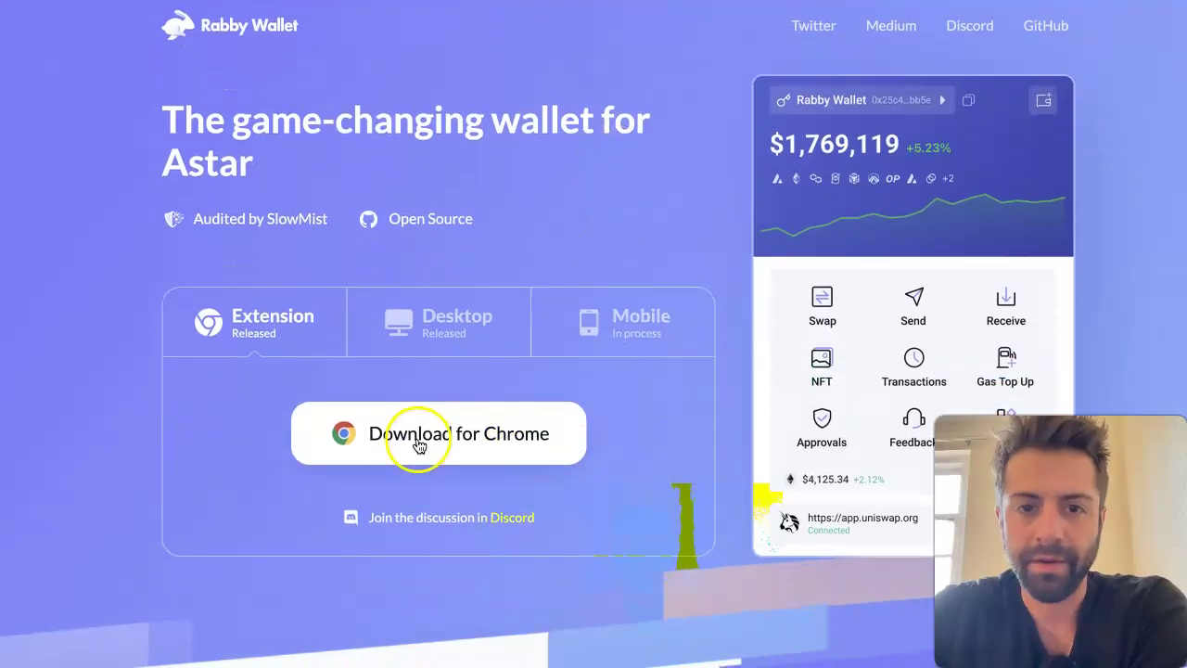
click(418, 444)
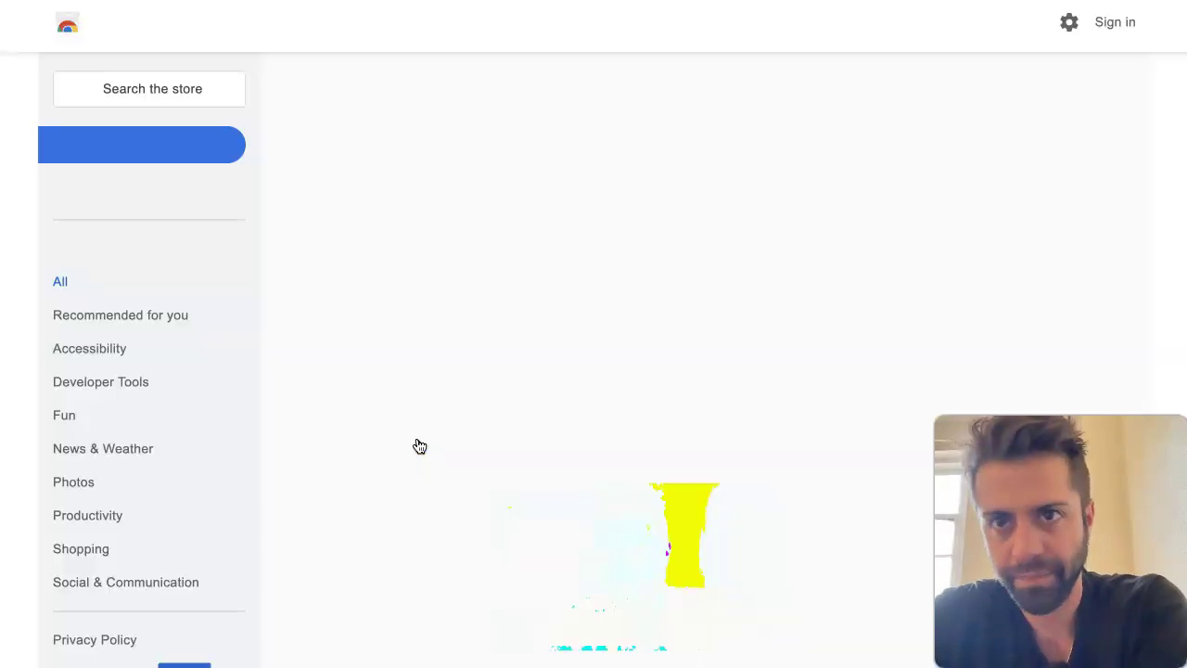
click(981, 152)
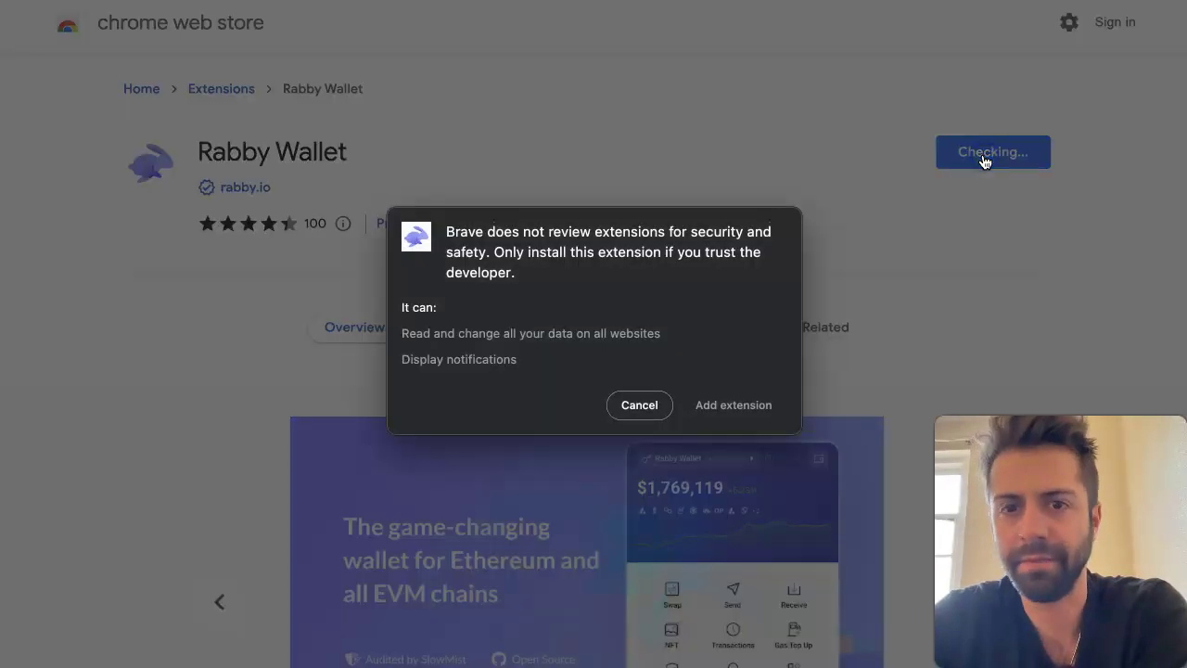
click(728, 414)
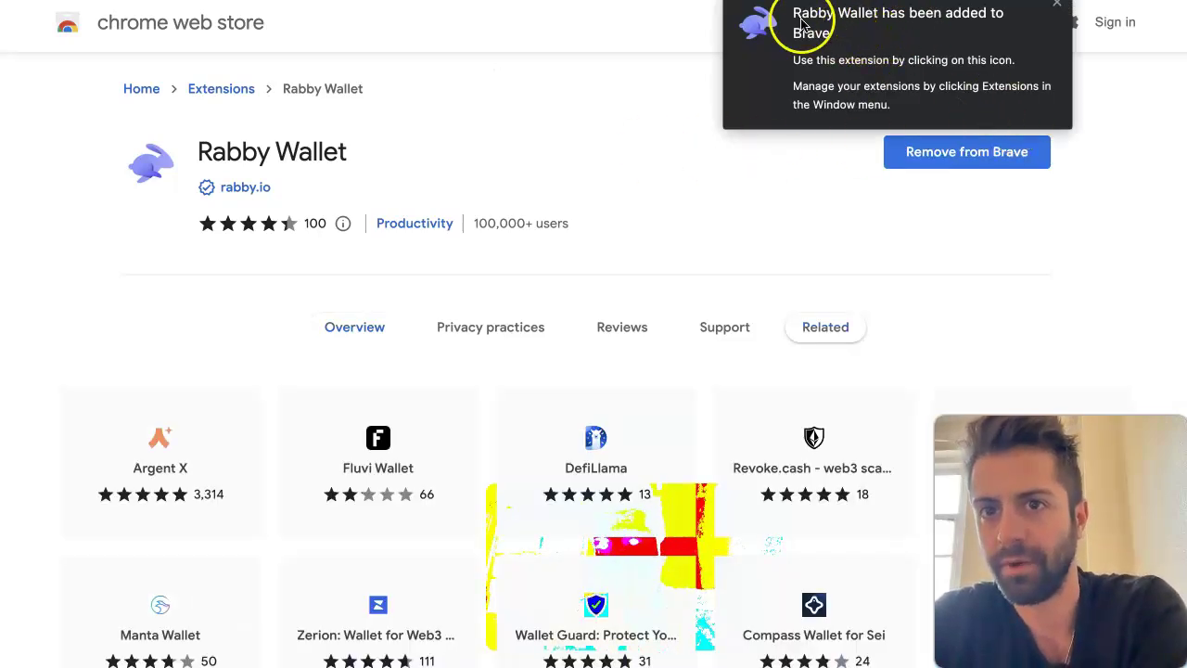
- Dismiss the extension notice and start Reveal Secret Recovery Phrase under MetaMask's Security & privacy settings
click(1061, 15)
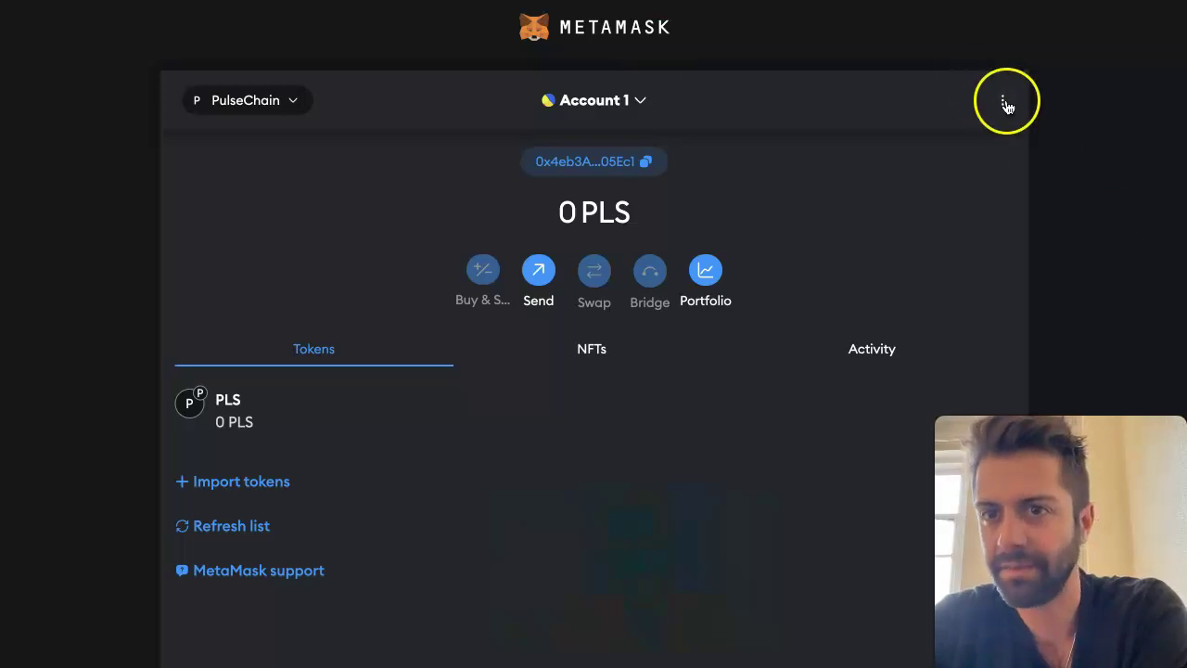
click(1003, 100)
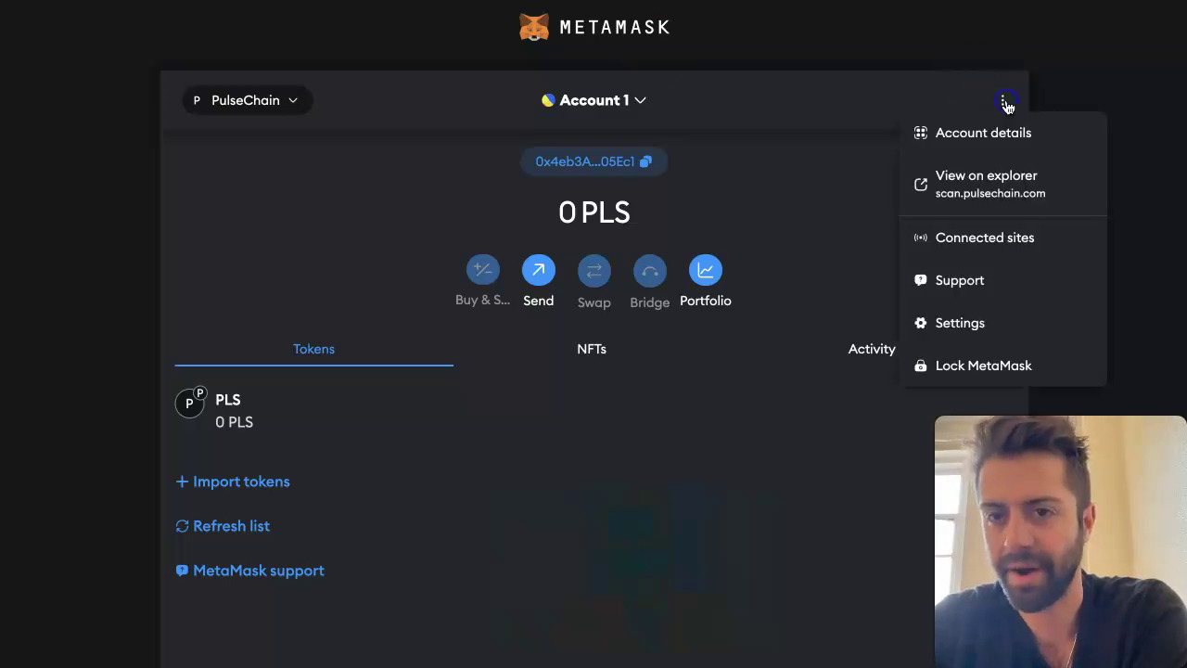
click(962, 339)
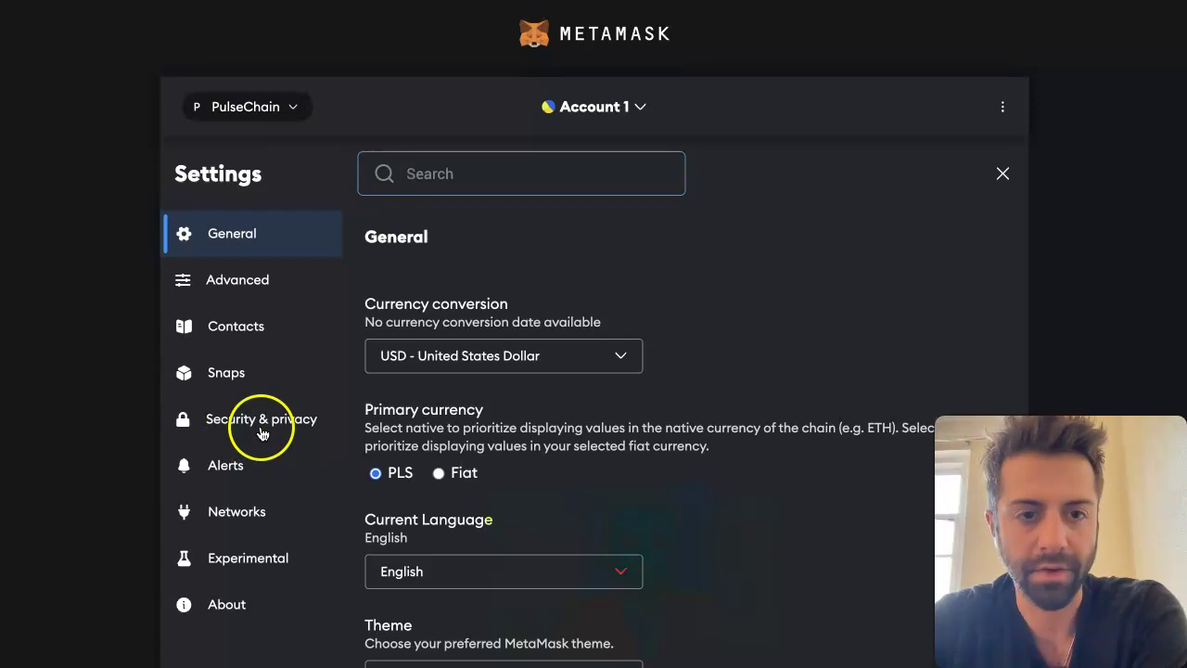
click(248, 423)
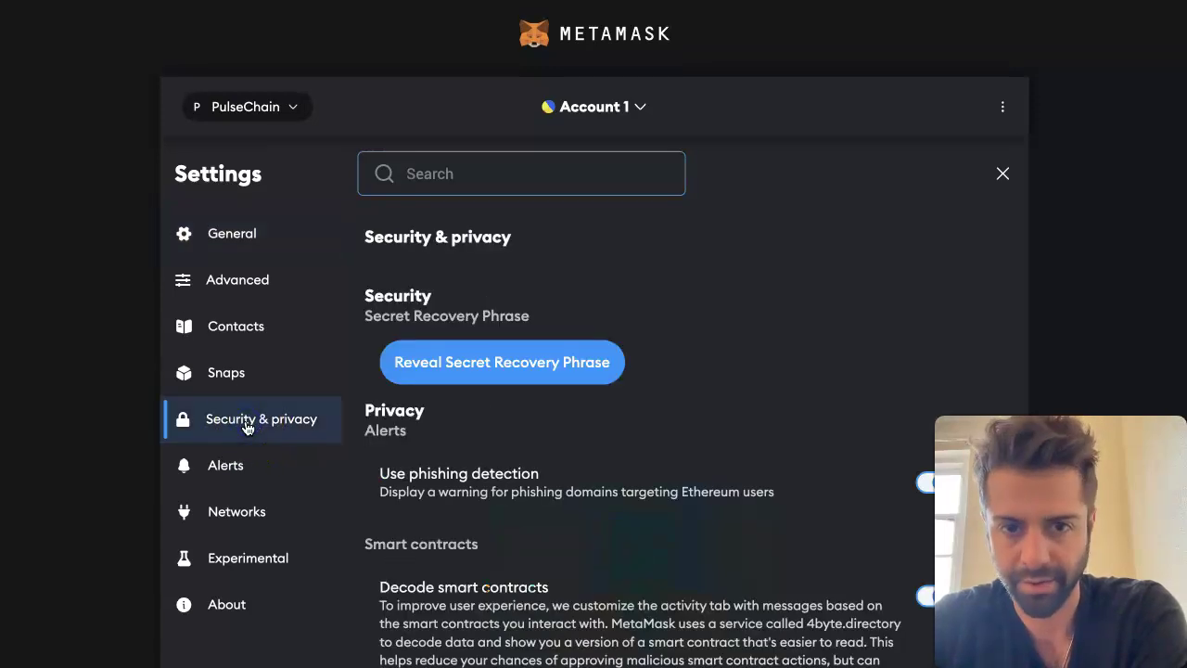
click(486, 365)
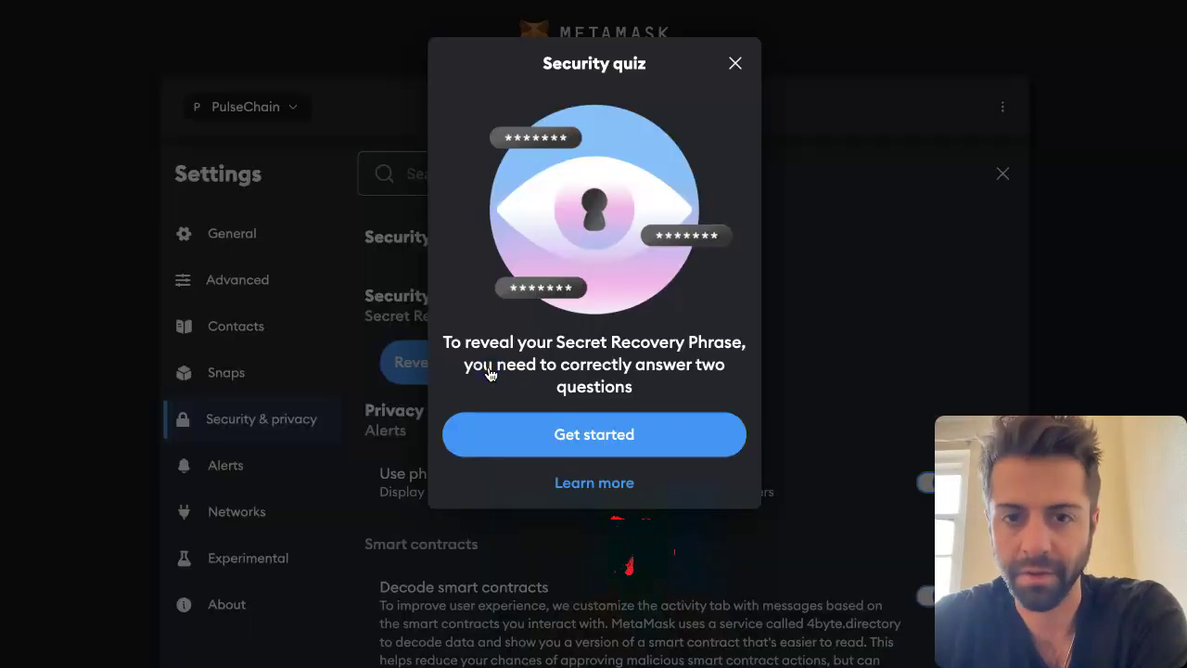
- Start the security quiz and answer that a lost phrase can't be recovered
click(597, 445)
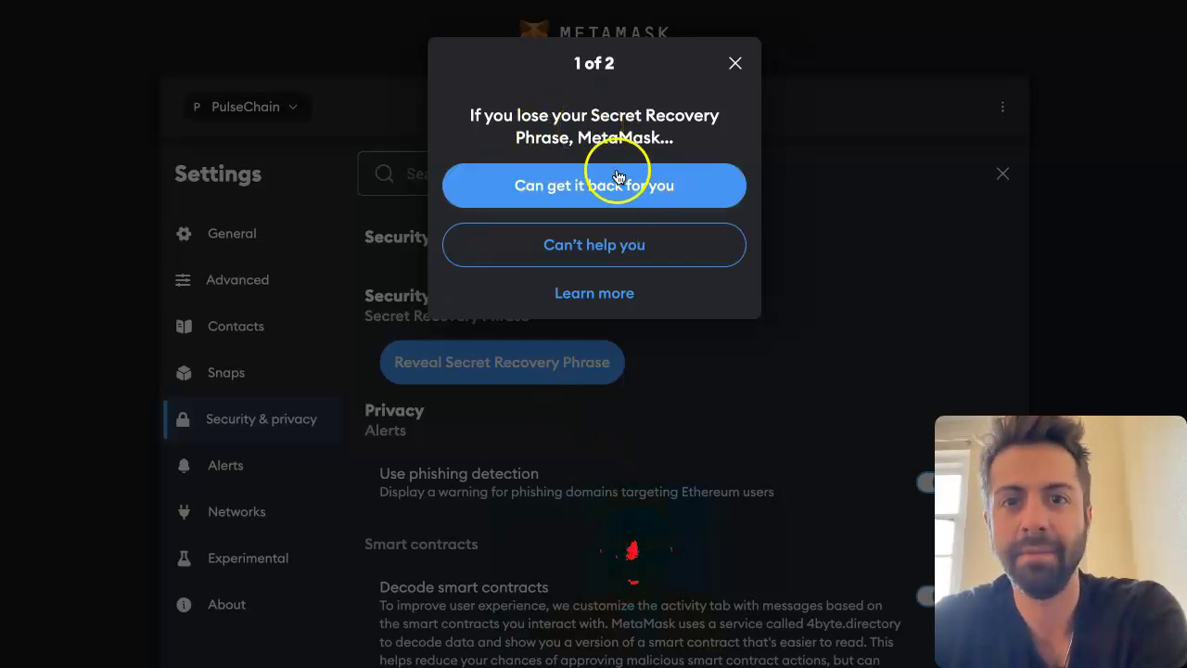
click(596, 259)
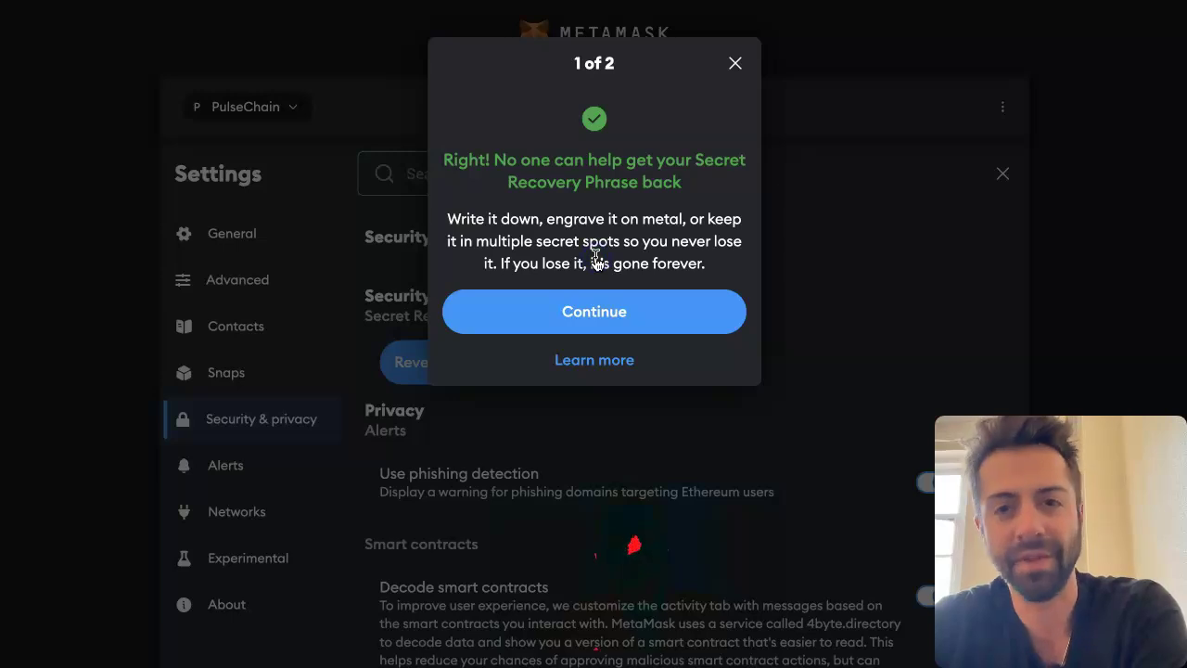
drag(467, 220, 680, 220)
drag(490, 240, 683, 234)
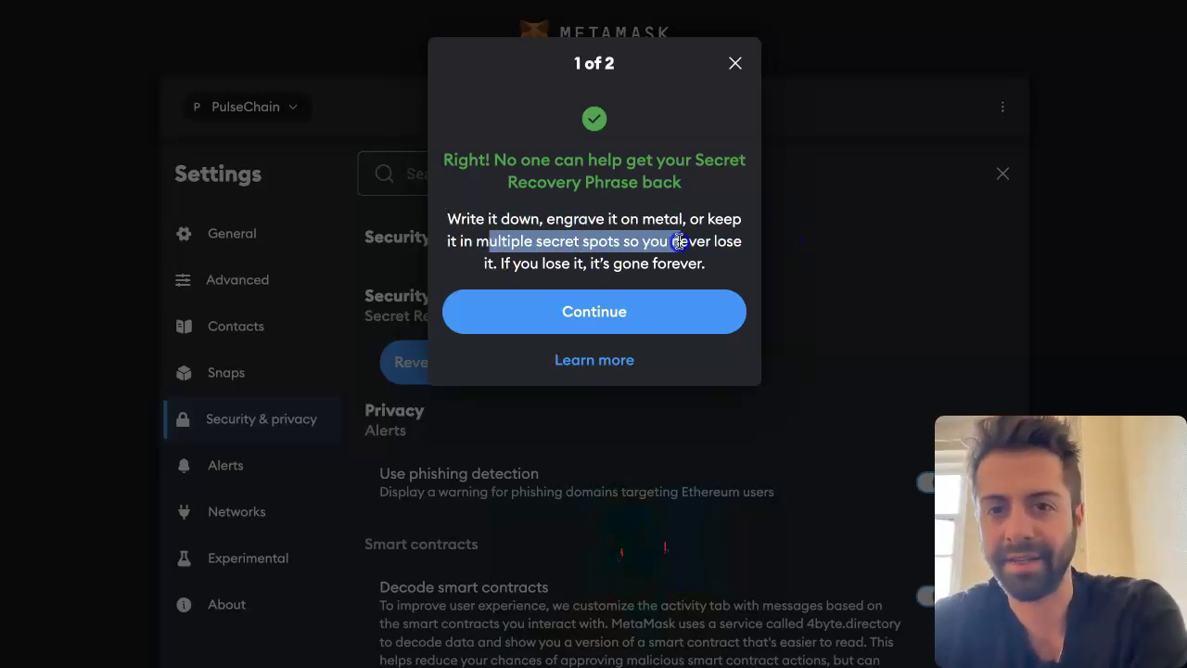
click(680, 239)
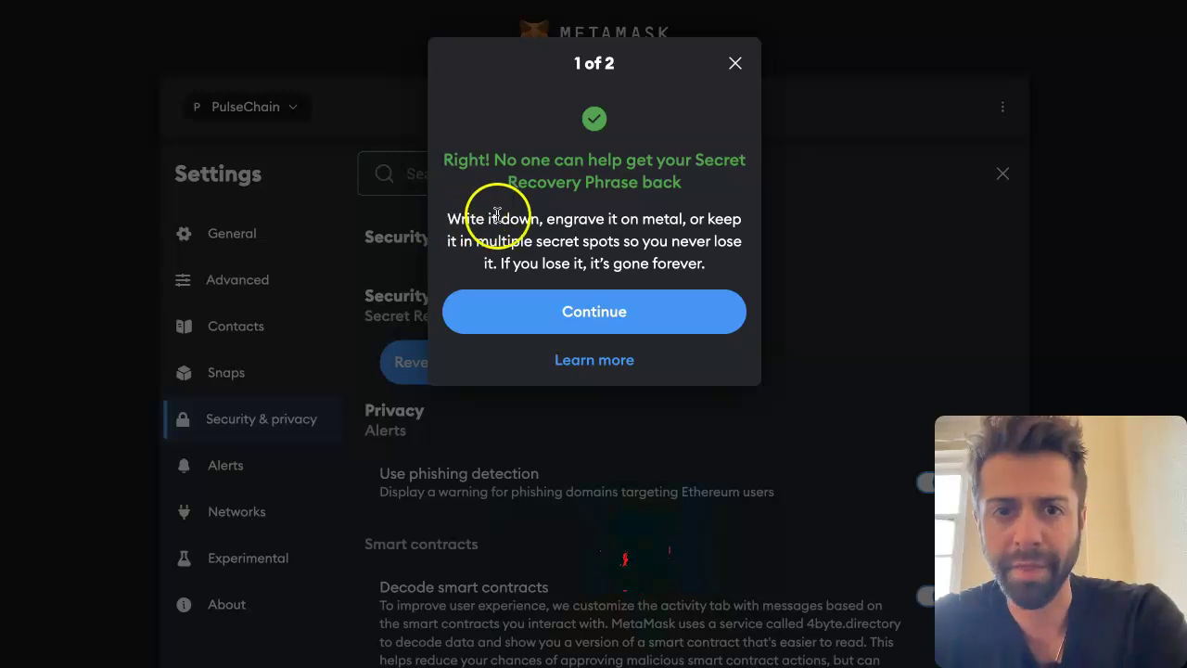
drag(486, 218, 696, 218)
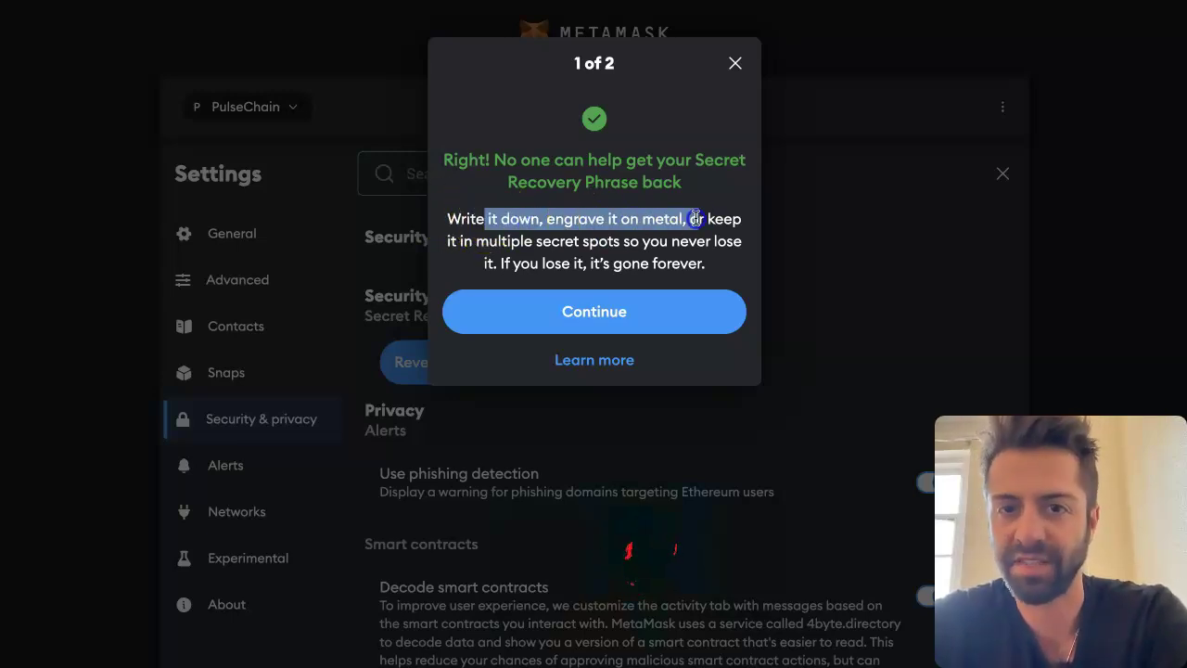
click(686, 218)
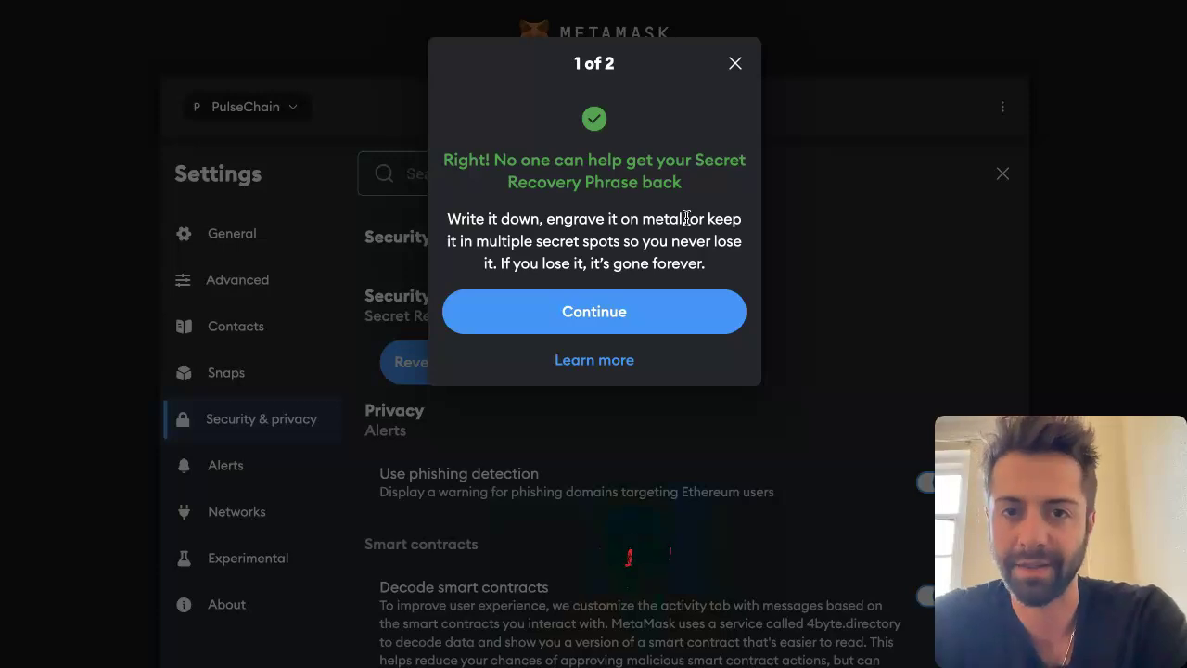
- Answer the support-agent question with 'You're being scammed' and continue
click(596, 312)
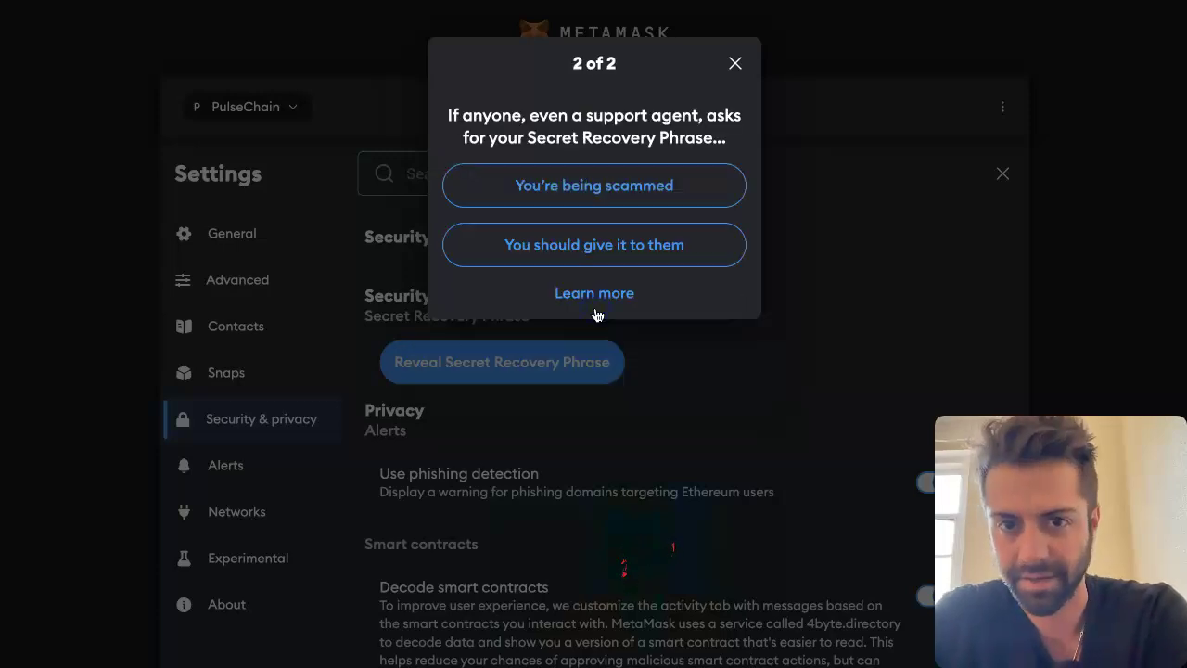
drag(443, 115, 637, 108)
click(656, 130)
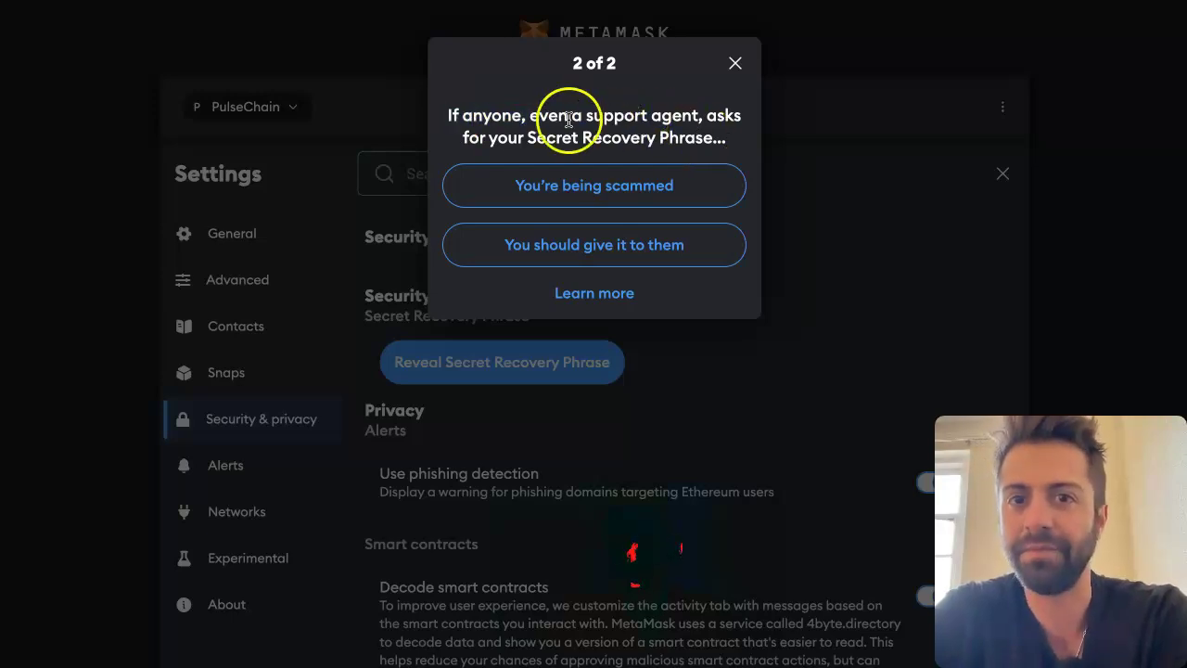
drag(540, 117, 657, 125)
click(664, 124)
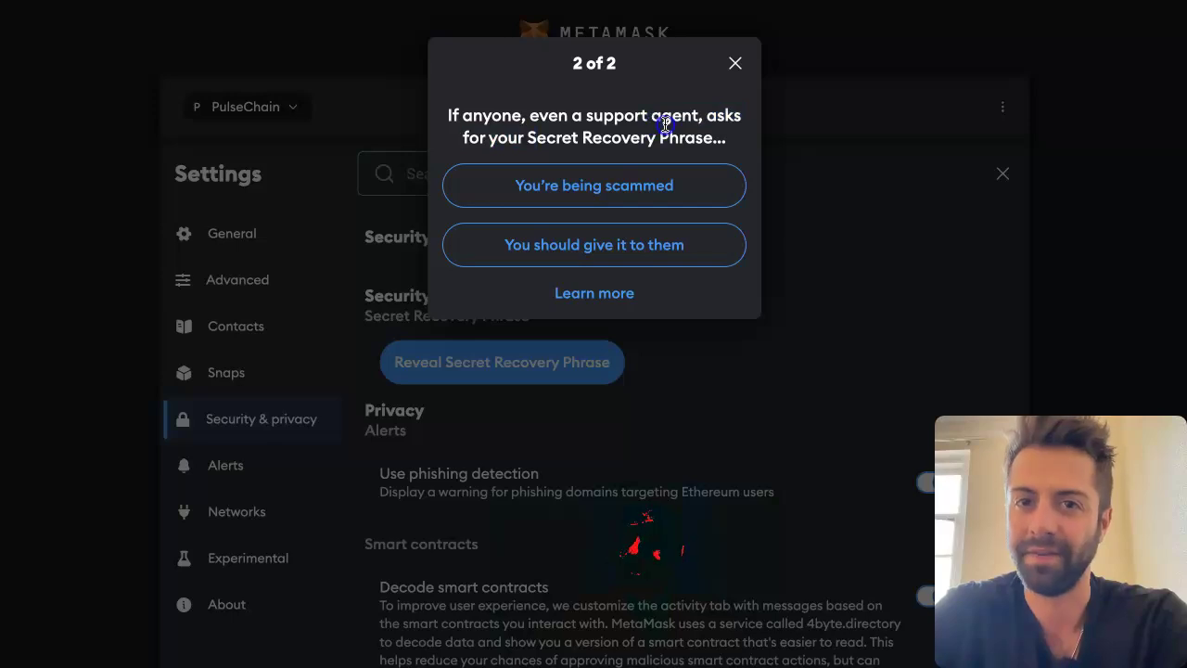
click(664, 190)
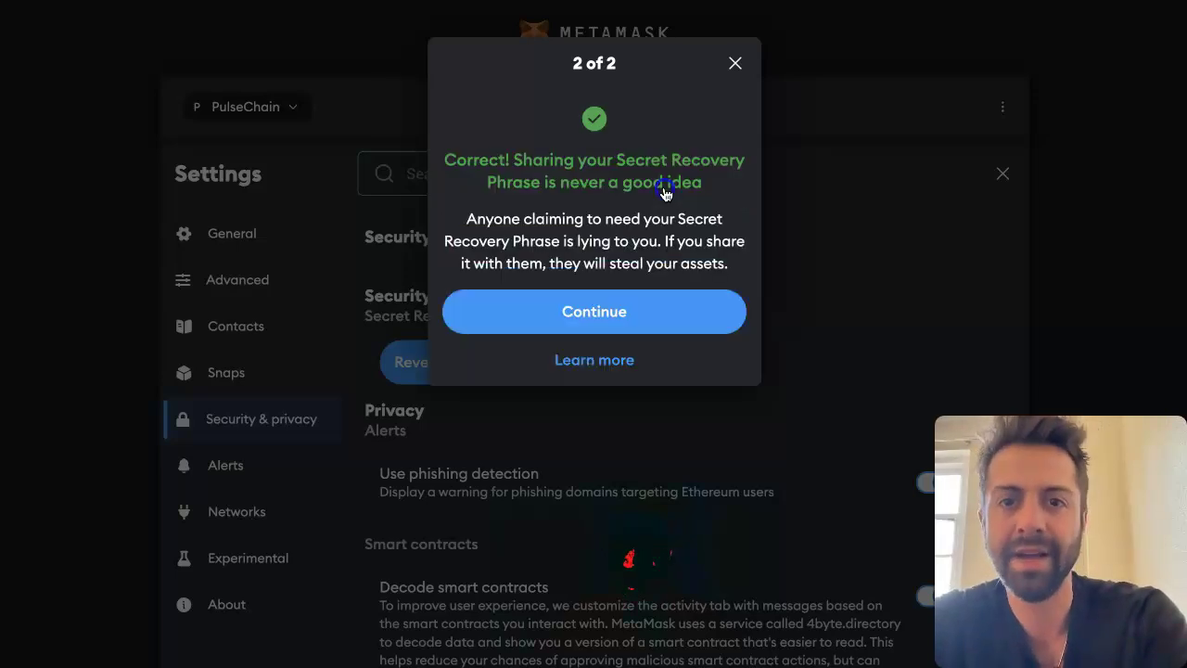
click(590, 313)
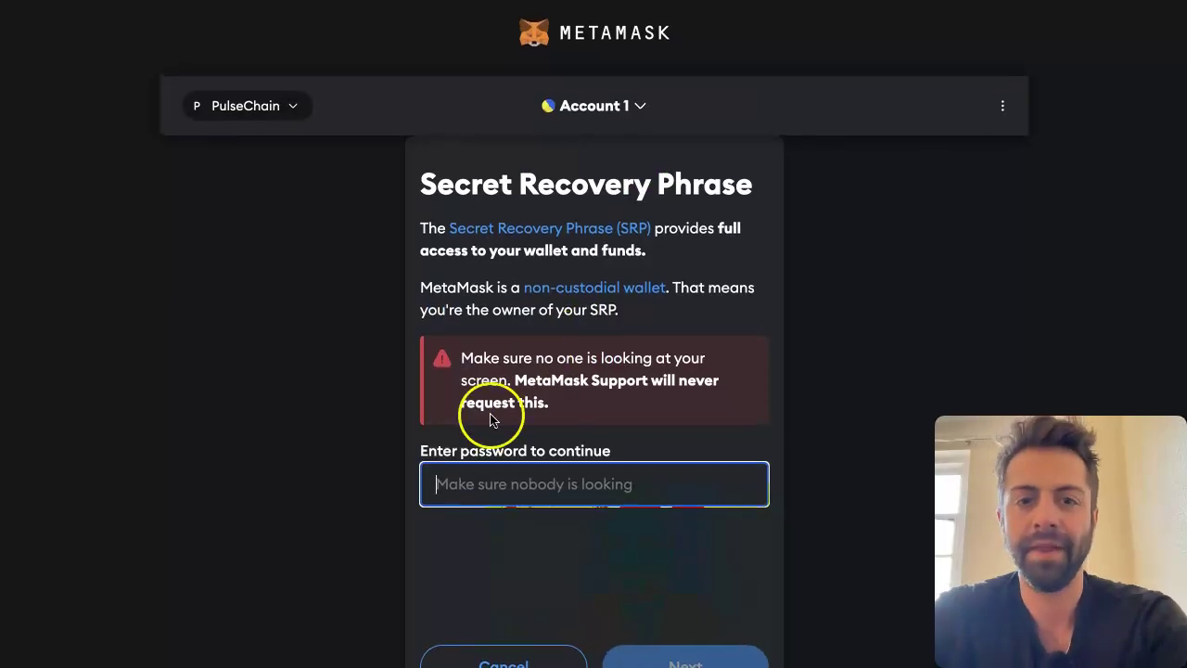
- Enter the wallet password, hold to reveal the Secret Recovery Phrase, and copy it
click(455, 486)
key(ctrl+v)
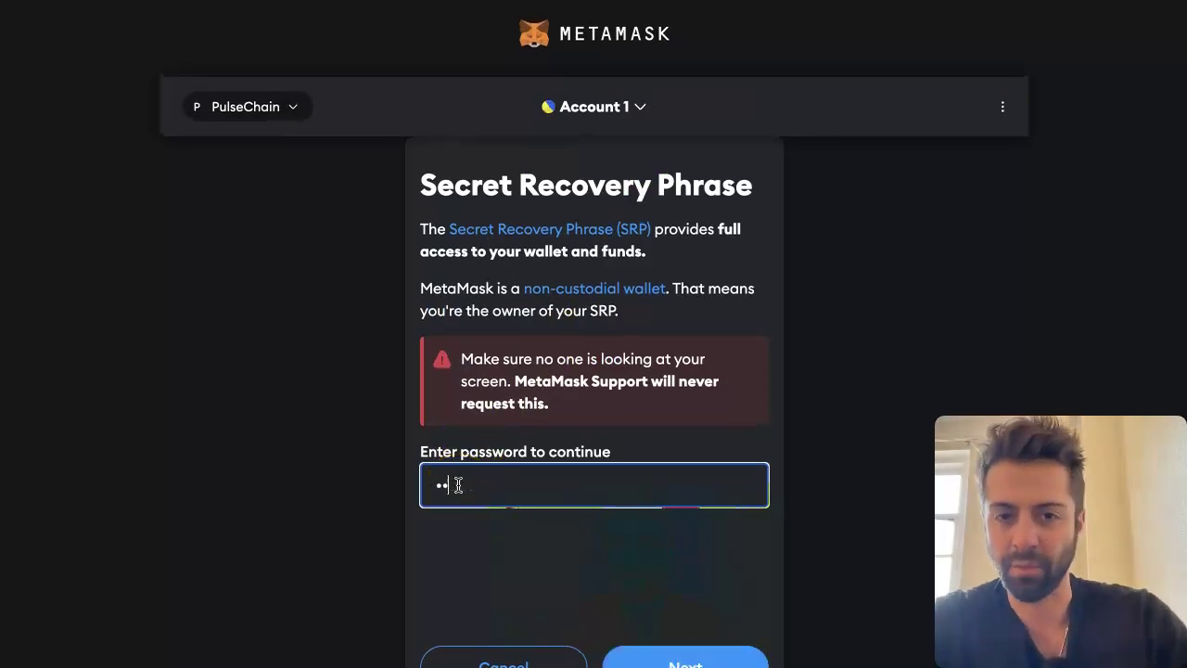
key(Return)
click(556, 266)
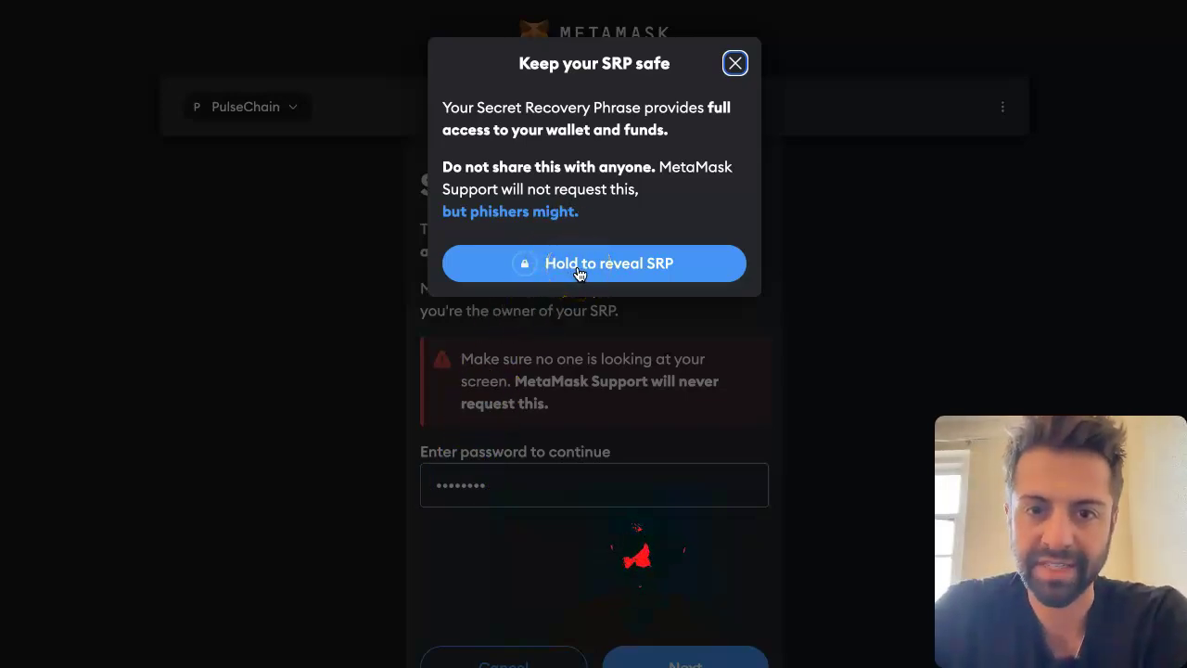
drag(578, 269, 577, 268)
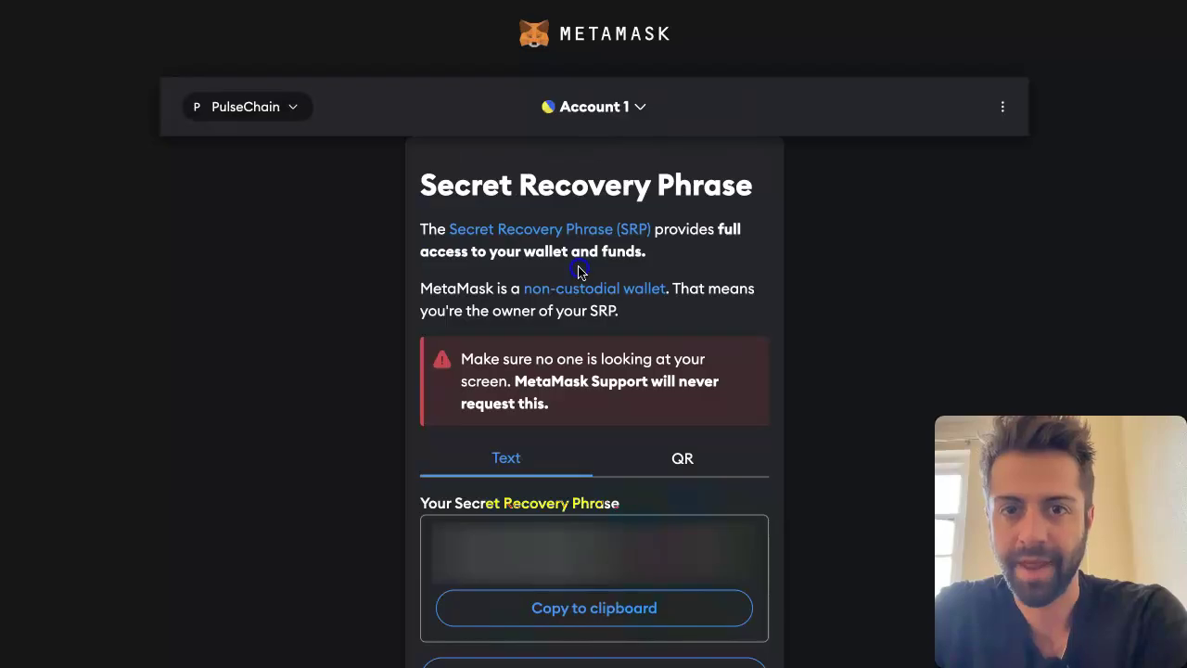
scroll(764, 508, down, 1)
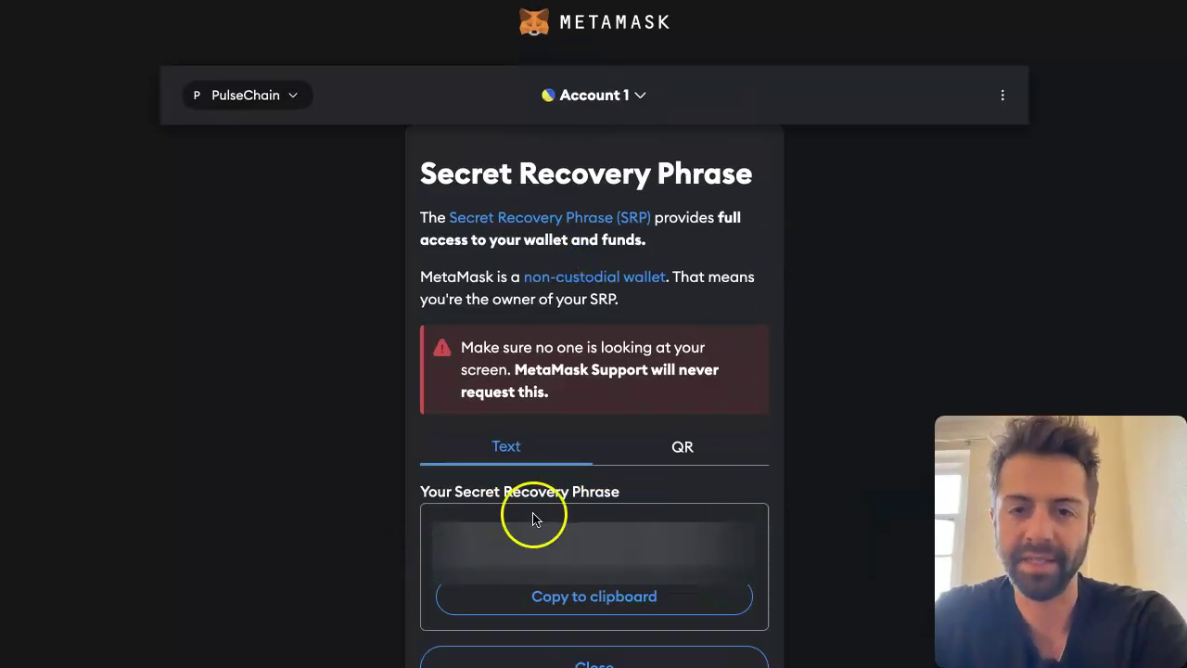
click(599, 599)
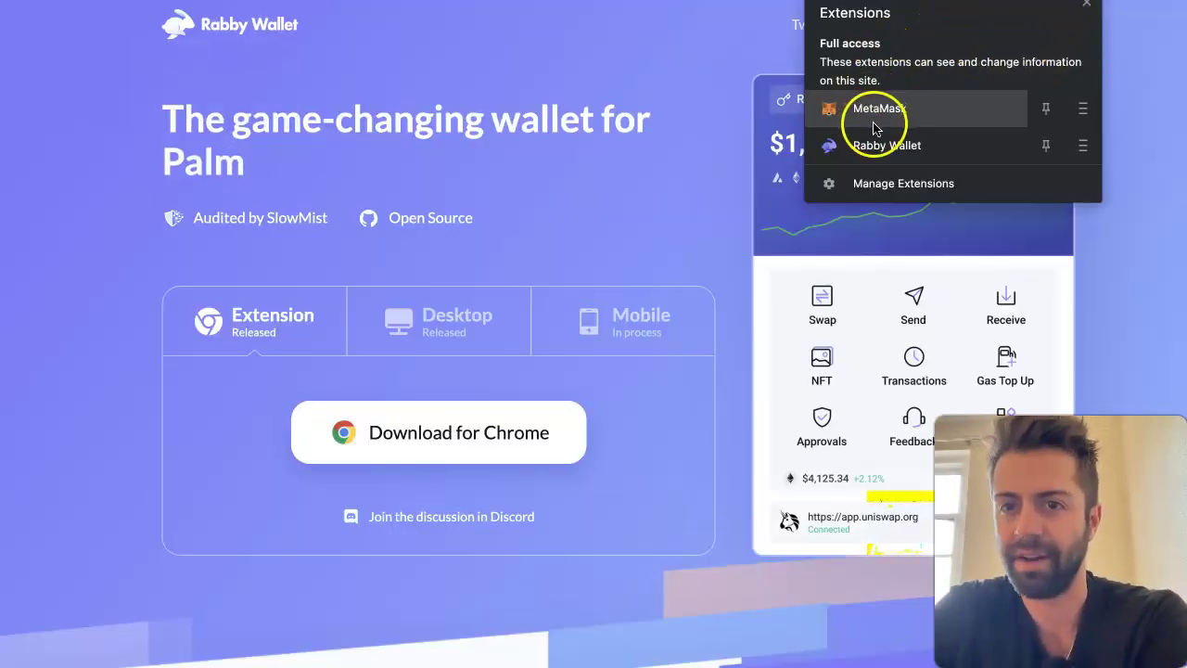
- Launch the Rabby Wallet extension, pass the intro screens, and choose to import an existing wallet
click(913, 158)
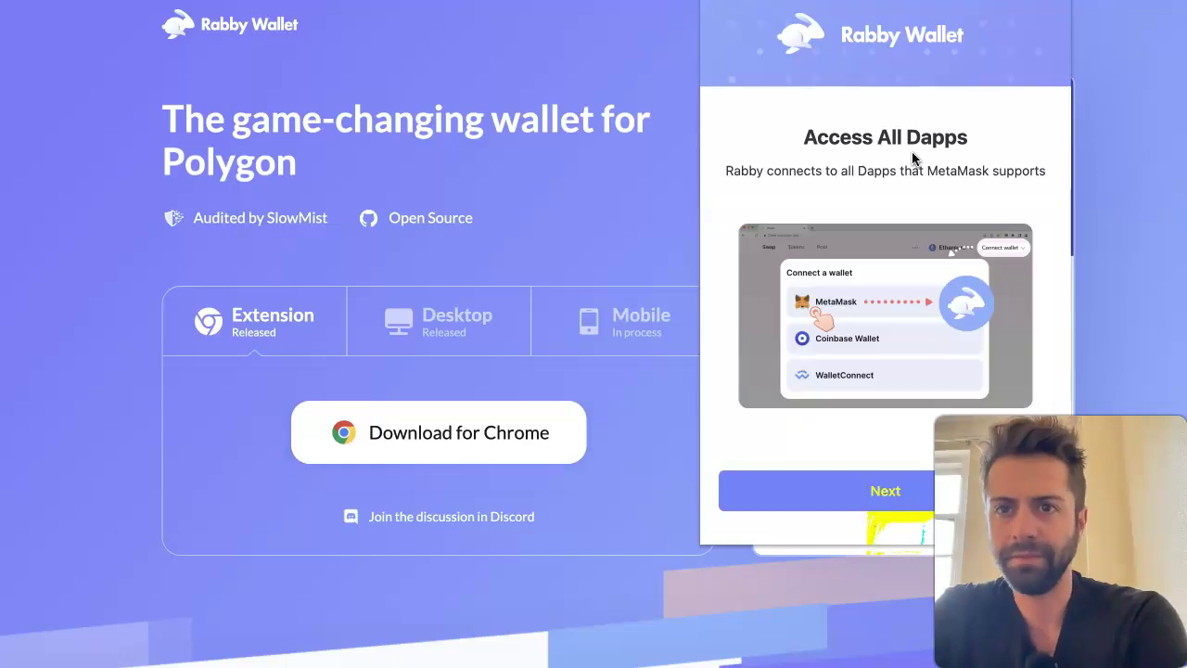
click(853, 492)
click(853, 492)
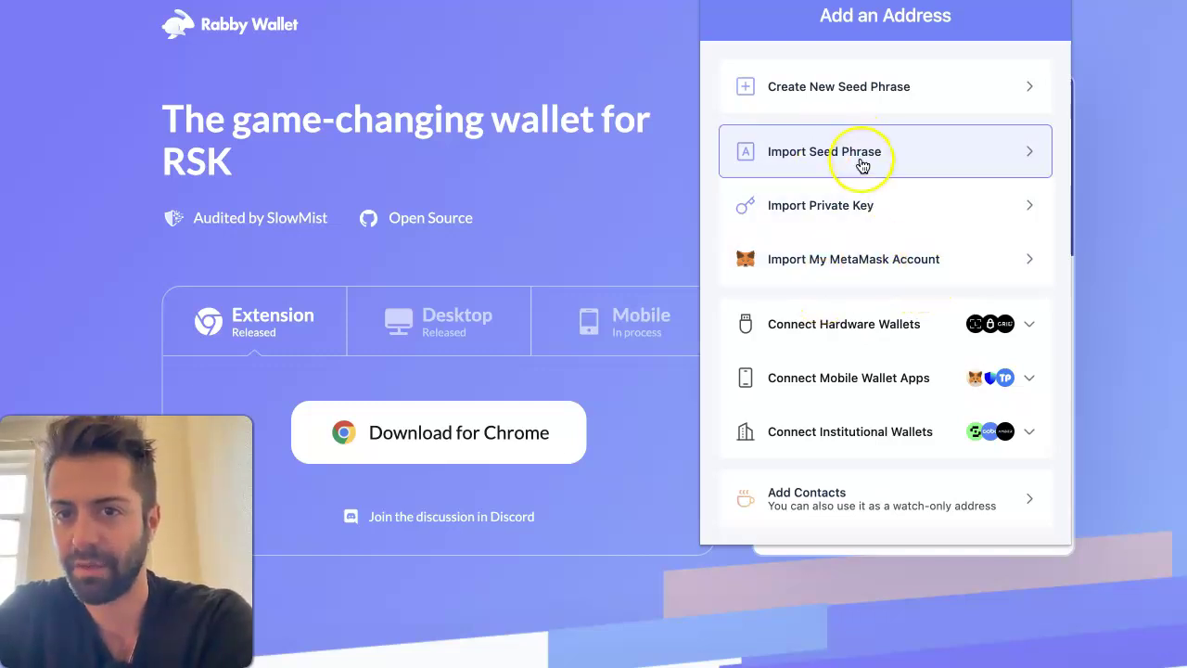
click(864, 269)
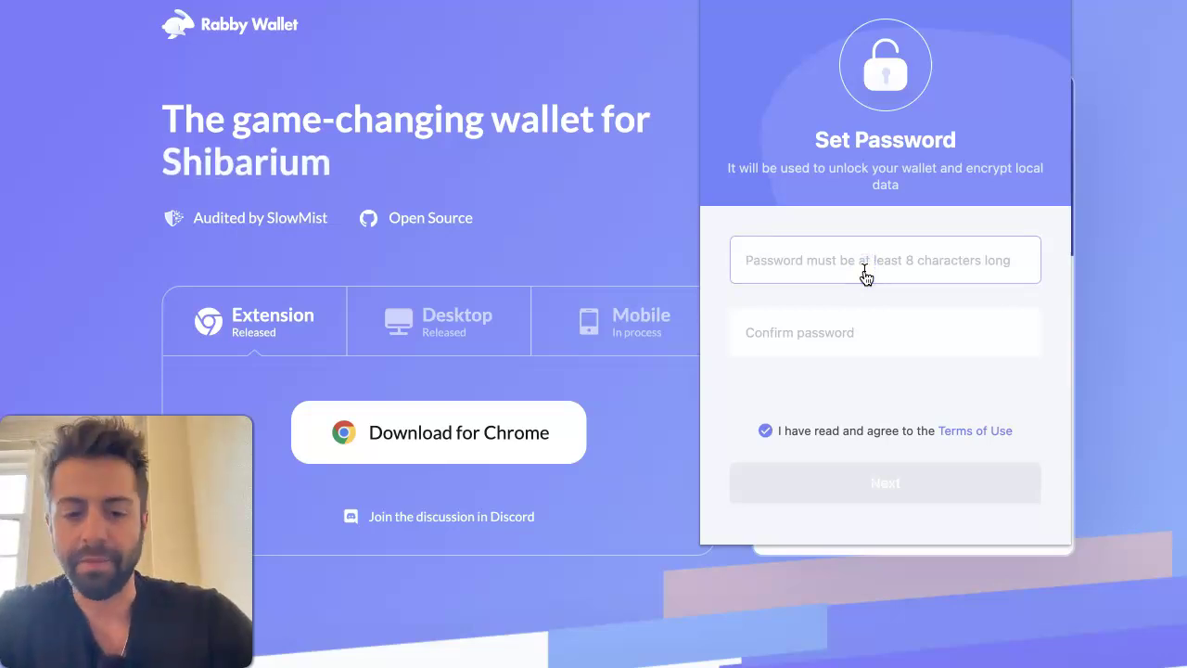
- Enter and confirm a new Rabby unlock password and submit it
key(ctrl+v)
key(Tab)
key(ctrl+v)
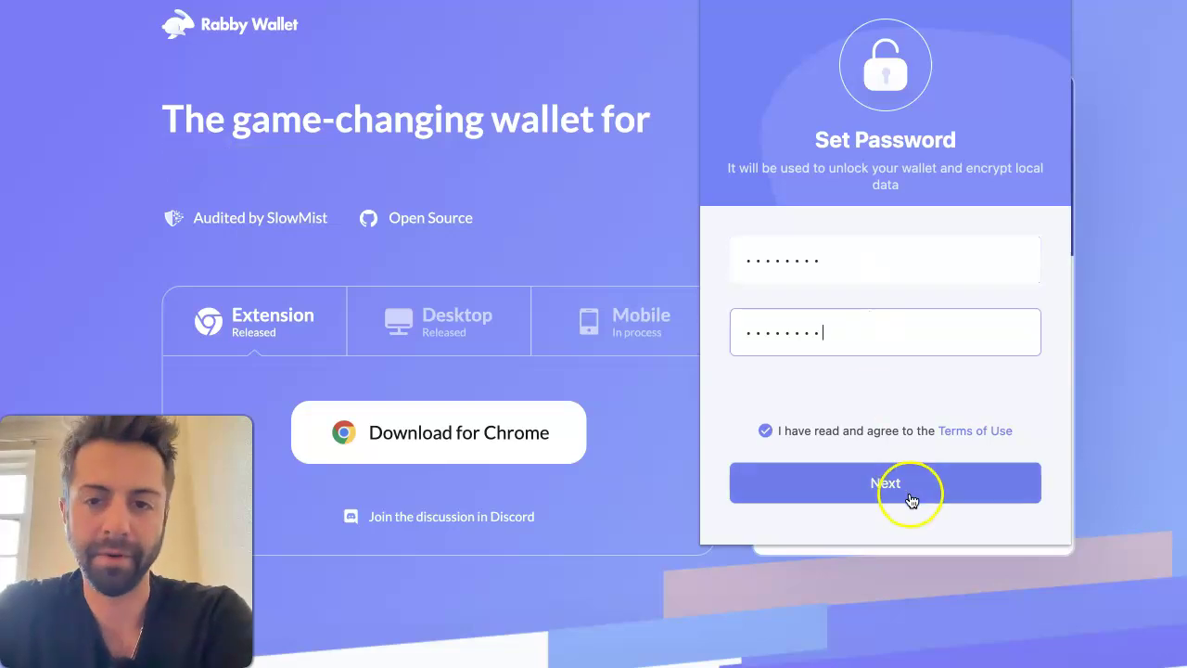
click(817, 489)
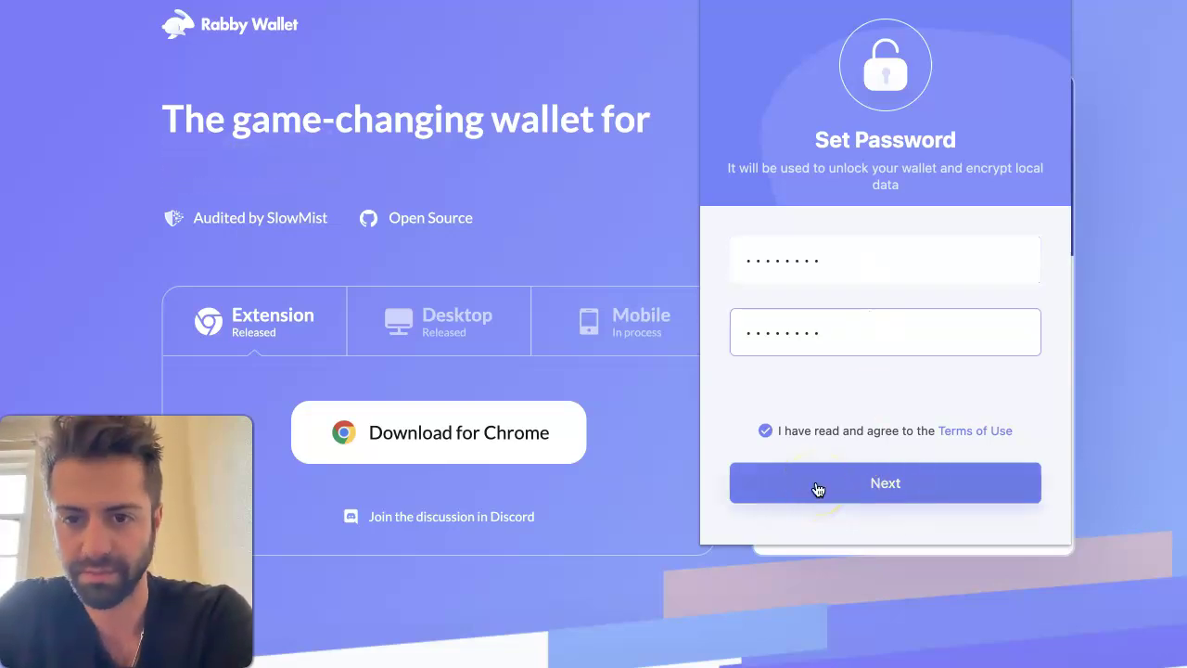
- Submit the new password and bring up the Import Seed Phrase page with its 12 word fields
click(818, 490)
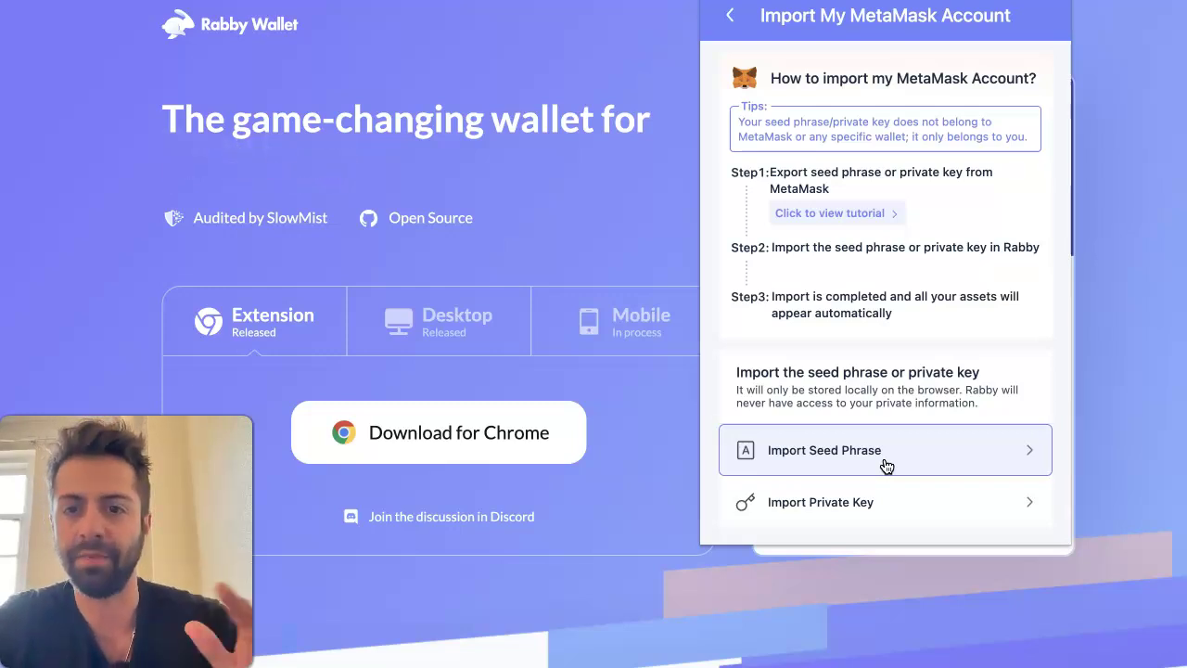
click(890, 517)
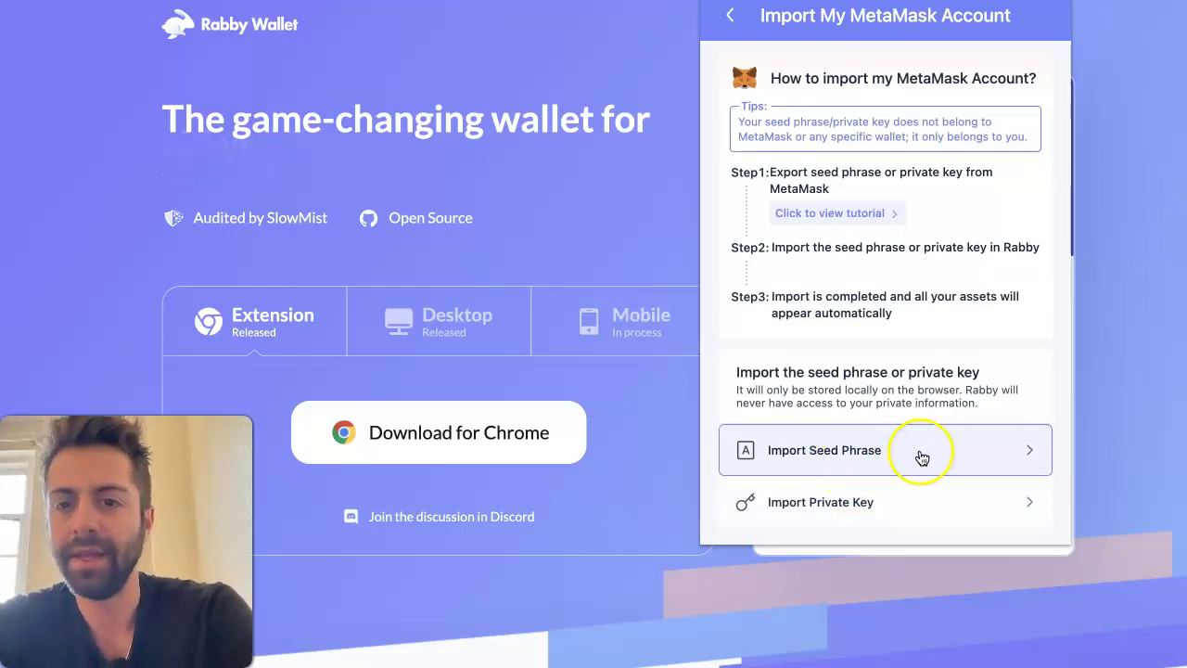
click(884, 467)
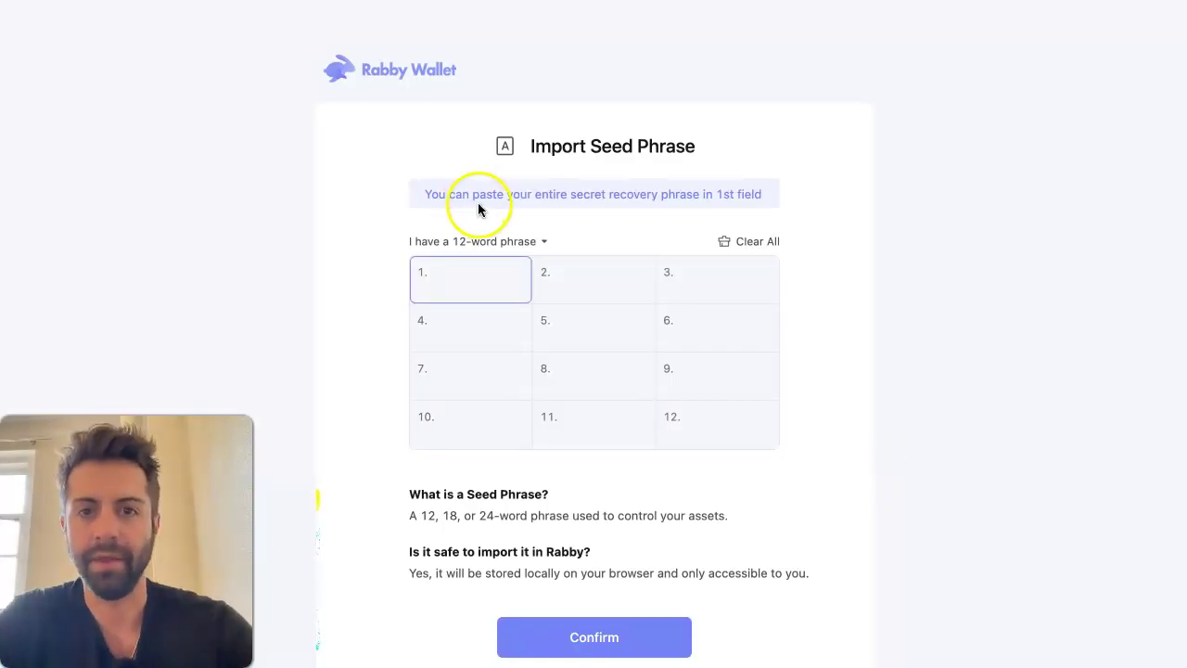
- Paste the copied 12-word recovery phrase into the first field and confirm the import
drag(471, 194, 752, 196)
click(753, 196)
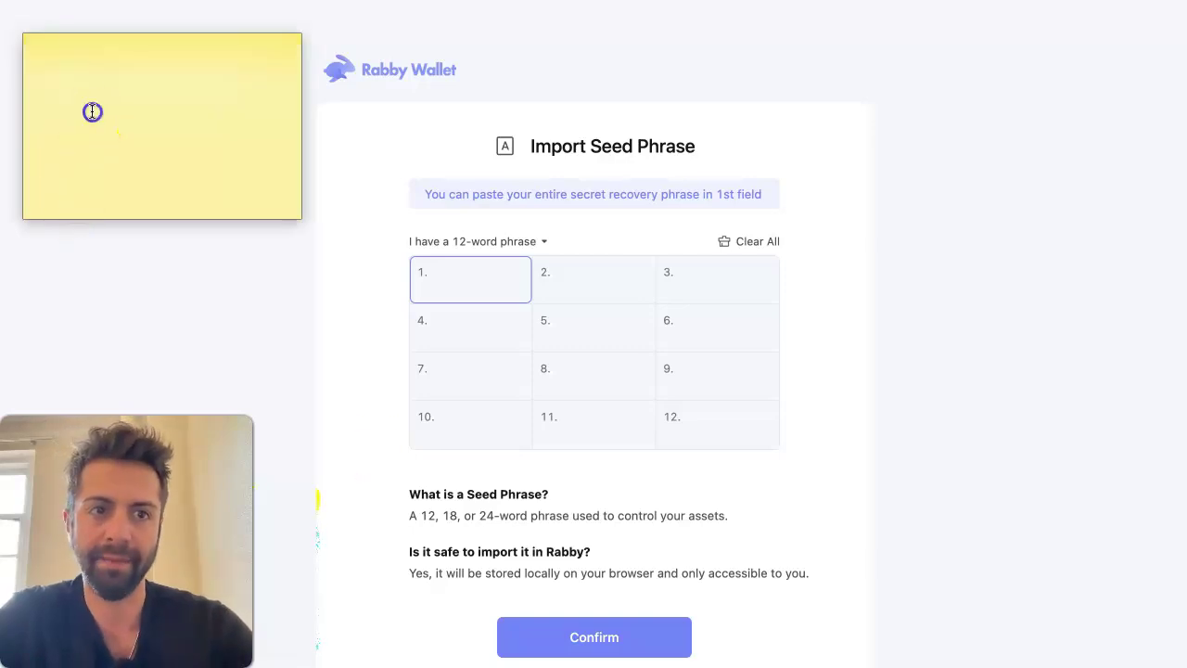
key(super+v)
click(467, 287)
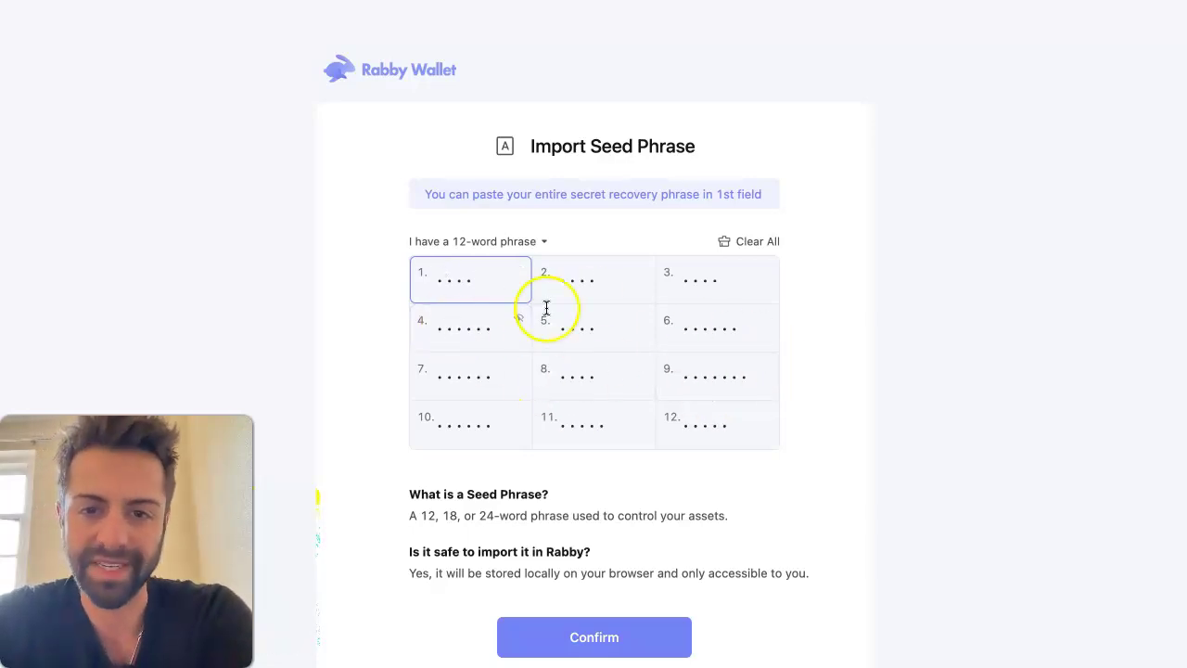
click(615, 633)
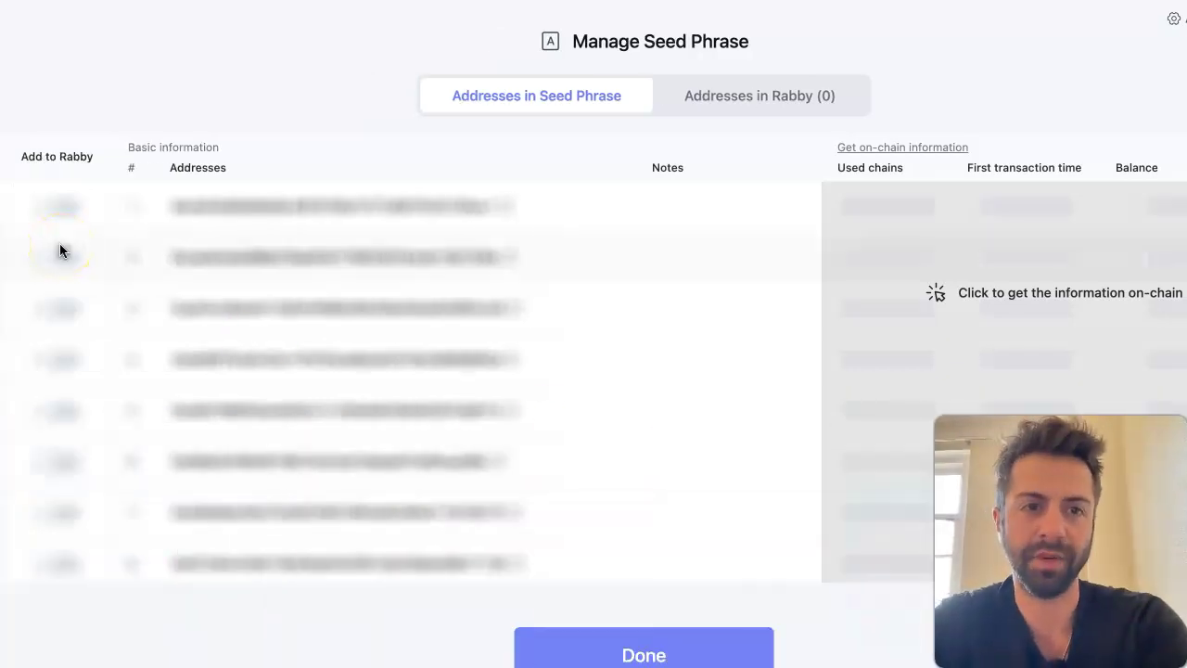
- Add seed phrase addresses 7, 8 and 9 to Rabby
scroll(326, 413, down, 20)
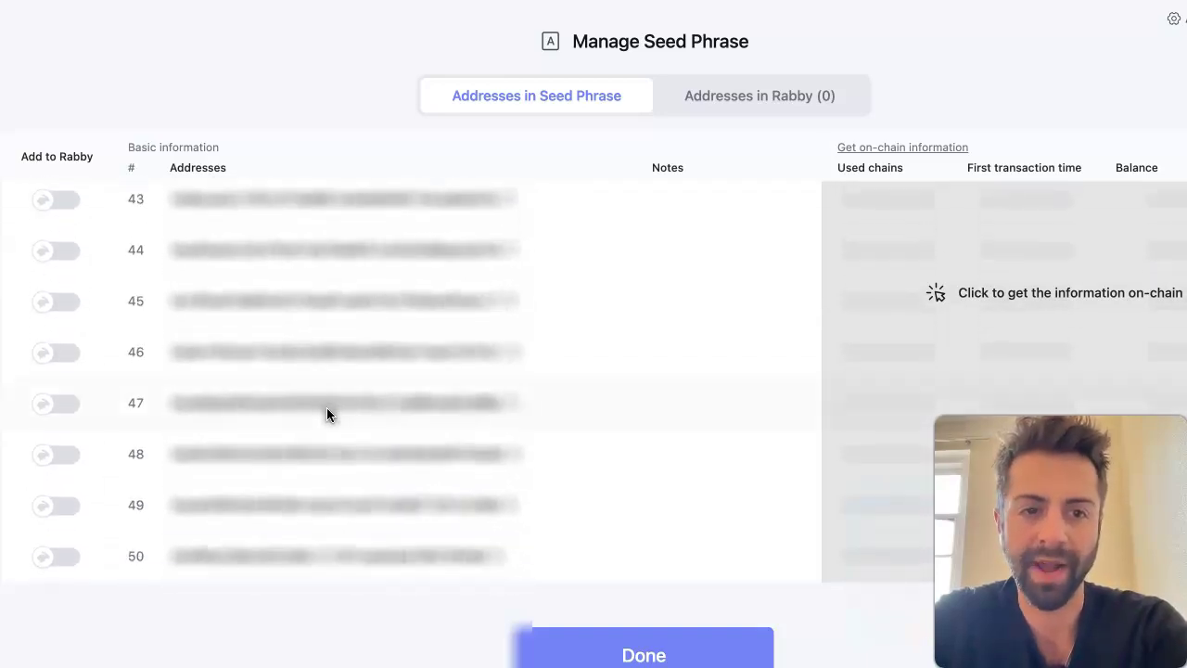
scroll(326, 407, up, 17)
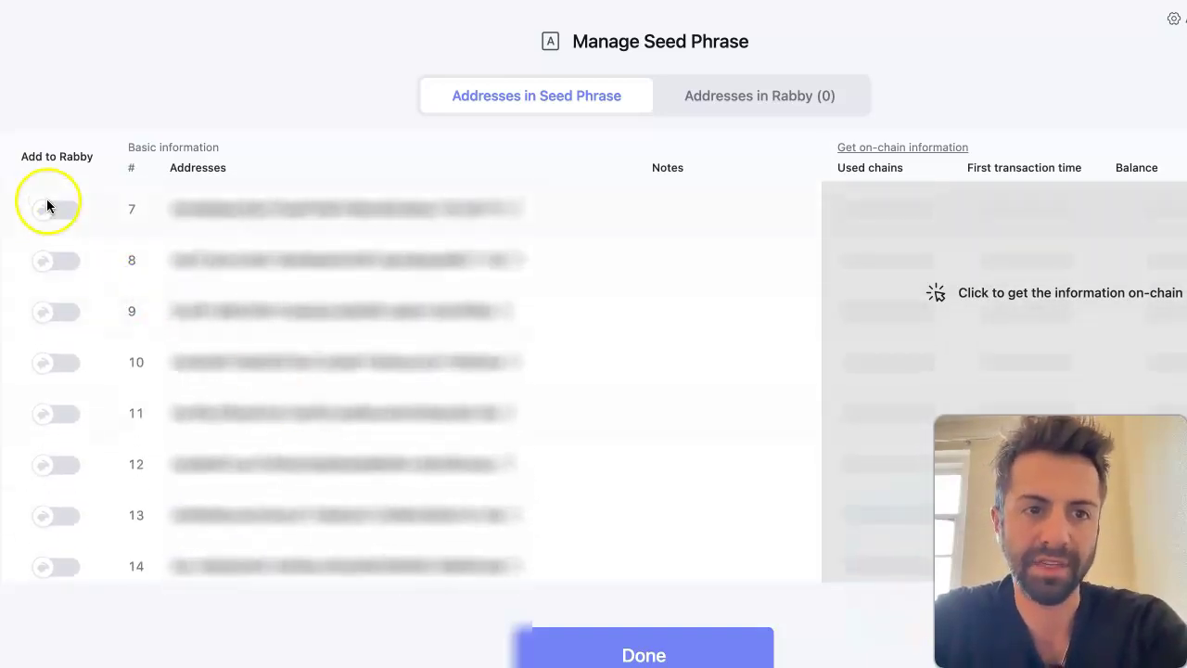
click(48, 203)
click(45, 261)
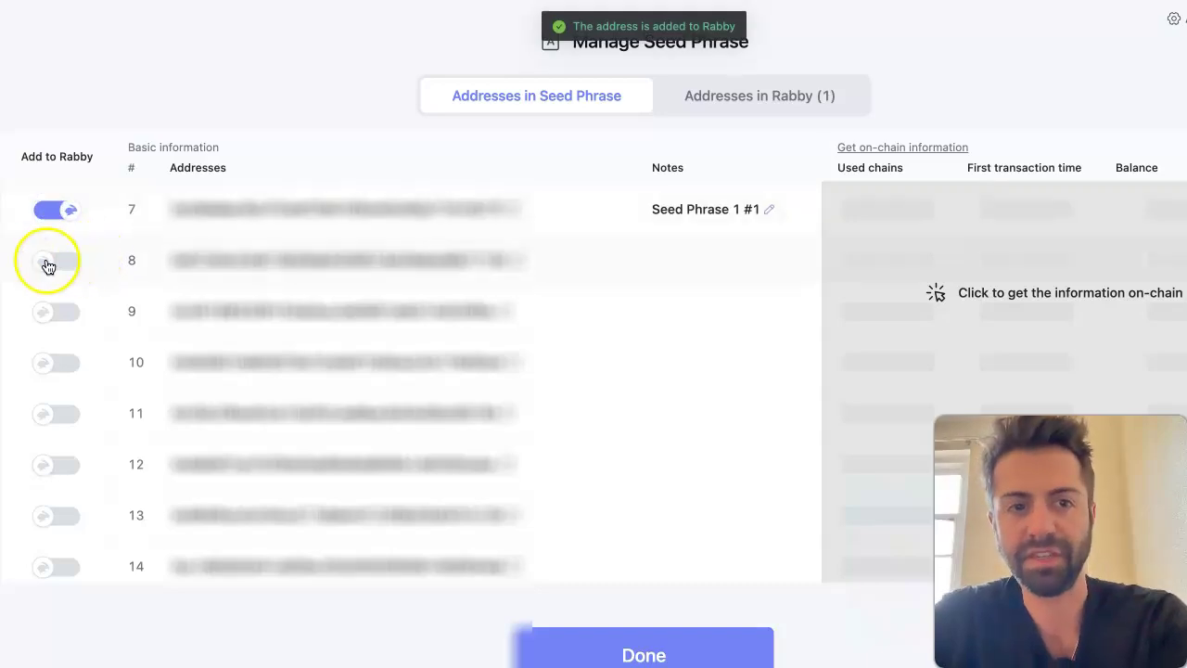
click(51, 312)
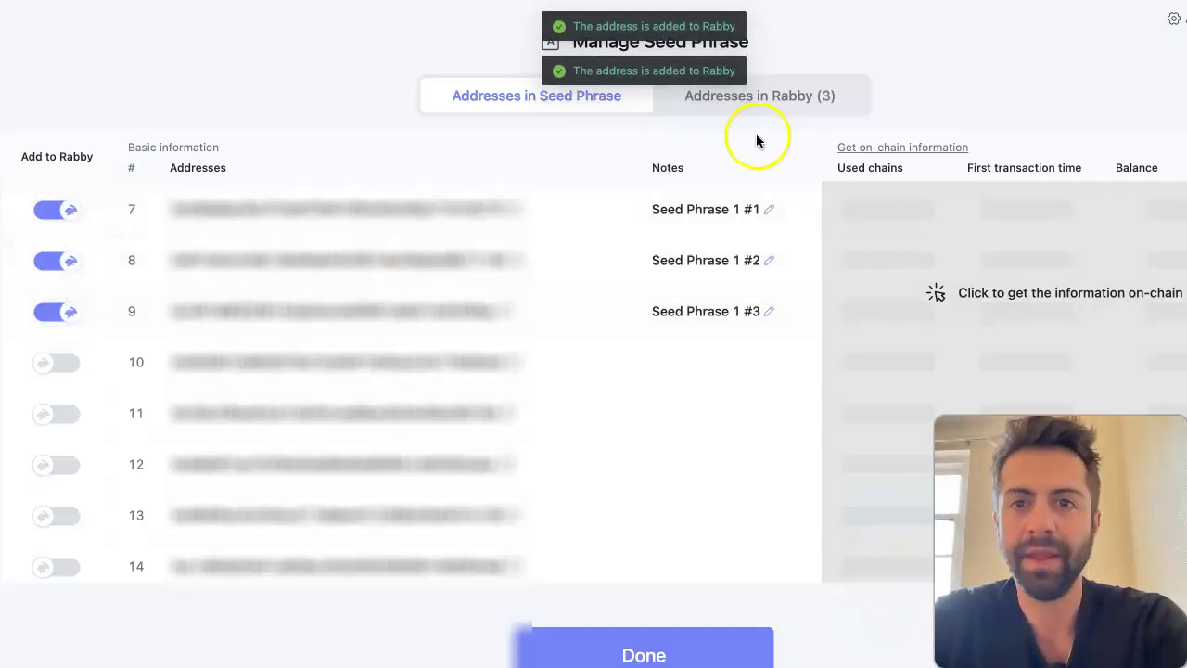
scroll(302, 455, down, 10)
scroll(301, 452, down, 8)
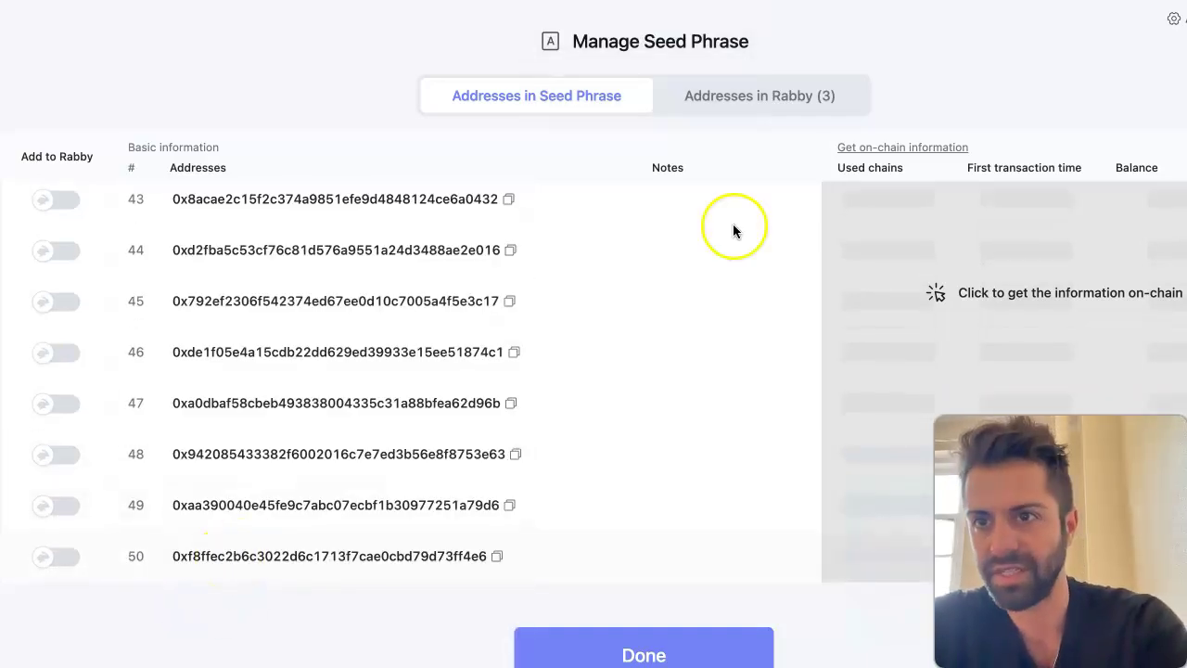
- Set the custom HD path starting address number to 10 to list later addresses
click(1173, 23)
double_click(418, 371)
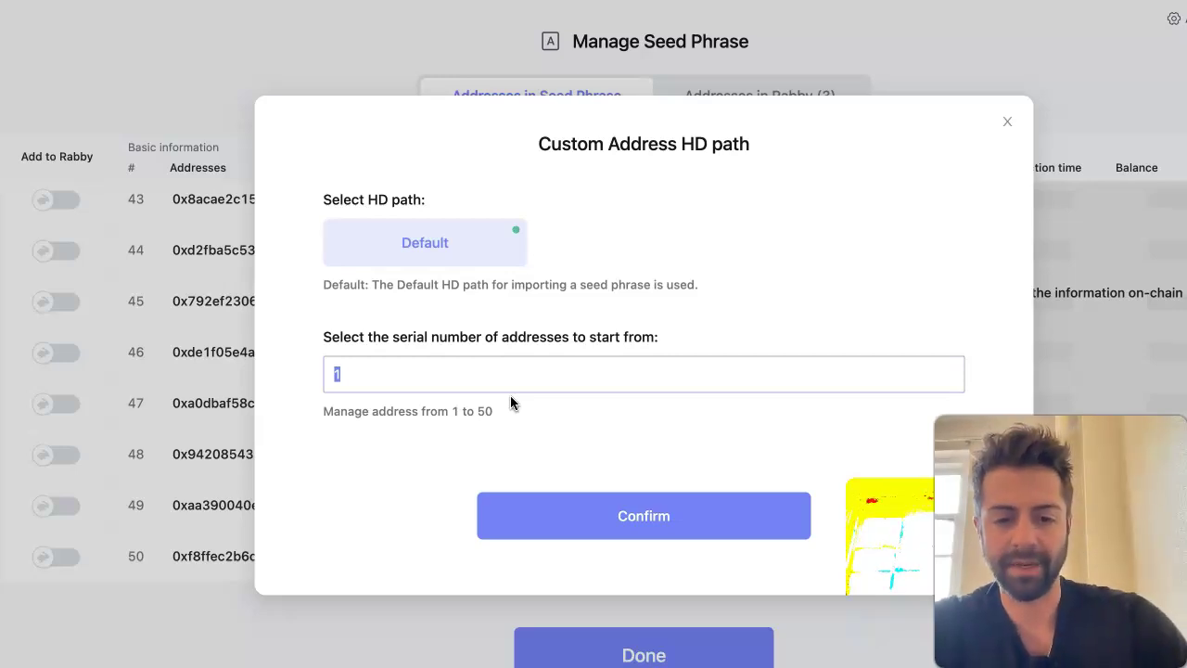
text(10)
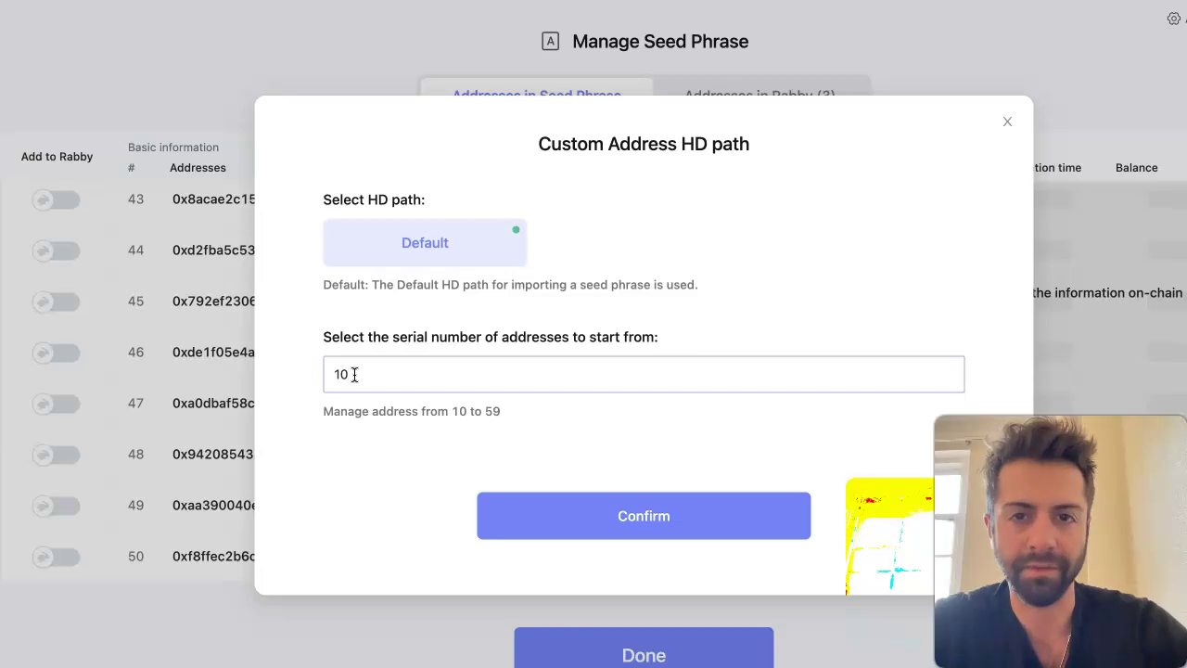
click(594, 513)
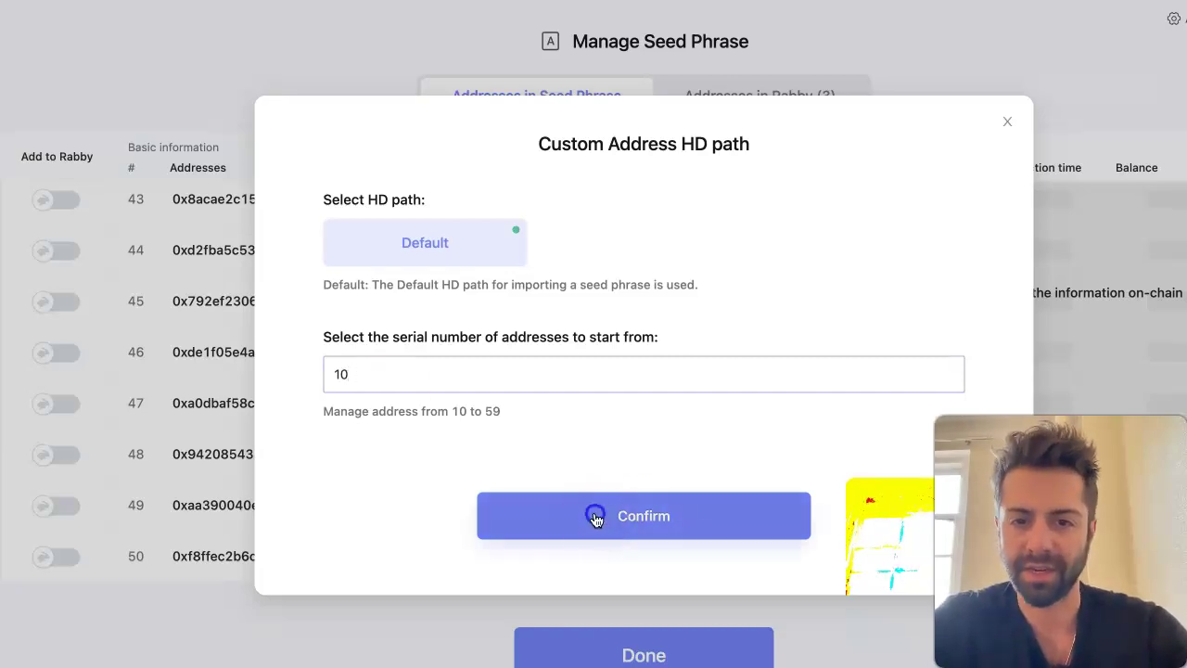
scroll(214, 429, up, 20)
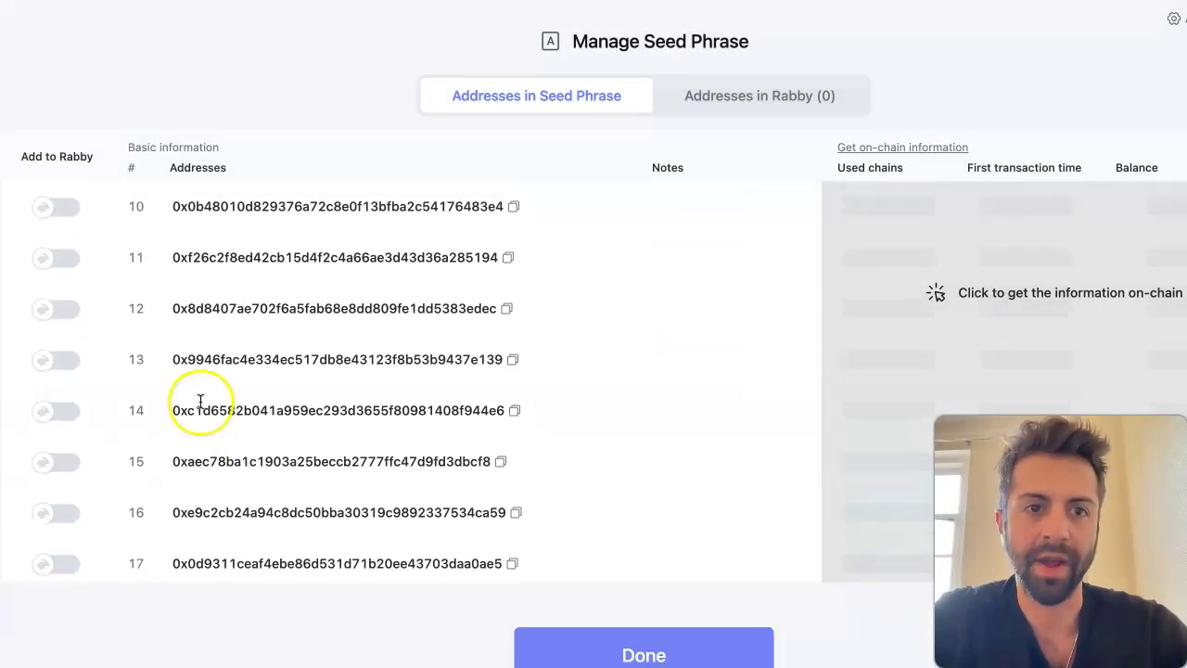
scroll(171, 225, down, 20)
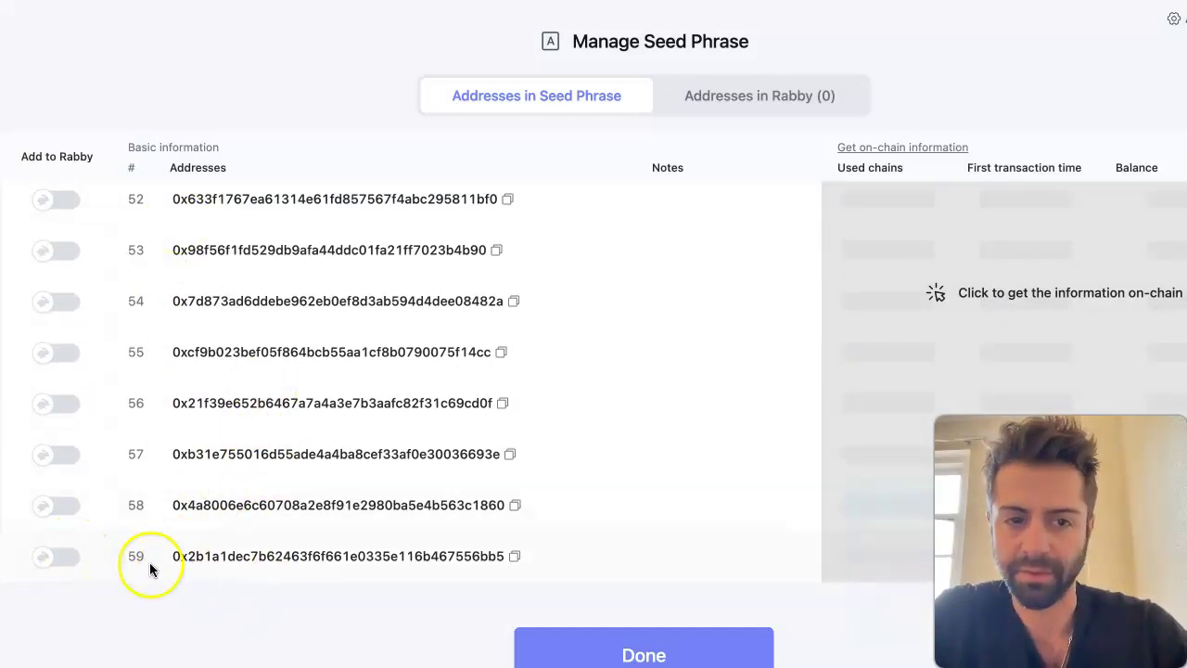
- Reset the HD path starting address back to number 1
click(1175, 17)
drag(572, 366, 256, 371)
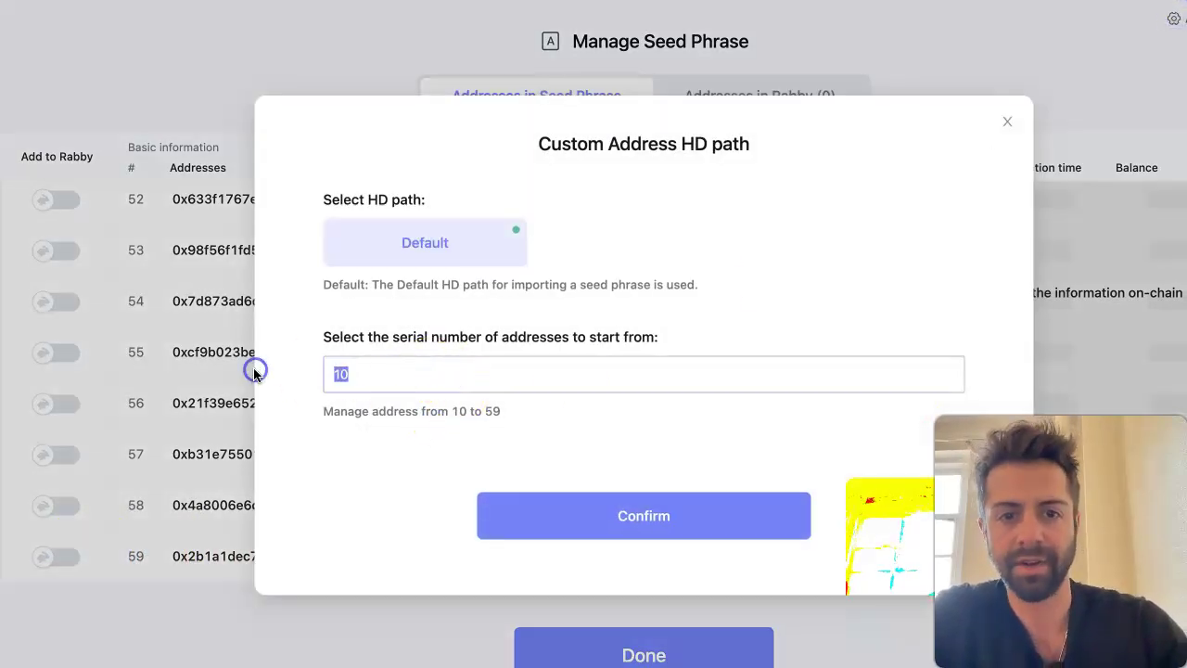
click(451, 366)
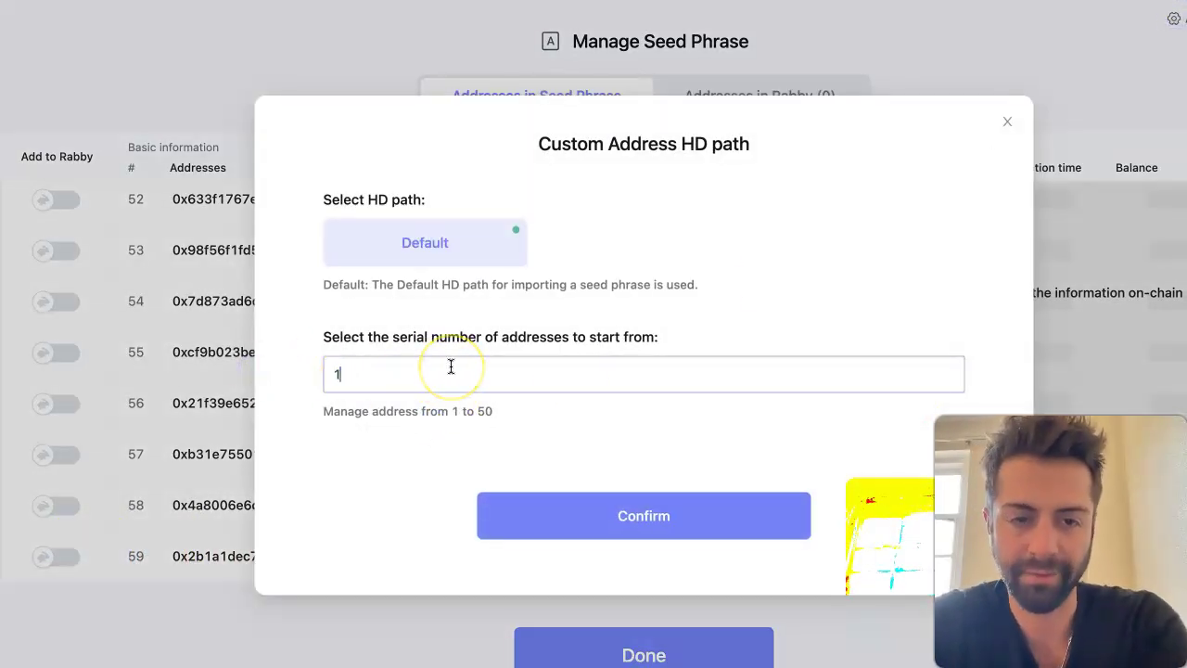
click(588, 520)
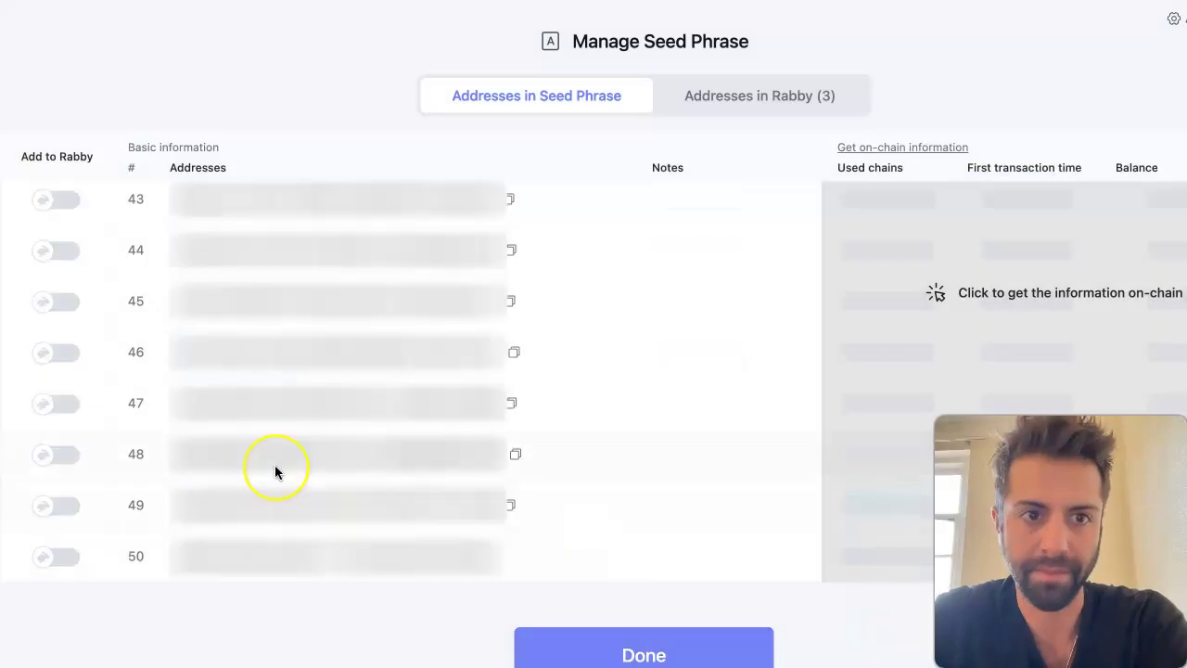
scroll(274, 468, up, 3)
scroll(274, 465, up, 15)
scroll(214, 459, down, 2)
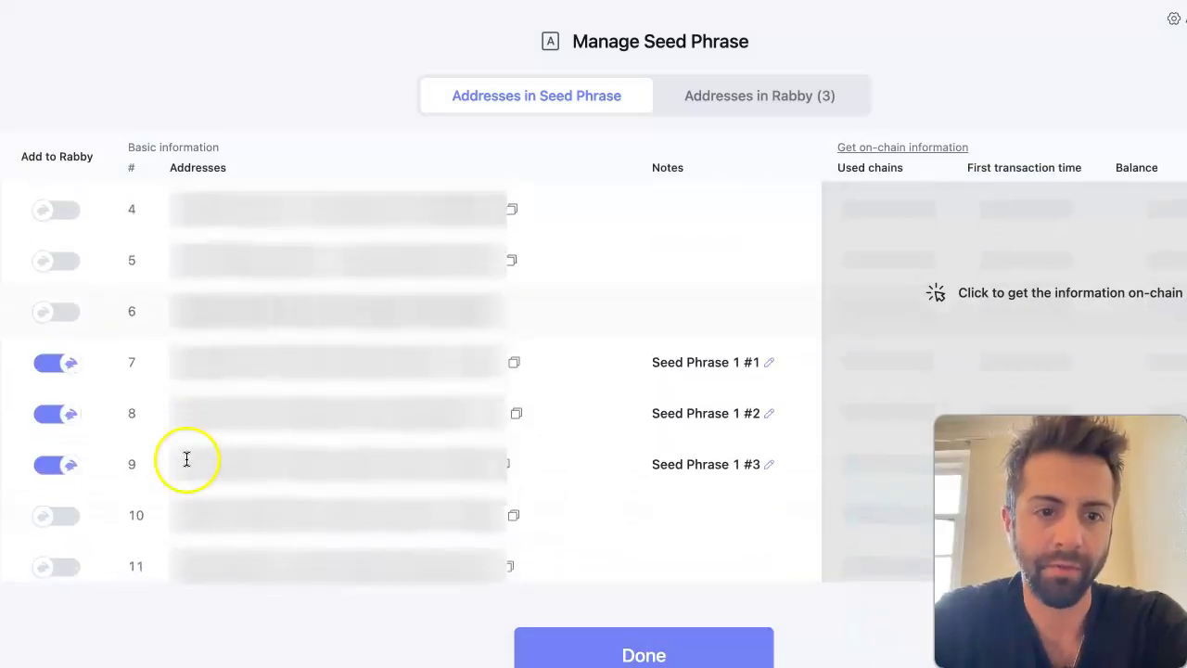
- Replace added addresses 7, 8 and 9 with addresses 1, 2 and 3, then finish
click(56, 470)
click(56, 419)
click(56, 368)
scroll(59, 374, up, 3)
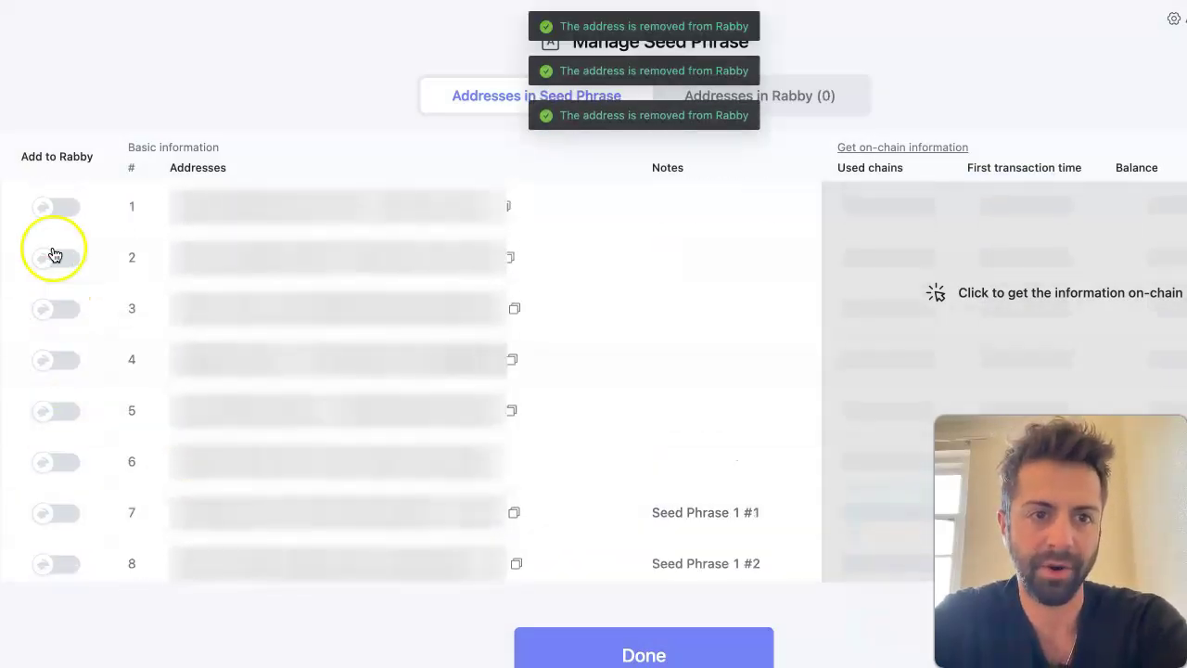
click(51, 204)
click(53, 254)
click(65, 311)
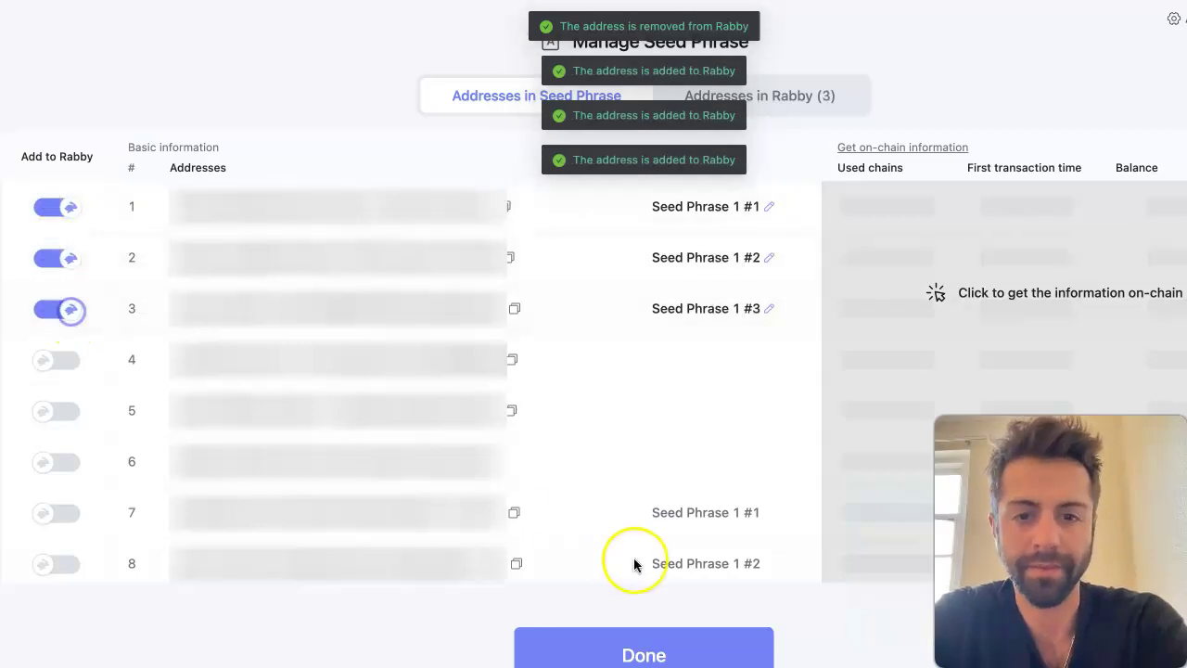
click(653, 654)
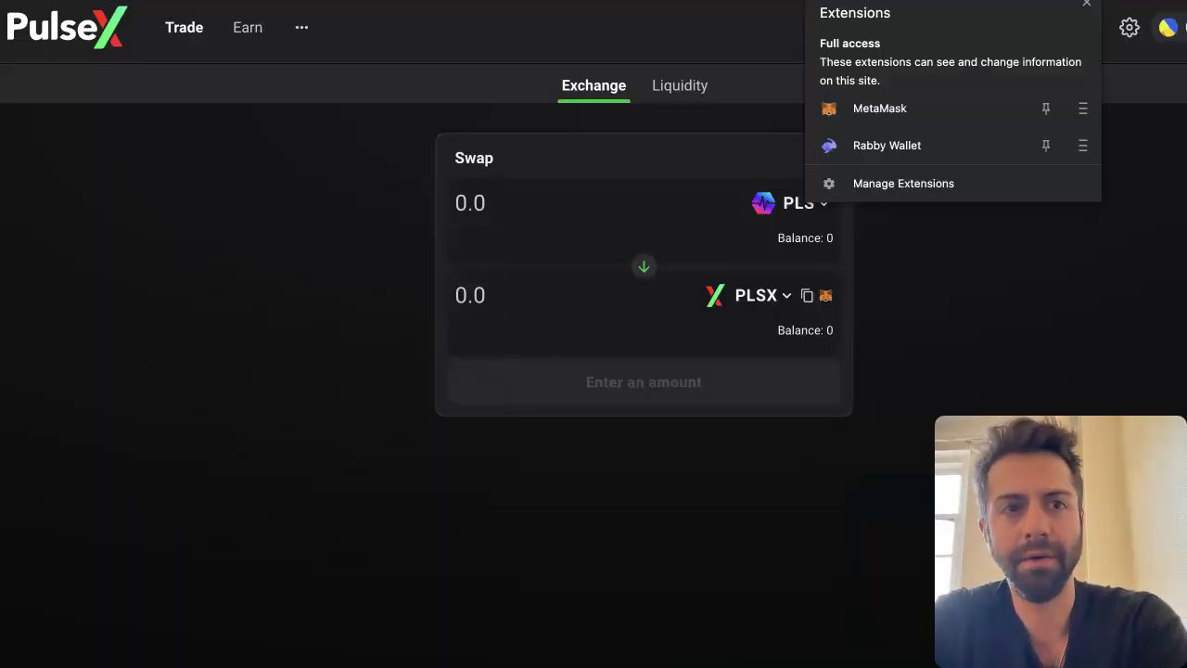
- Open Rabby, dismiss the What's new notice, and show the token holdings list
click(949, 141)
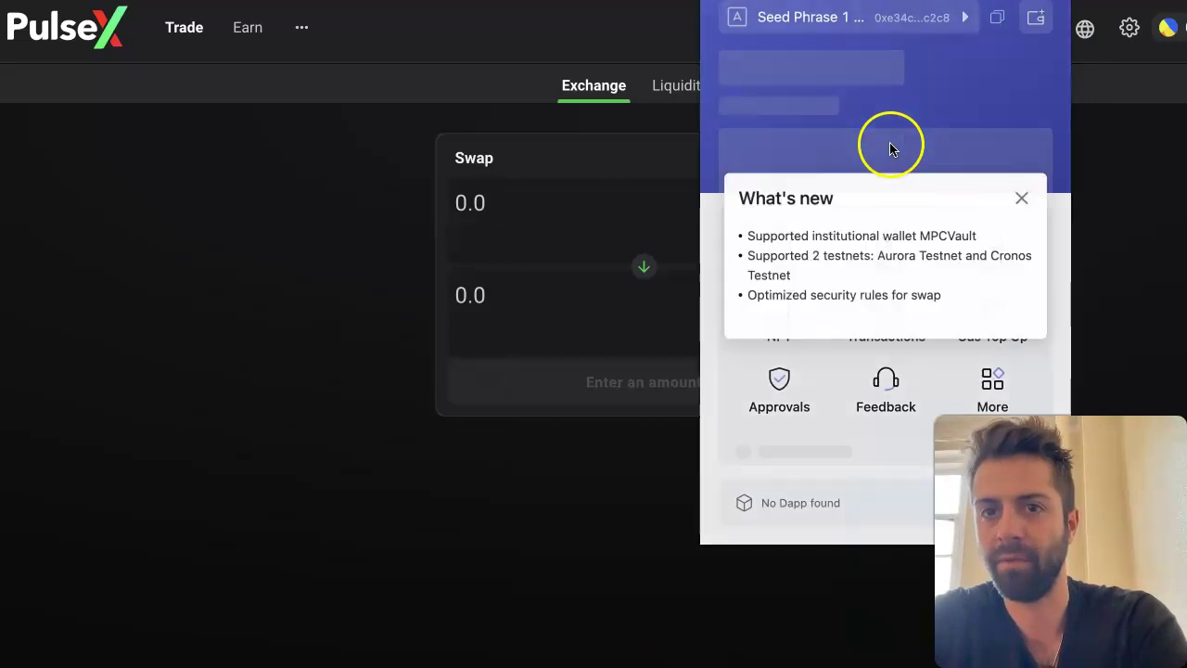
click(1027, 195)
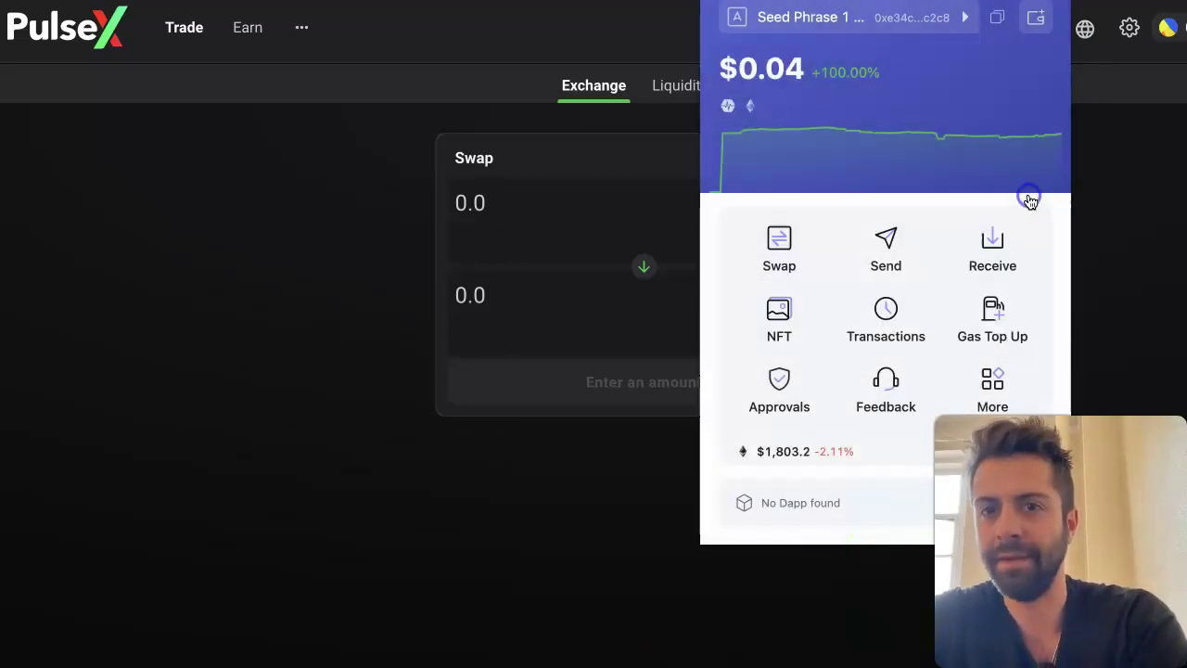
mouse_move(801, 130)
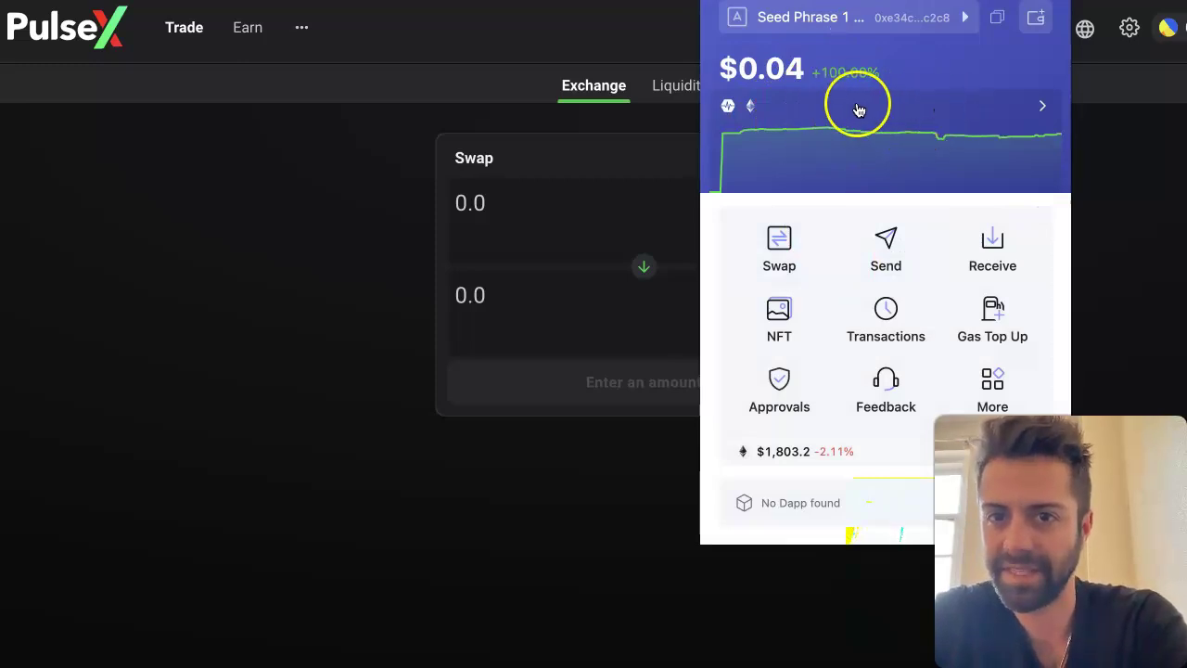
click(890, 112)
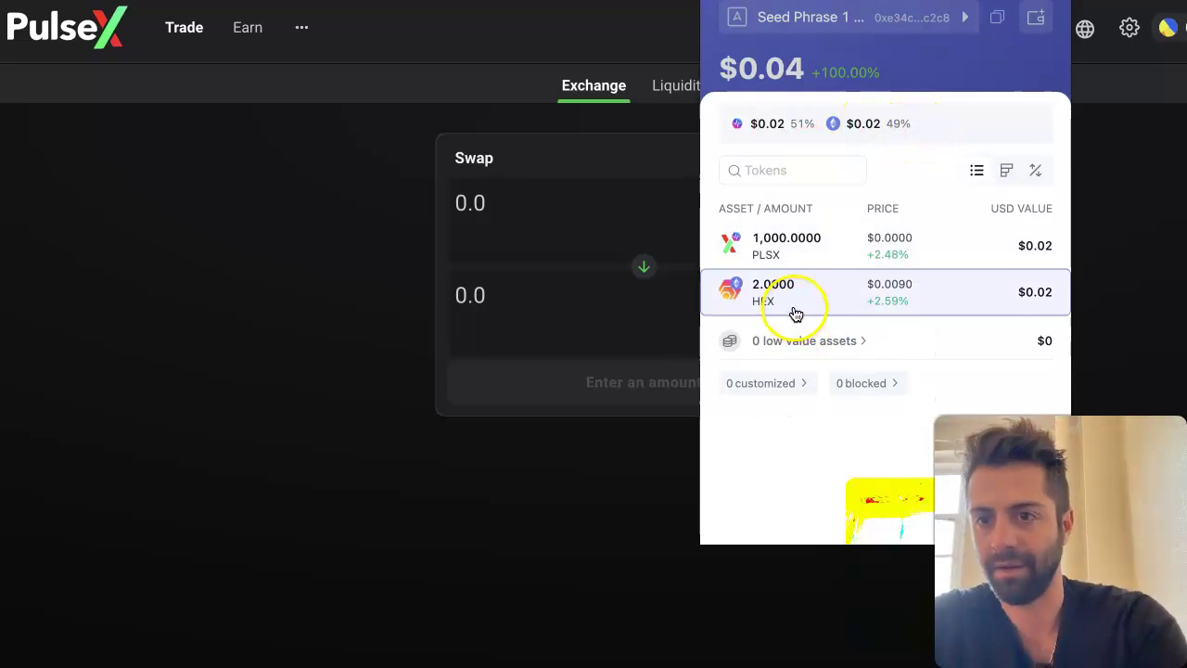
- Filter the token list to Ethereum only and Pulse only, then show both chains again
click(853, 124)
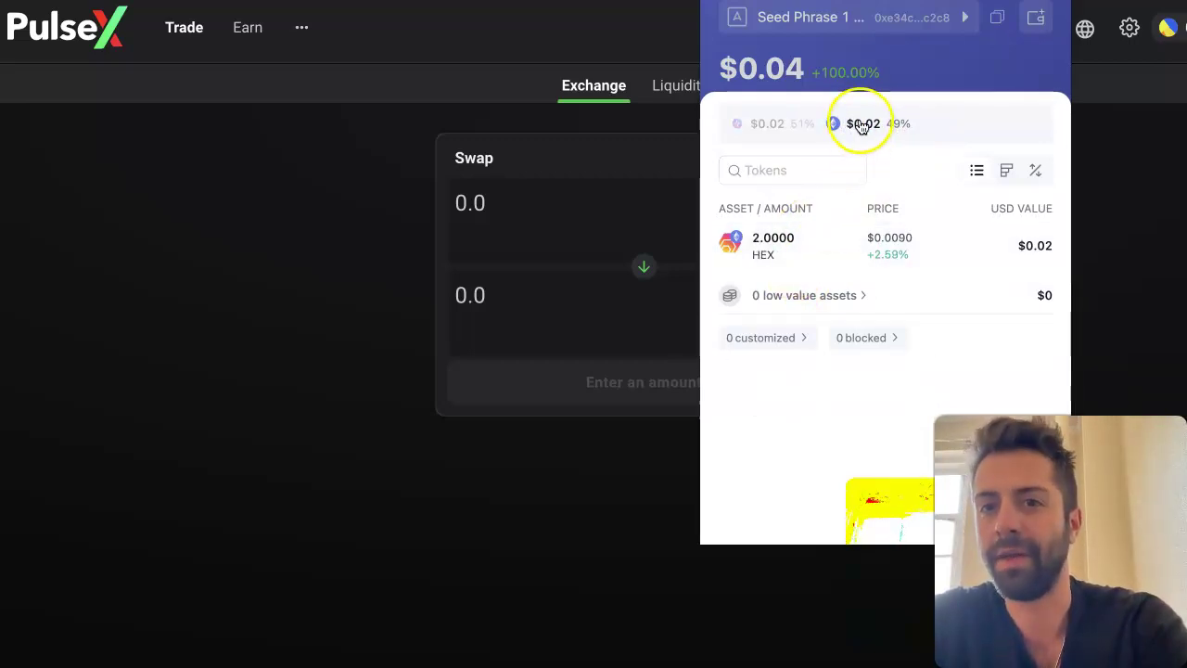
click(766, 127)
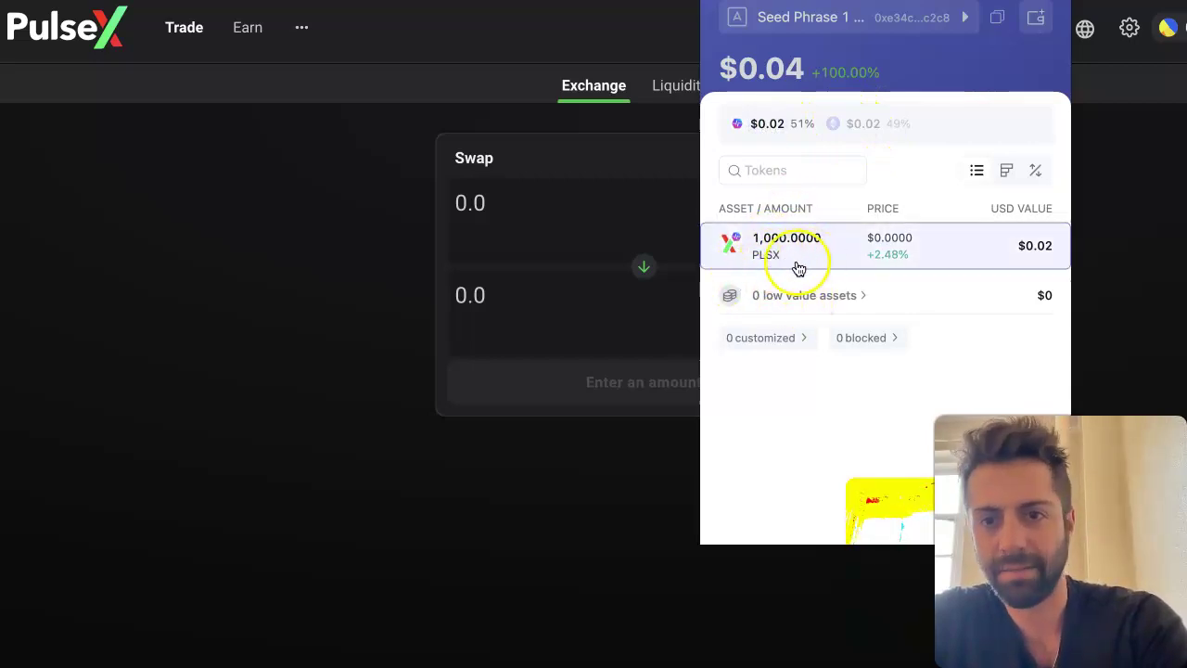
click(835, 123)
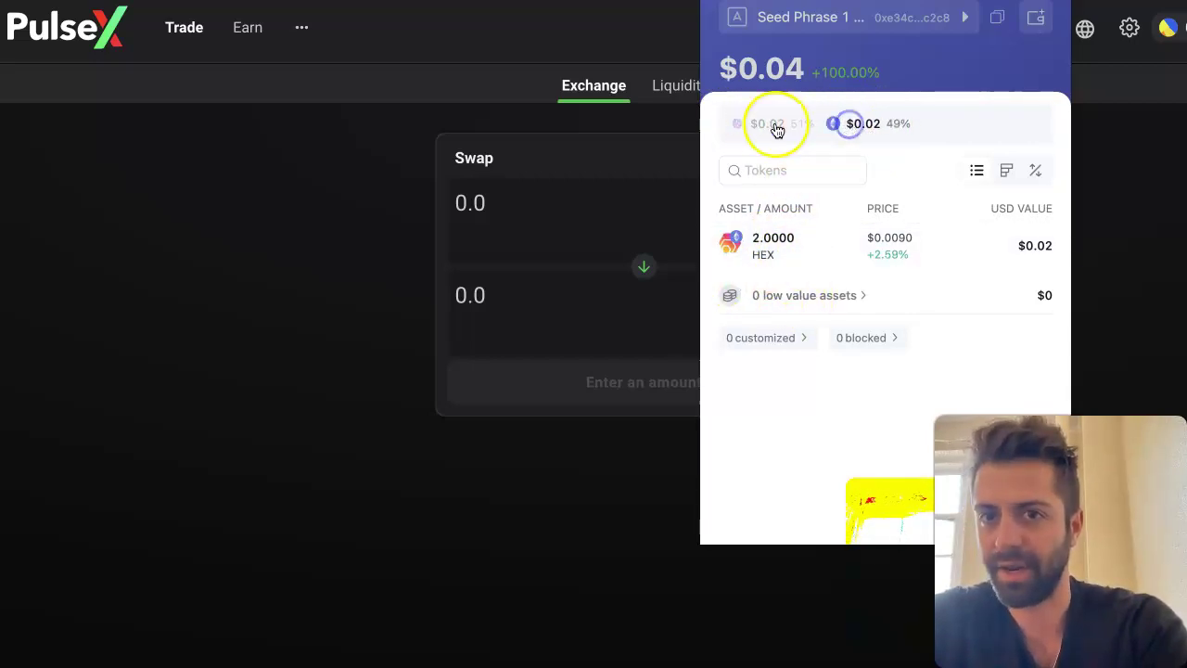
click(769, 124)
click(858, 130)
click(764, 127)
click(906, 138)
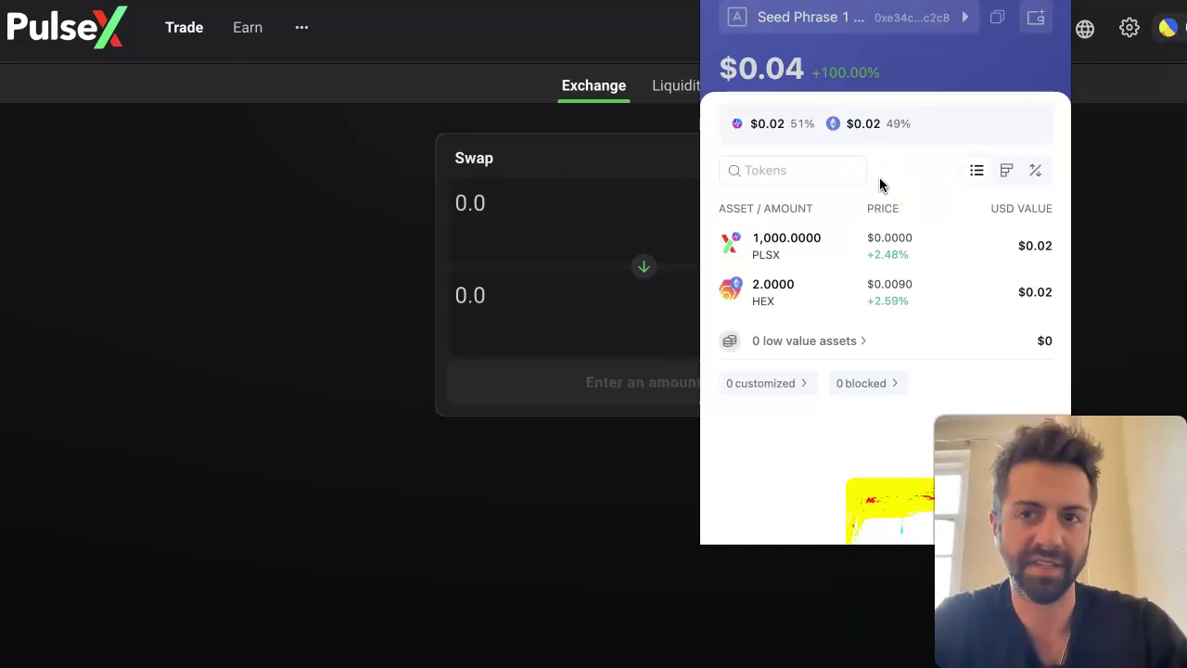
- Keep Seed Phrase 1 #3 as current address, copy it, and return from Add an Address to home
click(961, 65)
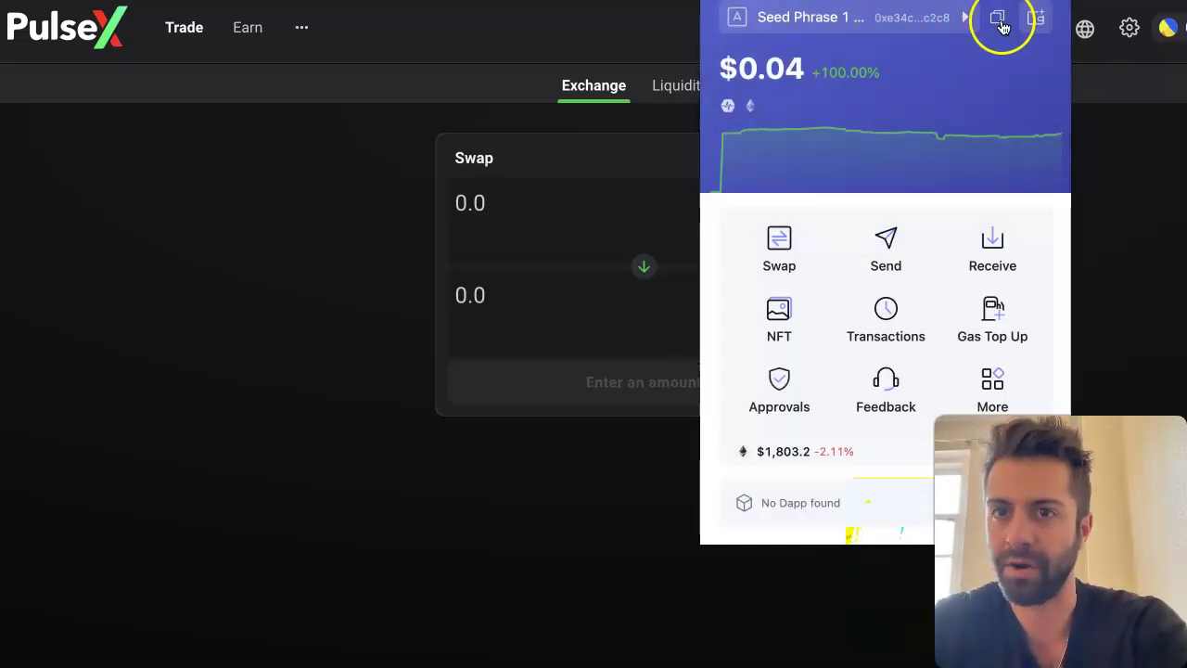
click(914, 17)
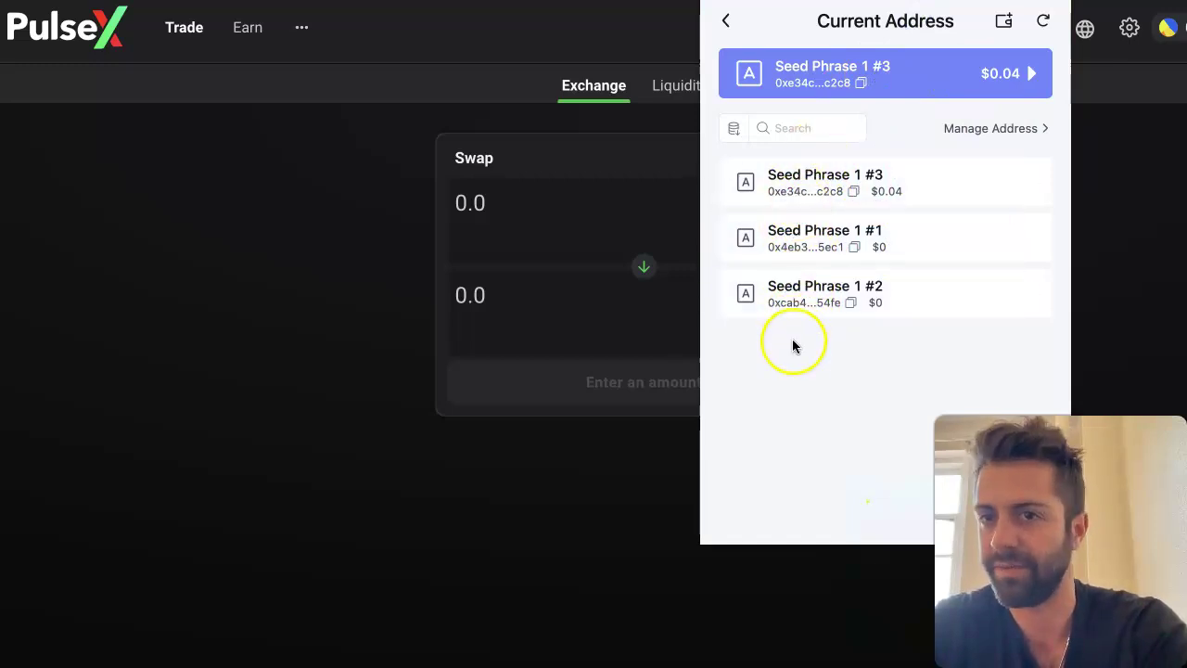
click(794, 197)
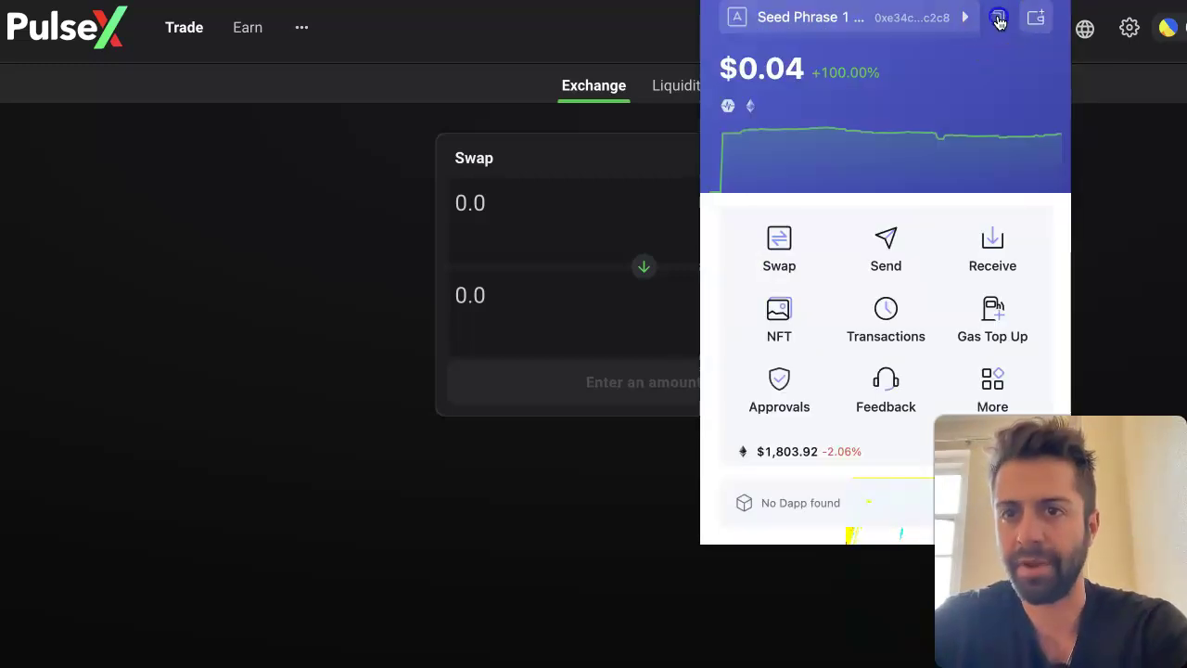
click(998, 21)
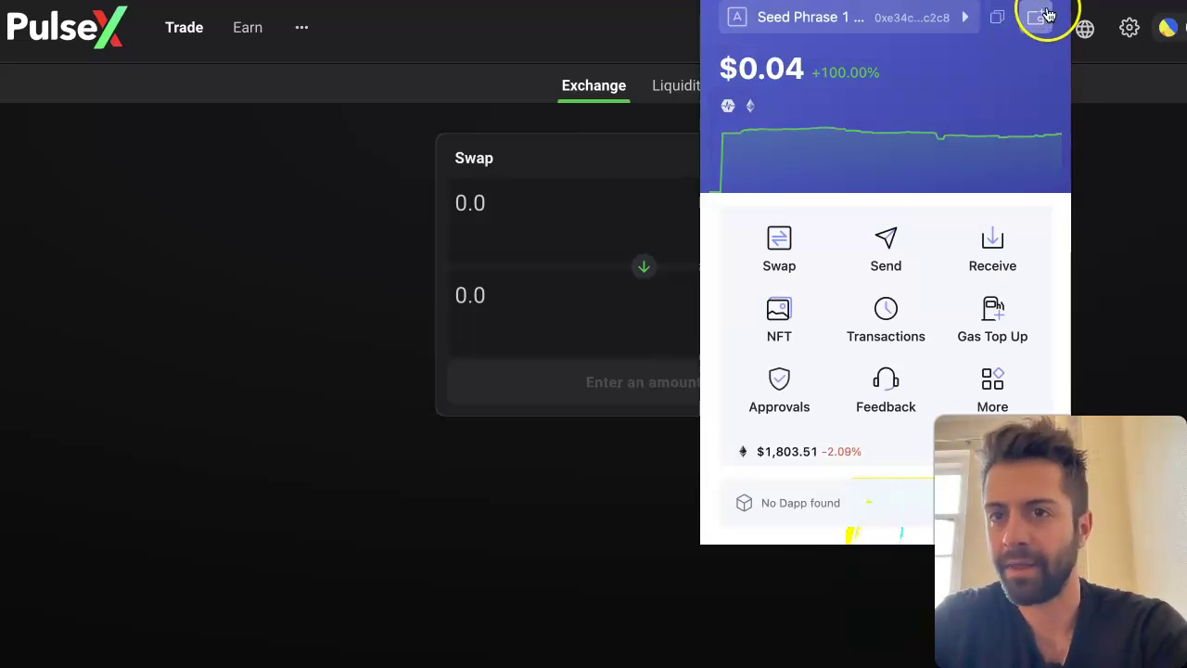
click(1039, 18)
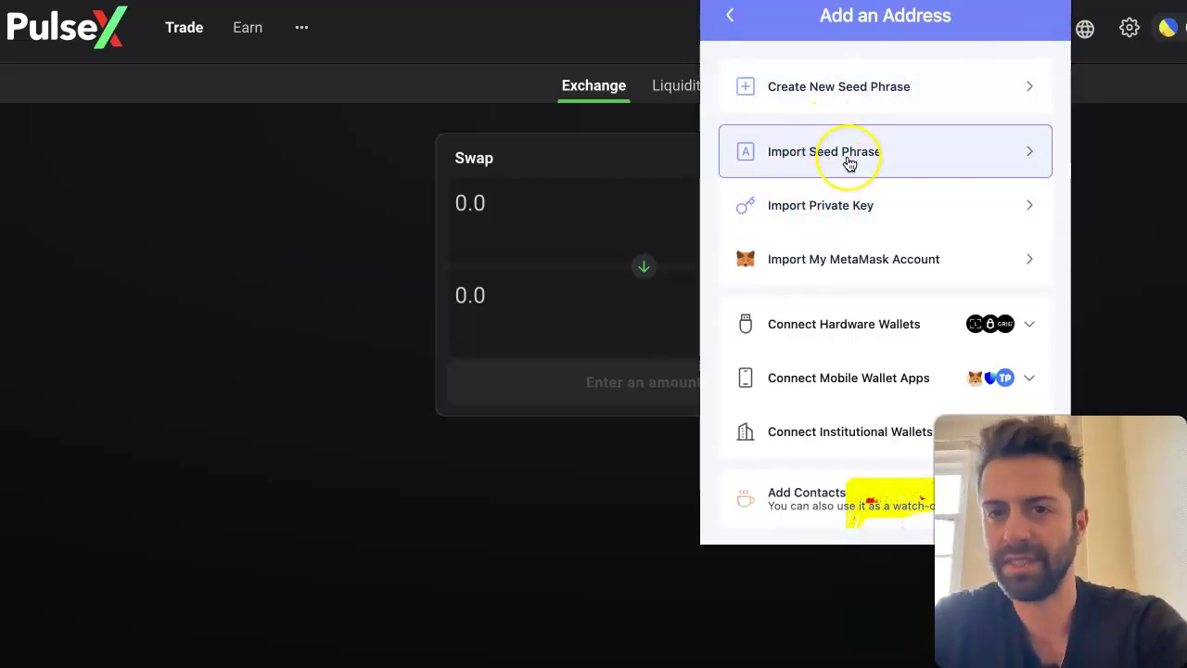
click(730, 14)
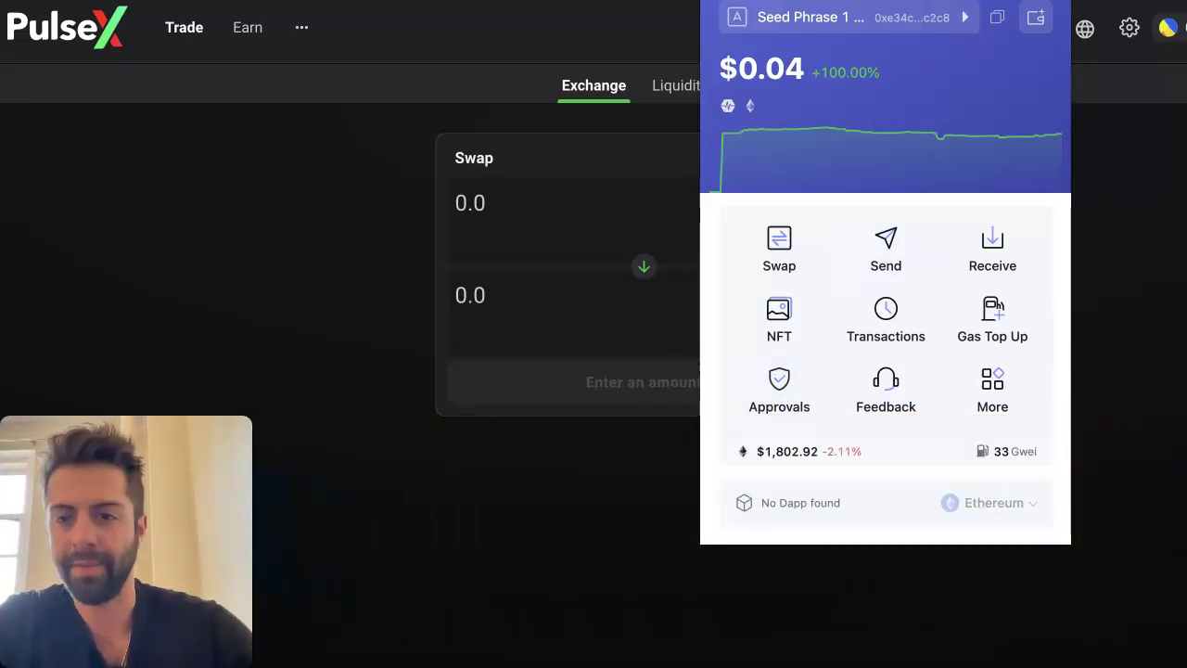
- Connect PulseX via the MetaMask option and flip the site to use Rabby instead of MetaMask
click(560, 363)
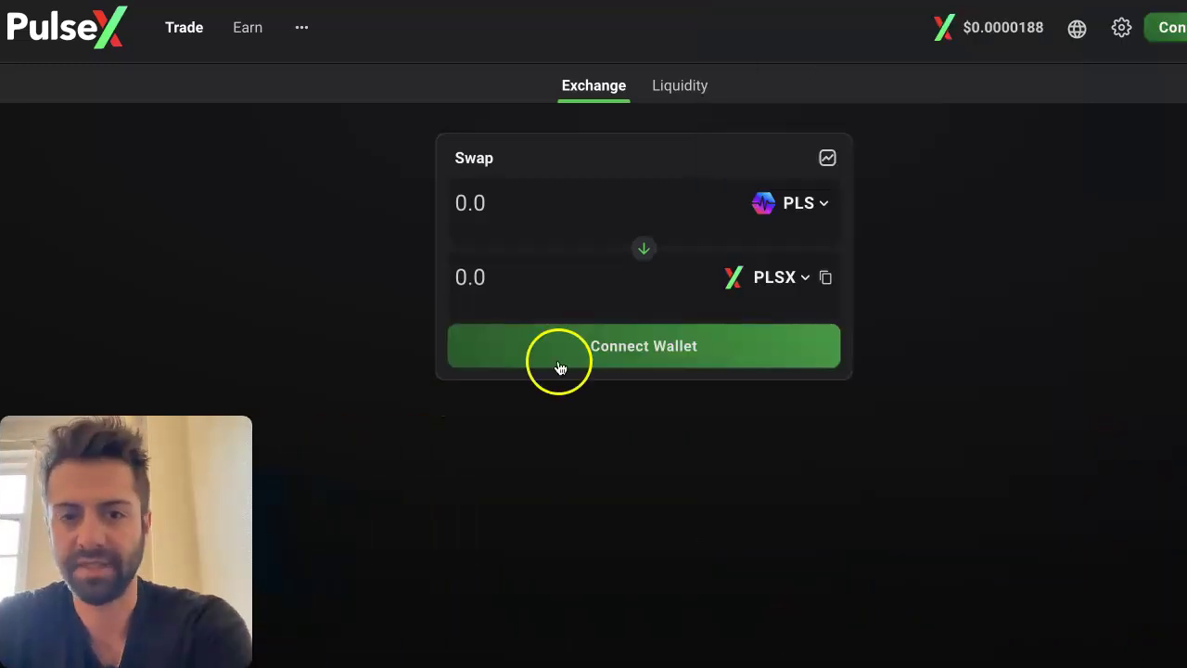
click(643, 346)
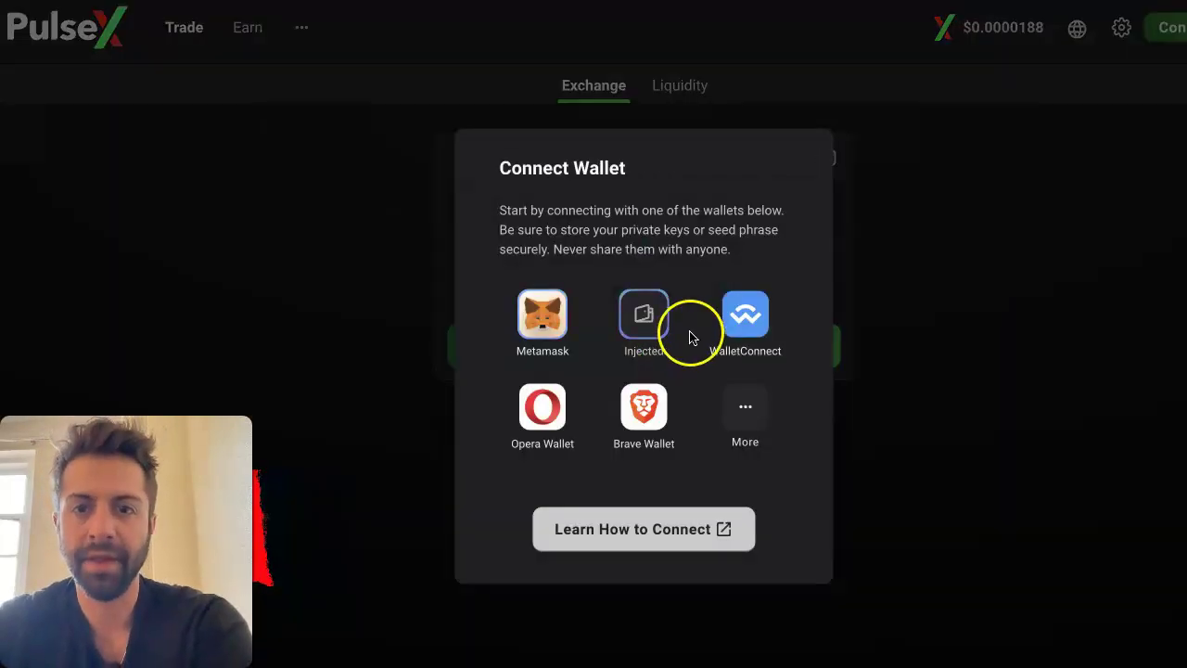
click(538, 312)
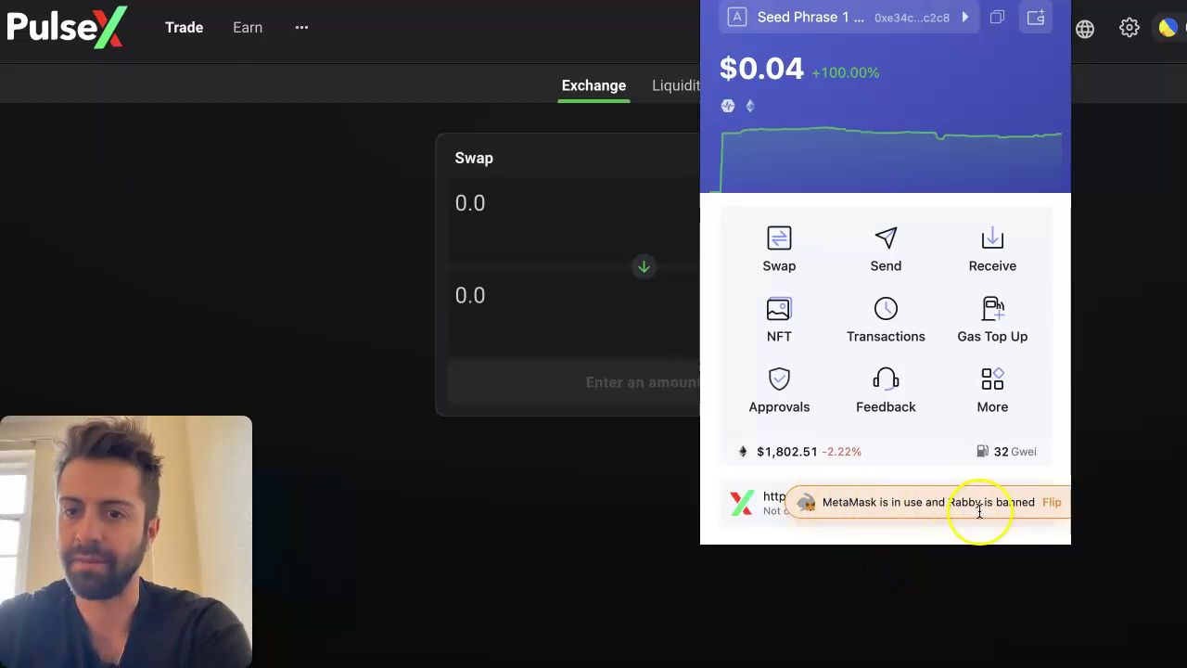
click(1058, 506)
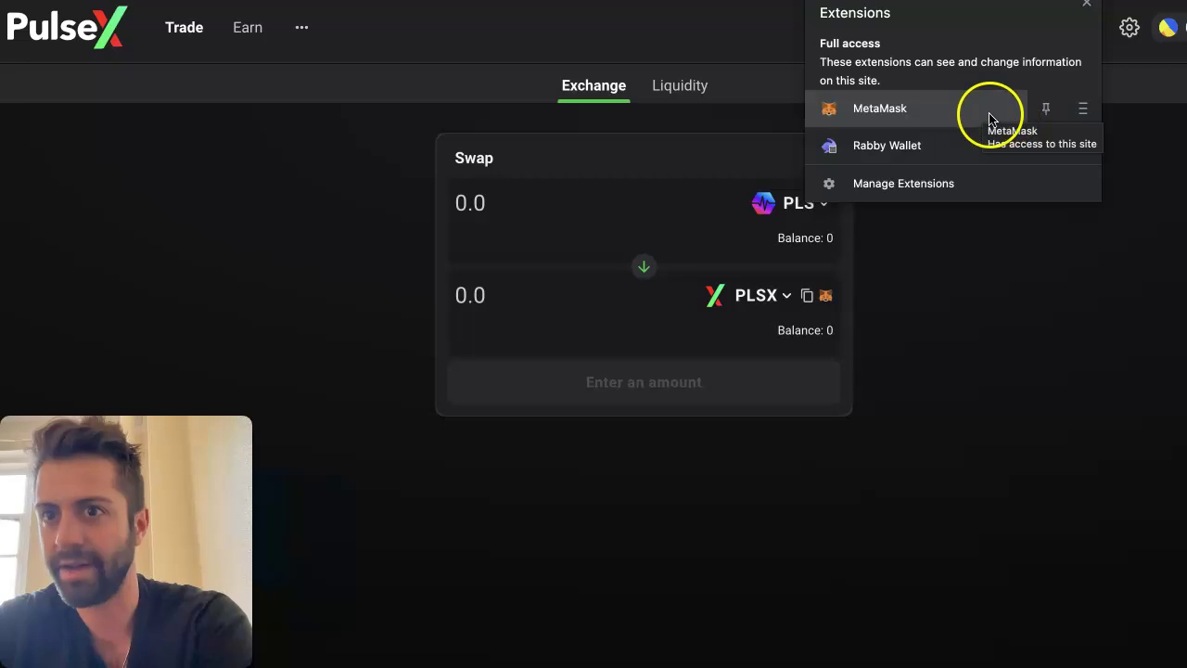
click(944, 147)
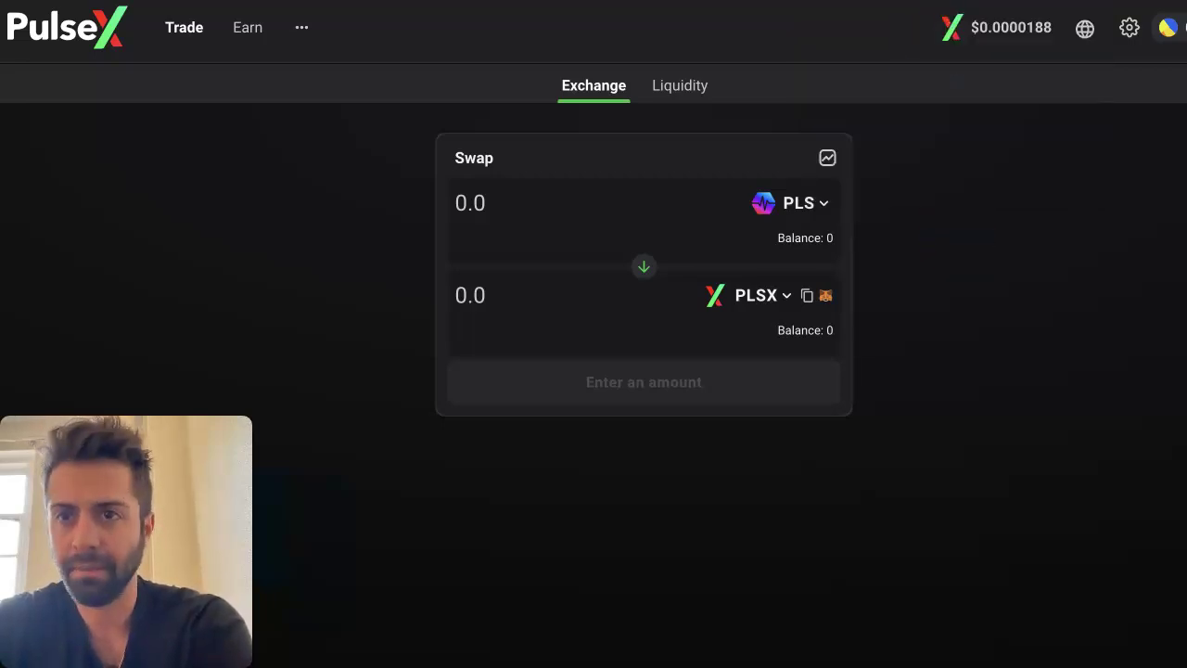
- Open the Rabby wallet popup and adjust its bottom site-connection bar
click(930, 148)
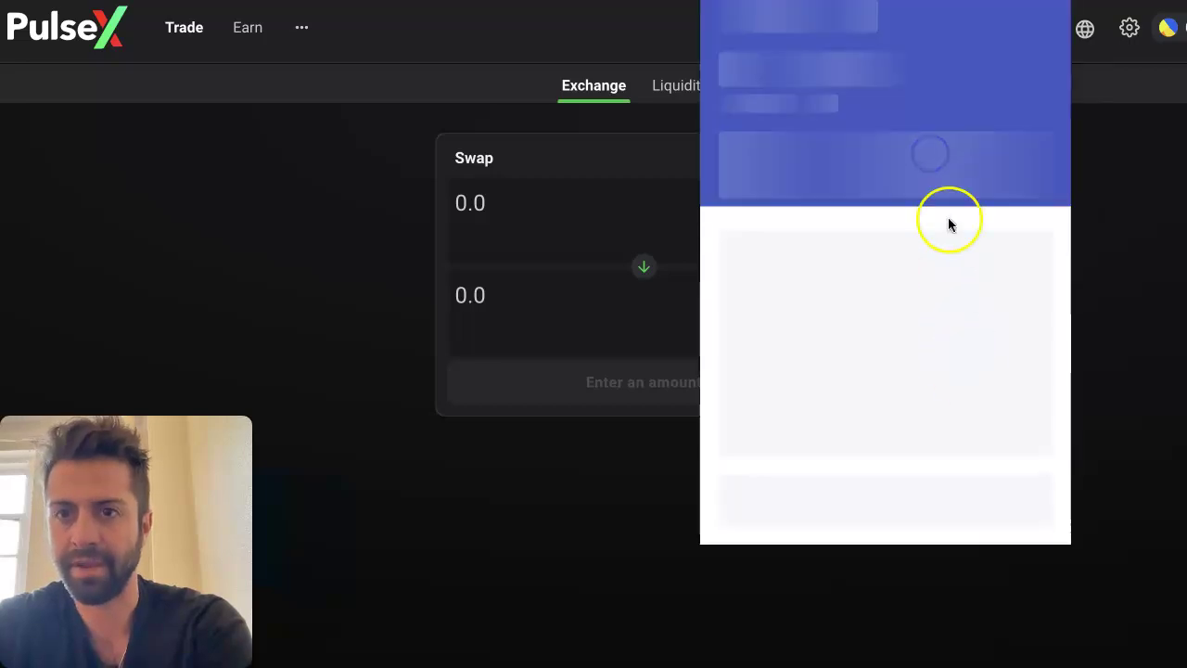
mouse_move(1054, 513)
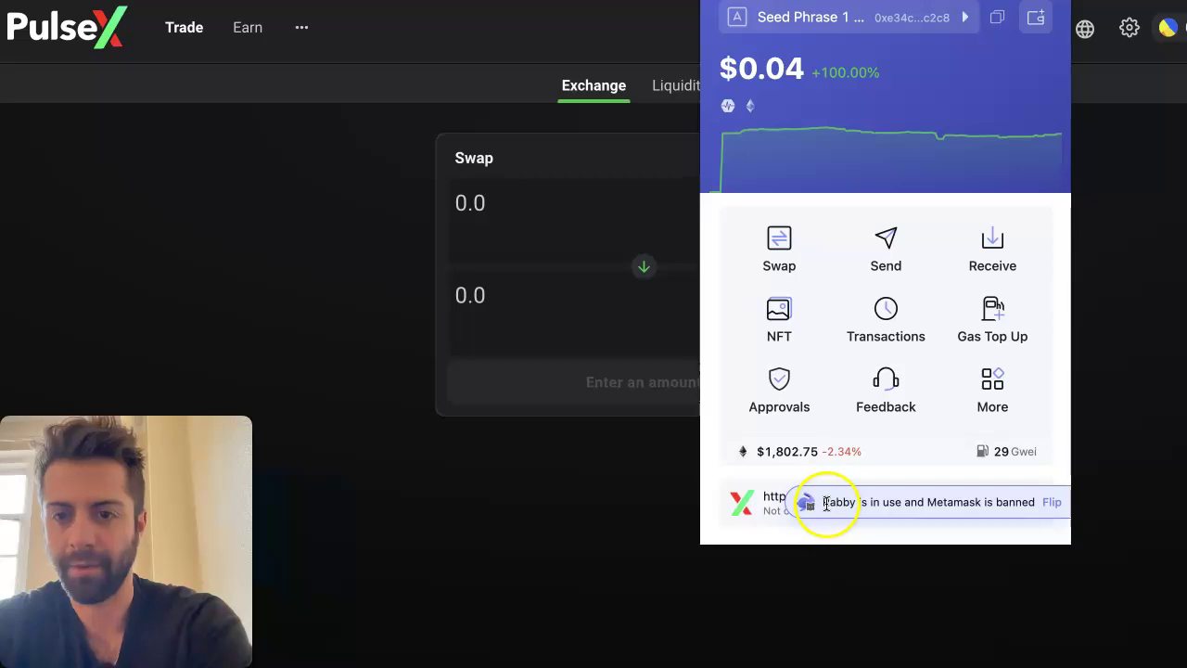
drag(824, 503, 903, 504)
click(975, 502)
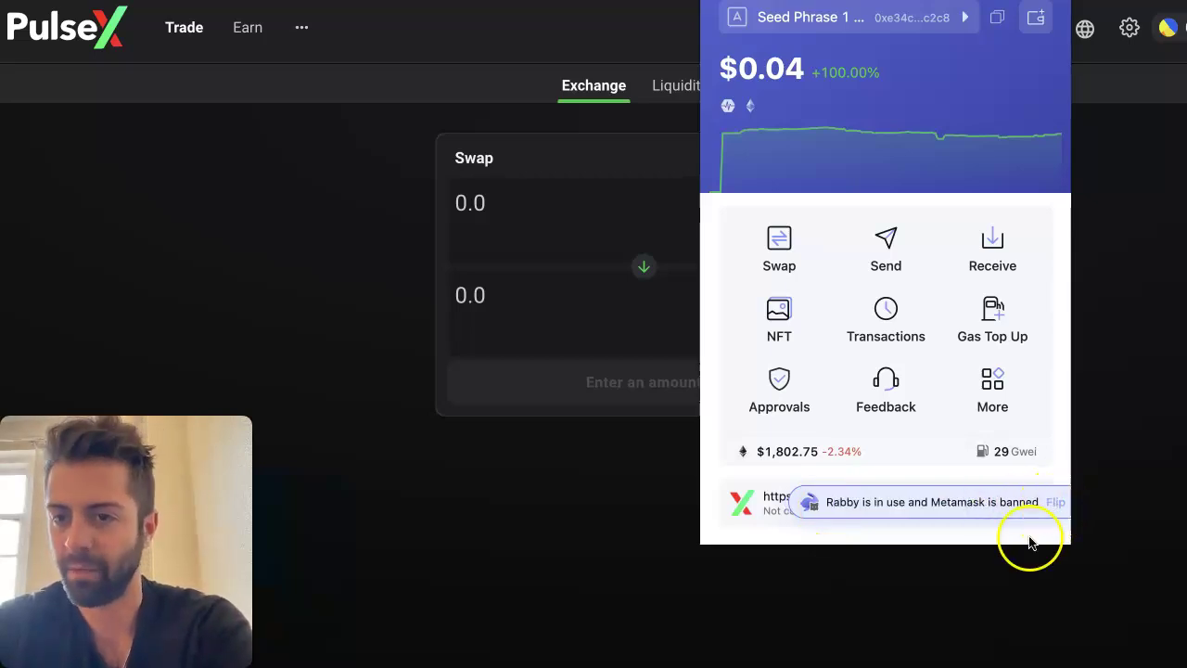
mouse_move(808, 504)
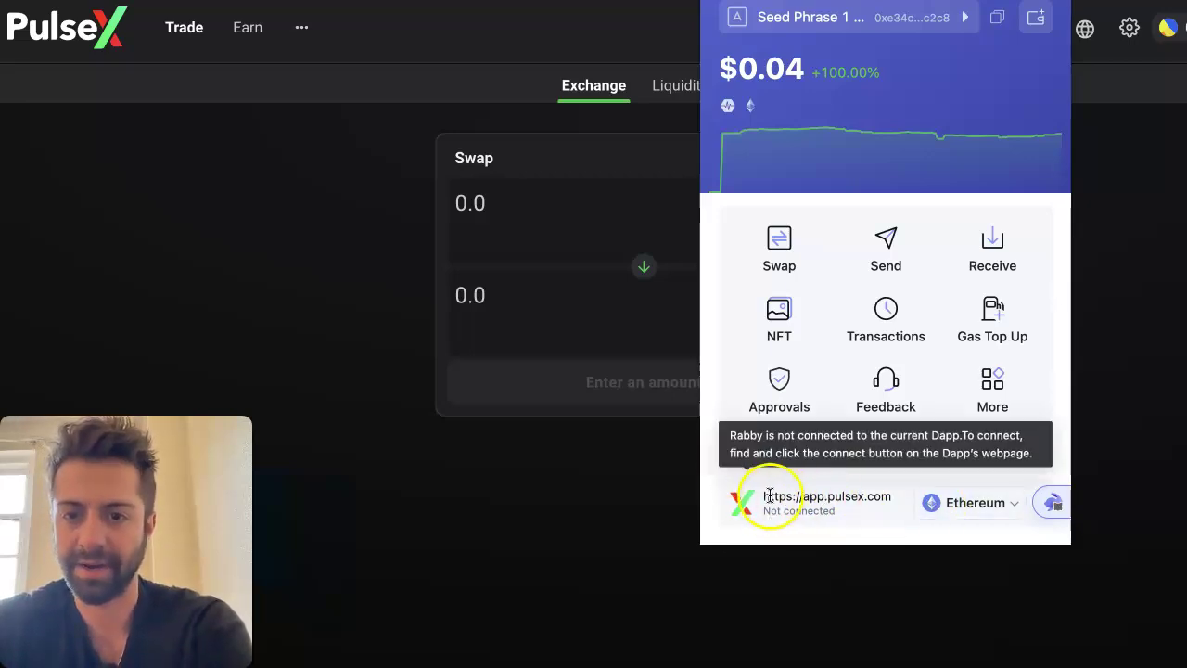
- Switch PulseX's network from Ethereum to Pulse by searching 'pul' in the chain list
click(967, 506)
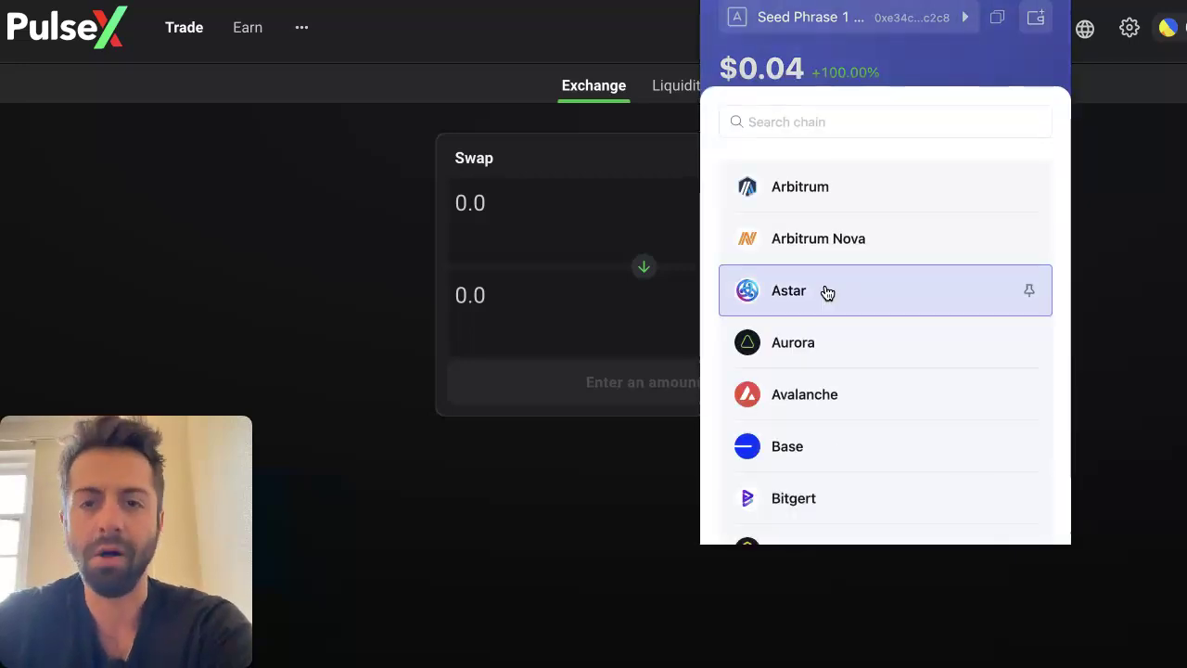
scroll(824, 291, down, 10)
scroll(827, 293, up, 8)
scroll(827, 293, up, 4)
click(785, 128)
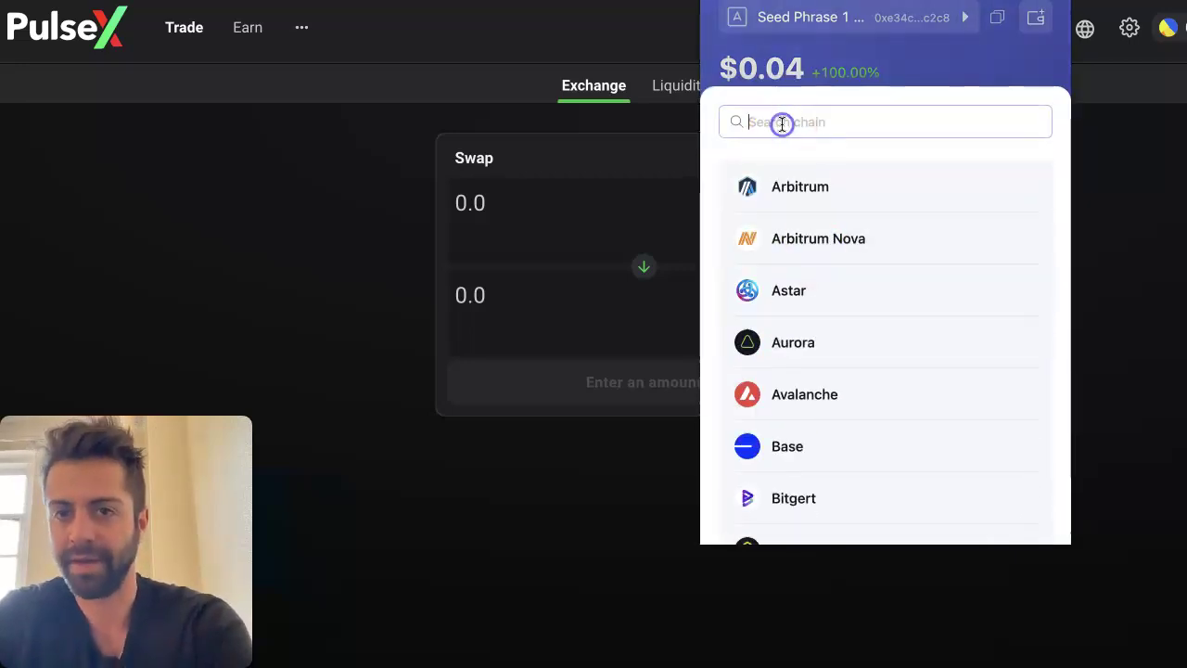
text(pulse)
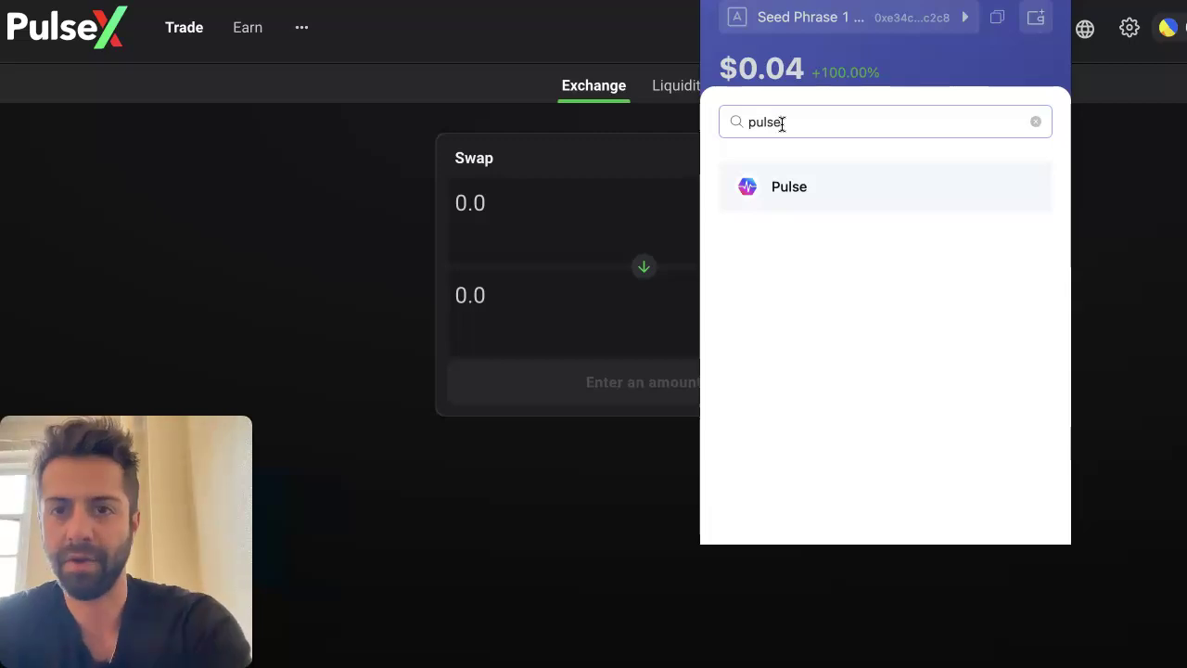
click(841, 199)
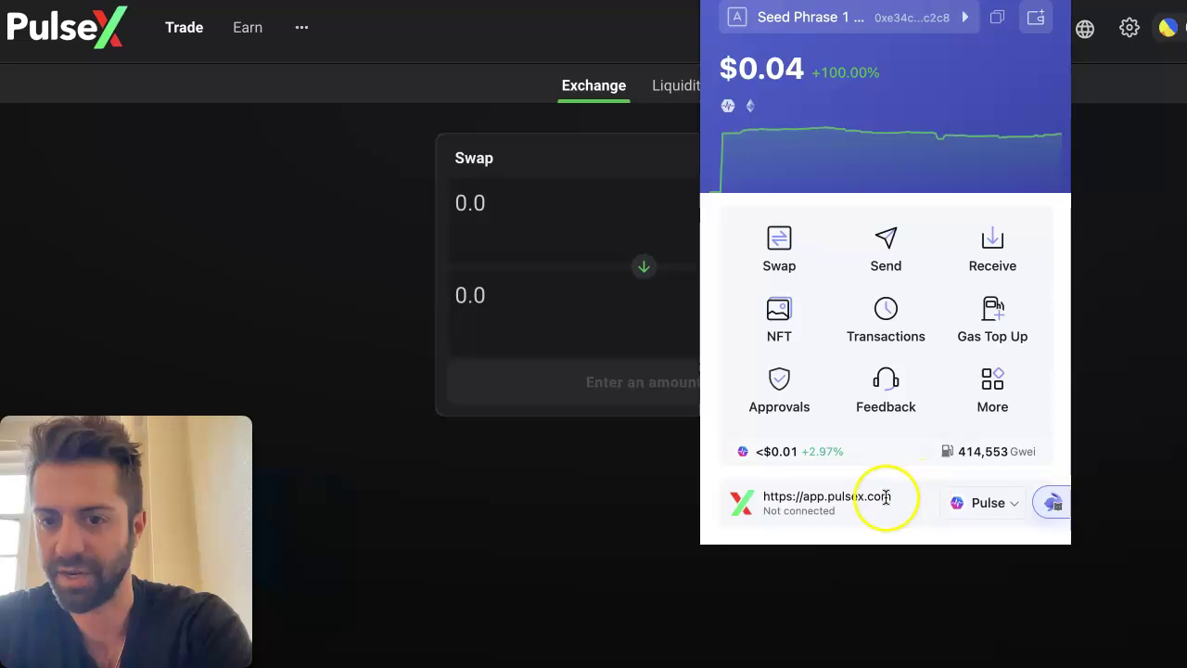
click(608, 358)
- Choose Rabby Wallet in PulseX's connection options and approve connecting it to the site
click(609, 358)
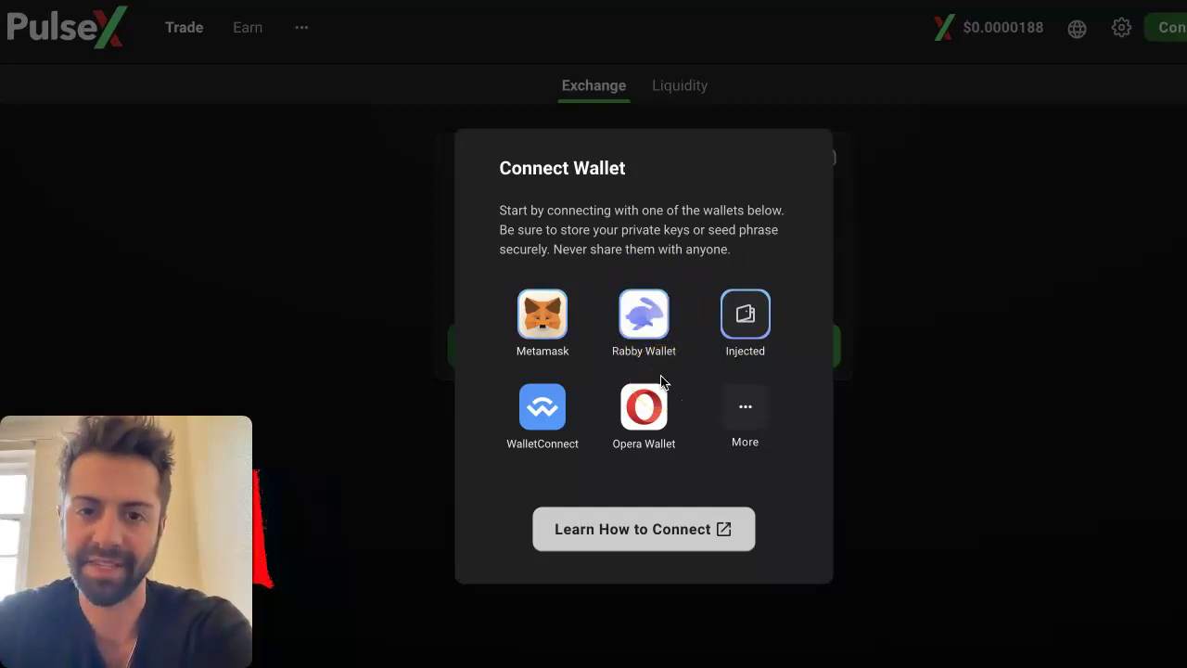
click(653, 329)
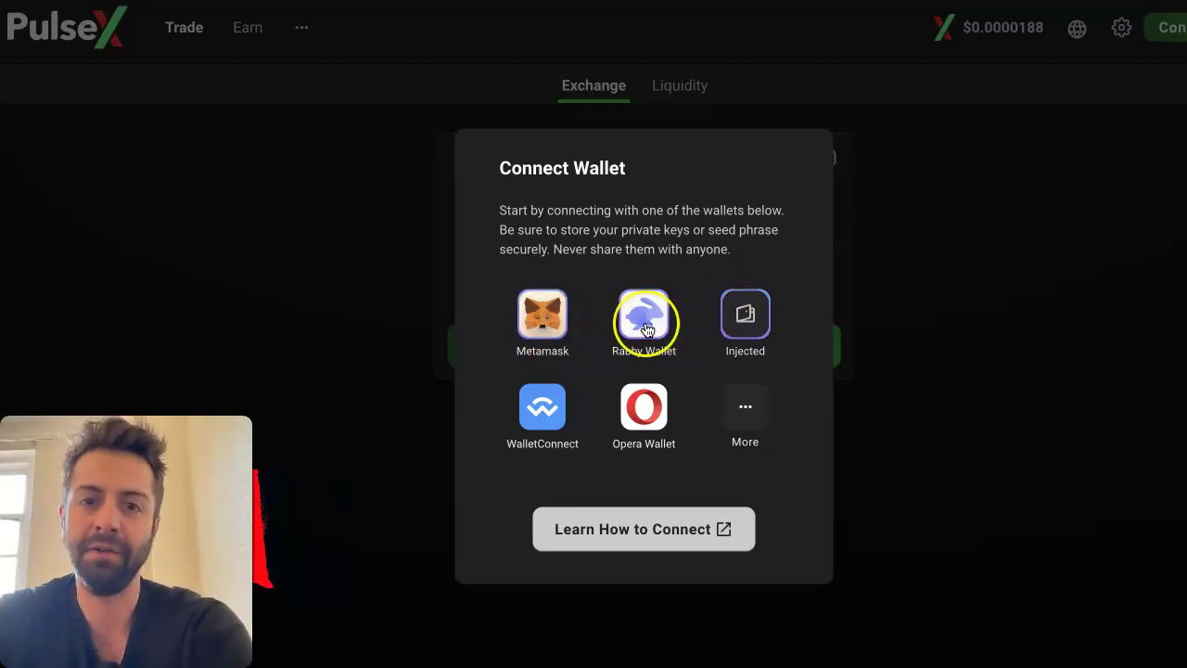
click(630, 331)
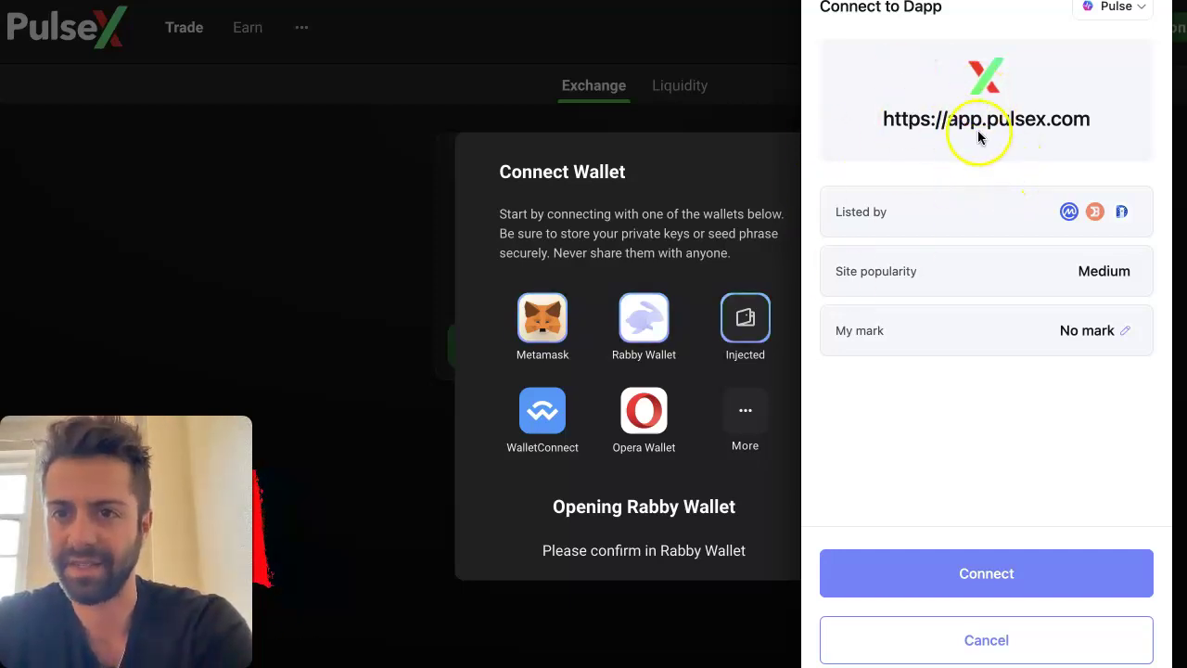
click(989, 573)
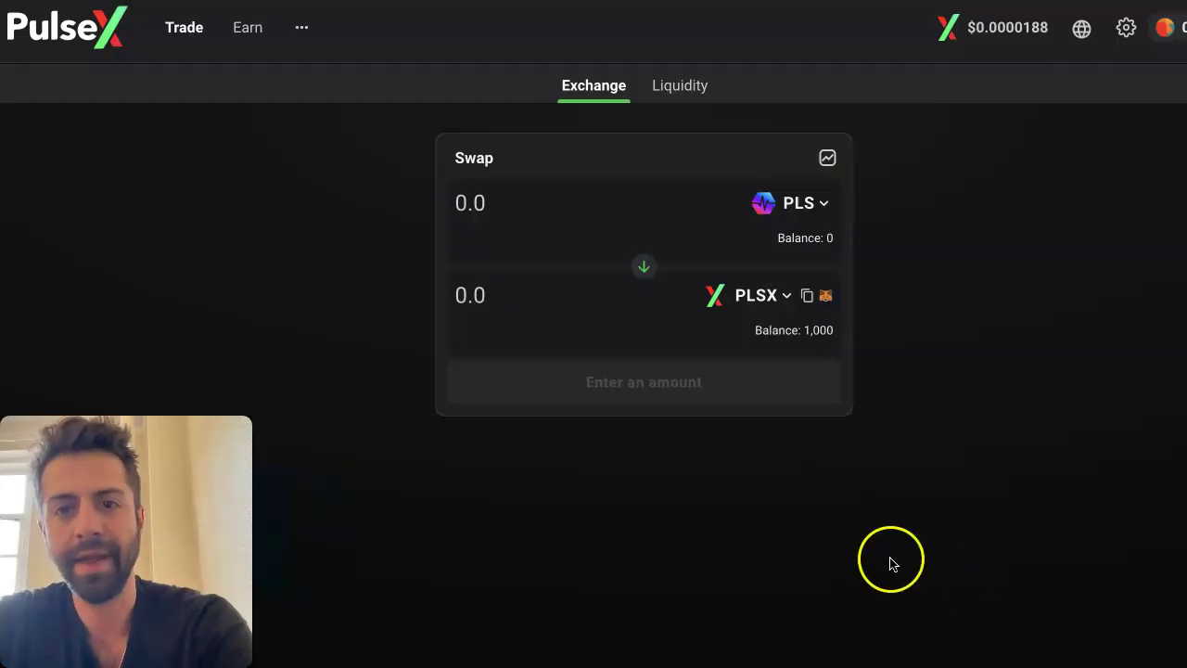
- Check the wallet extension popup, then close it and bring up the extensions list
click(986, 117)
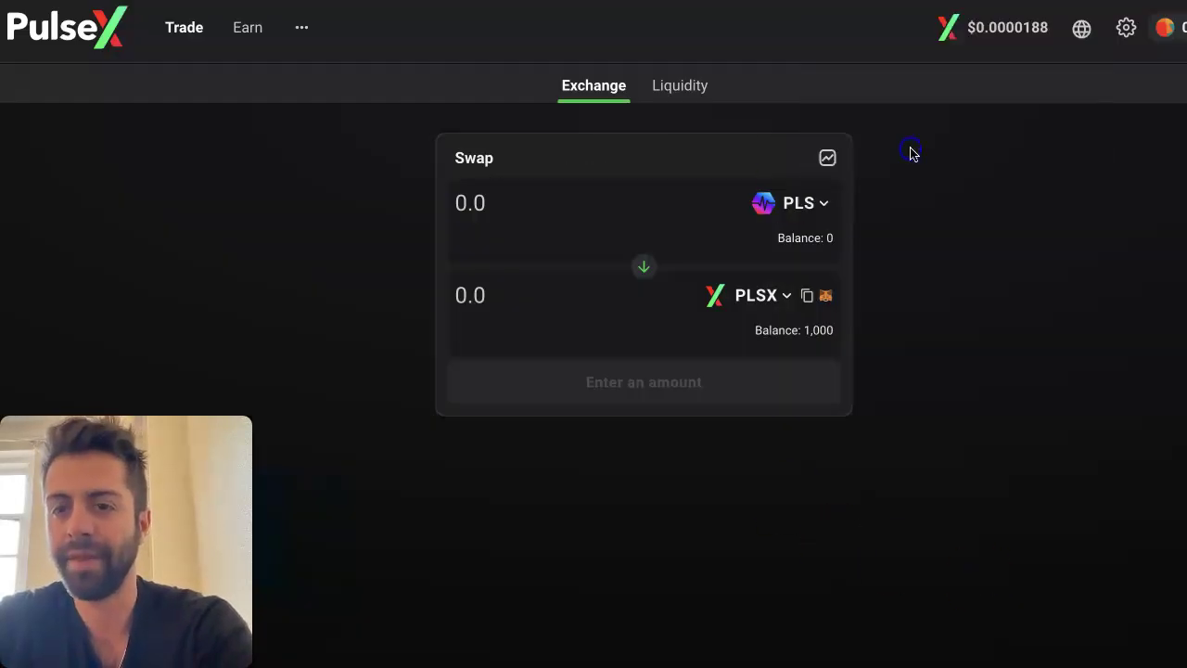
mouse_move(1020, 509)
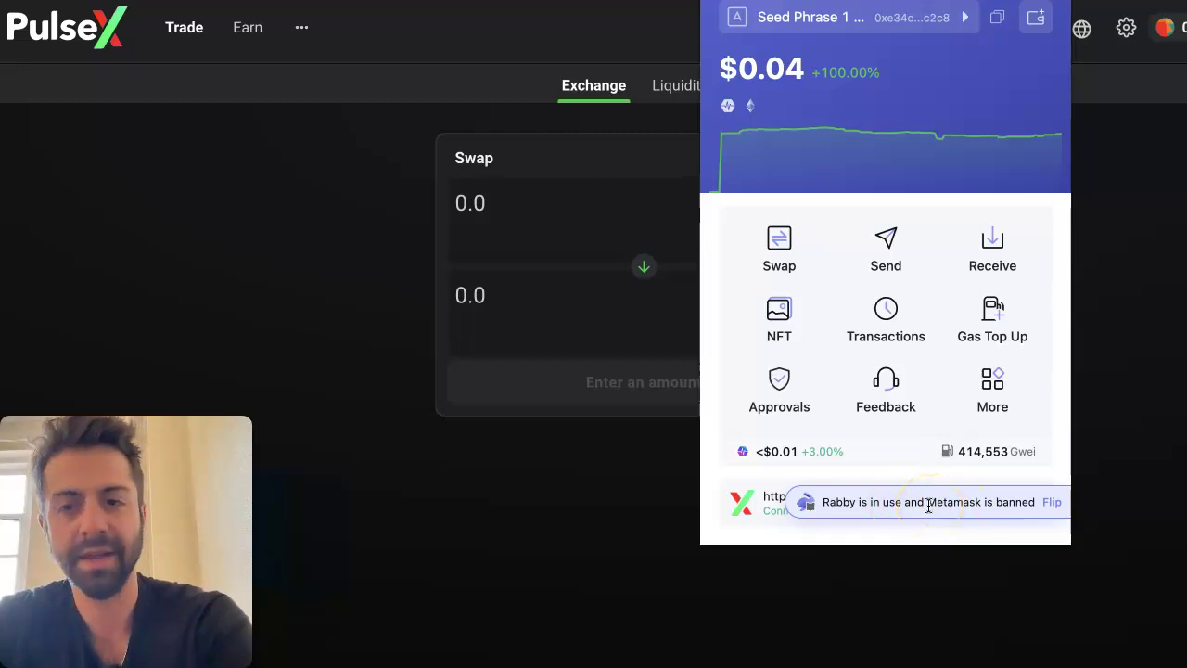
click(1083, 39)
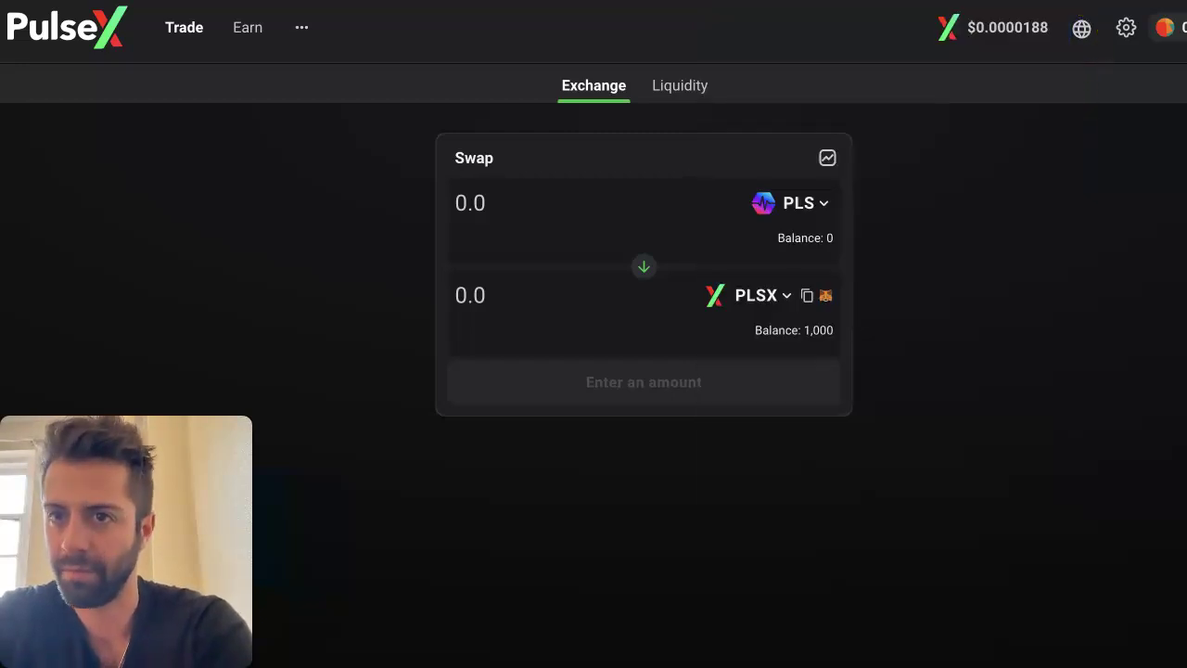
click(1085, 9)
- View MetaMask's extension options without removing it, then open Rabby Wallet for app.pulsex.com on Pulse
click(1082, 108)
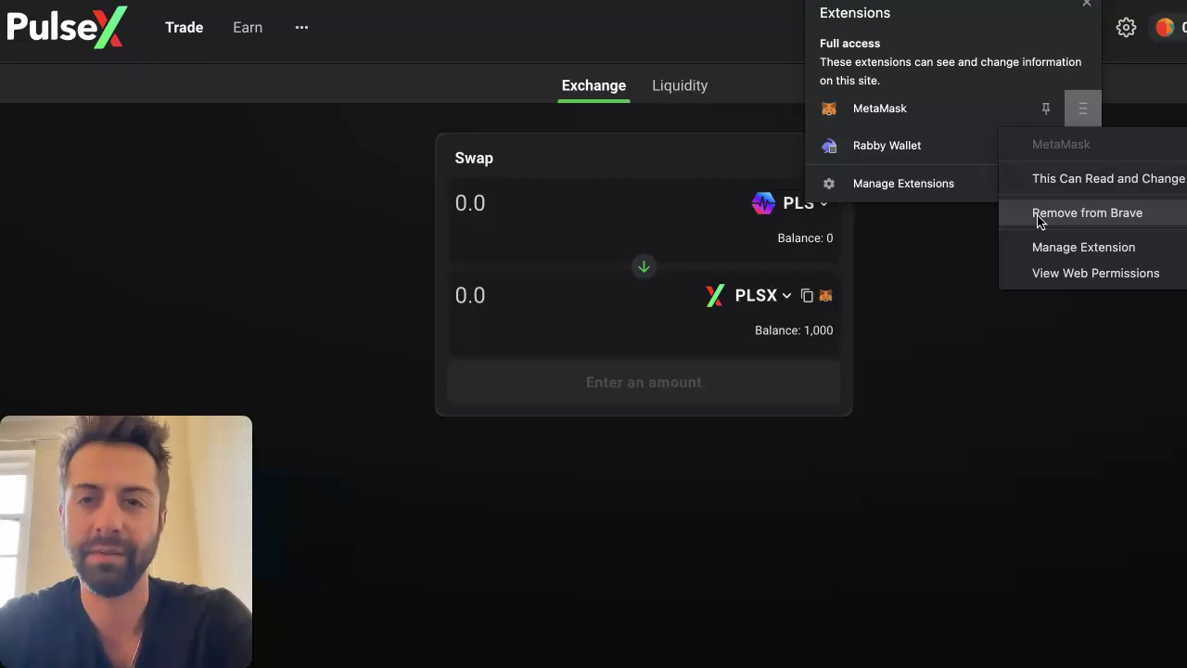
click(900, 113)
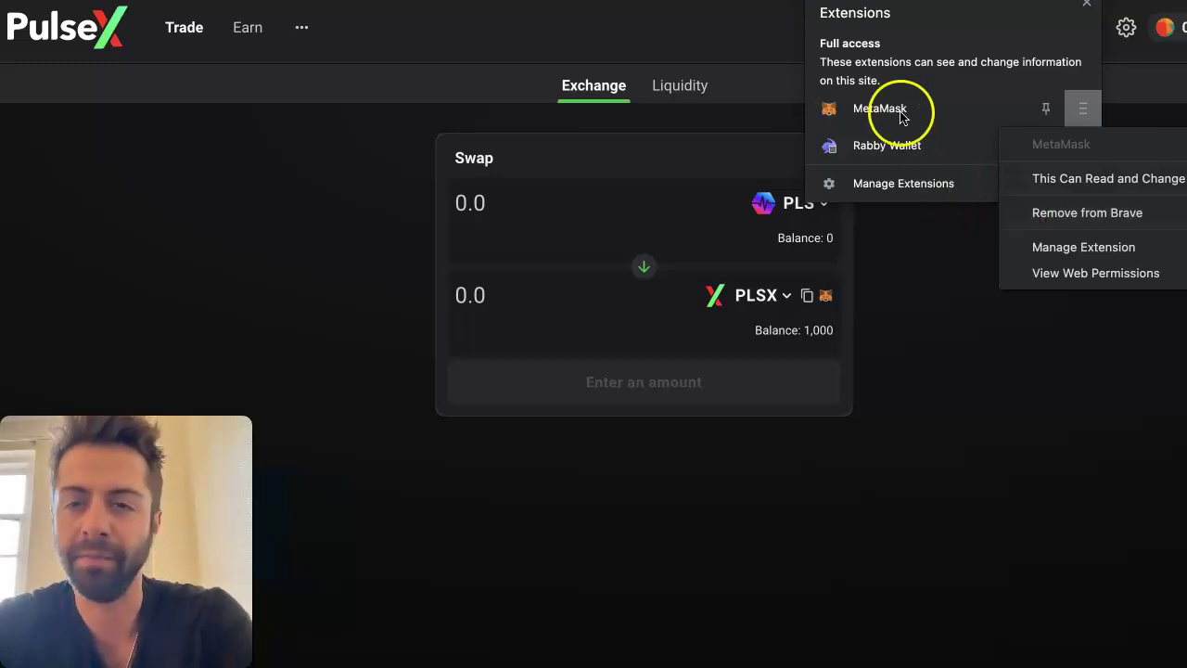
click(922, 148)
click(918, 150)
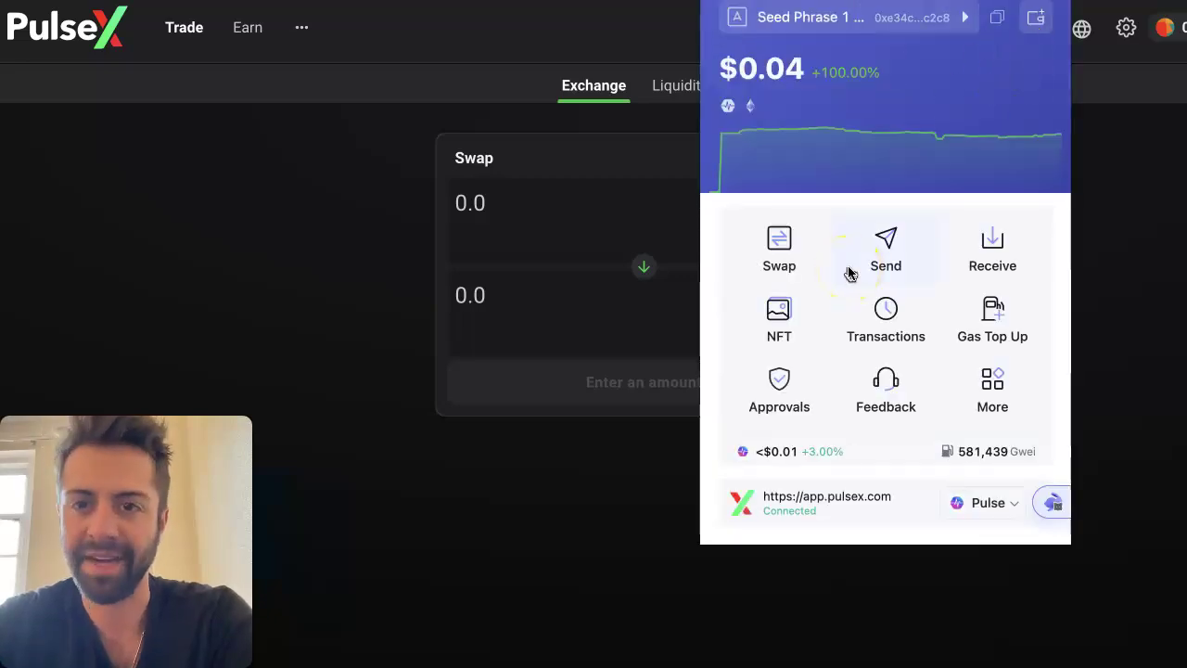
- Toggle the token list between Pulse (1,000 PLSX) and Ethereum (2 HEX), then start a new tab
click(804, 256)
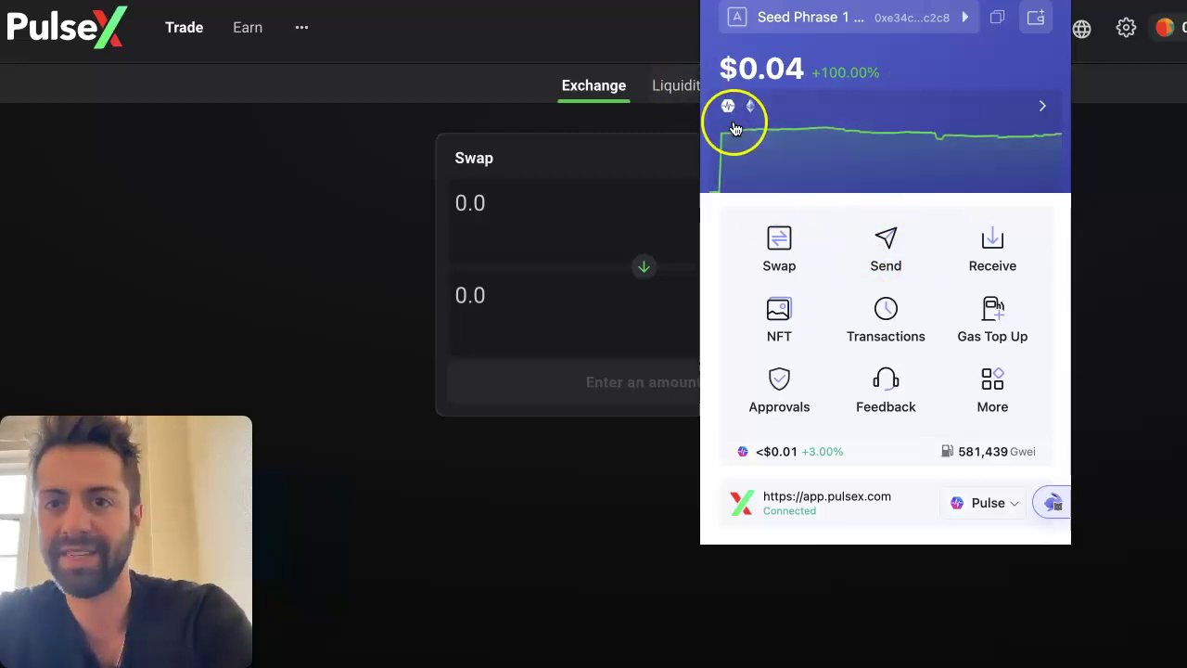
click(814, 111)
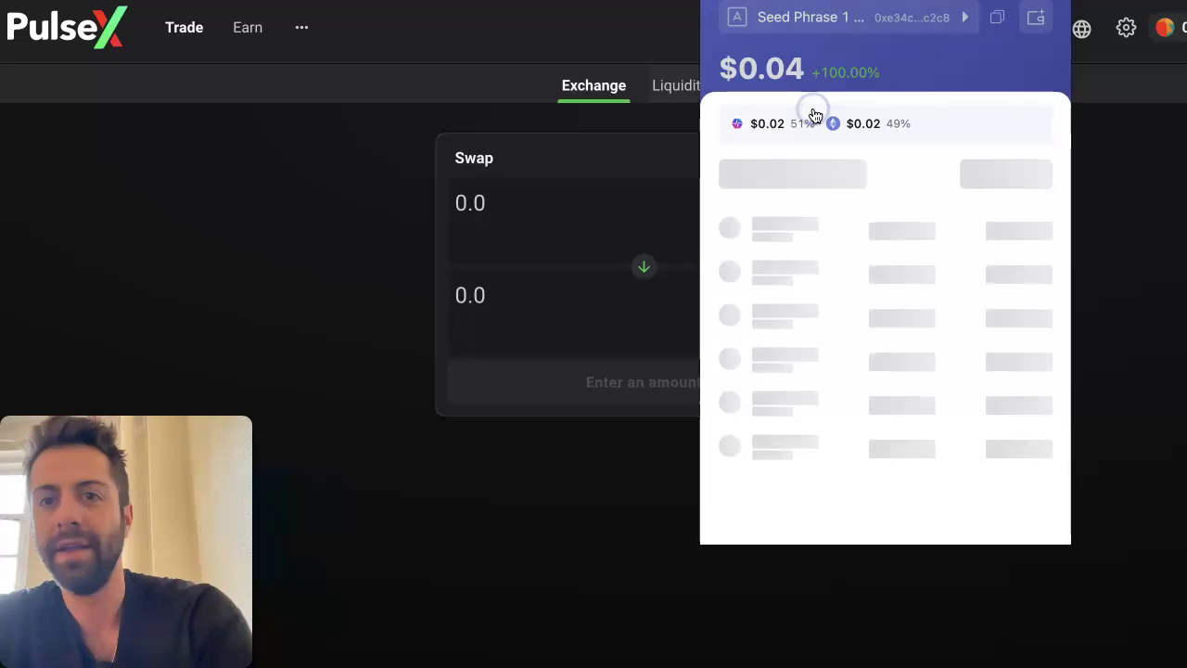
click(793, 122)
click(842, 122)
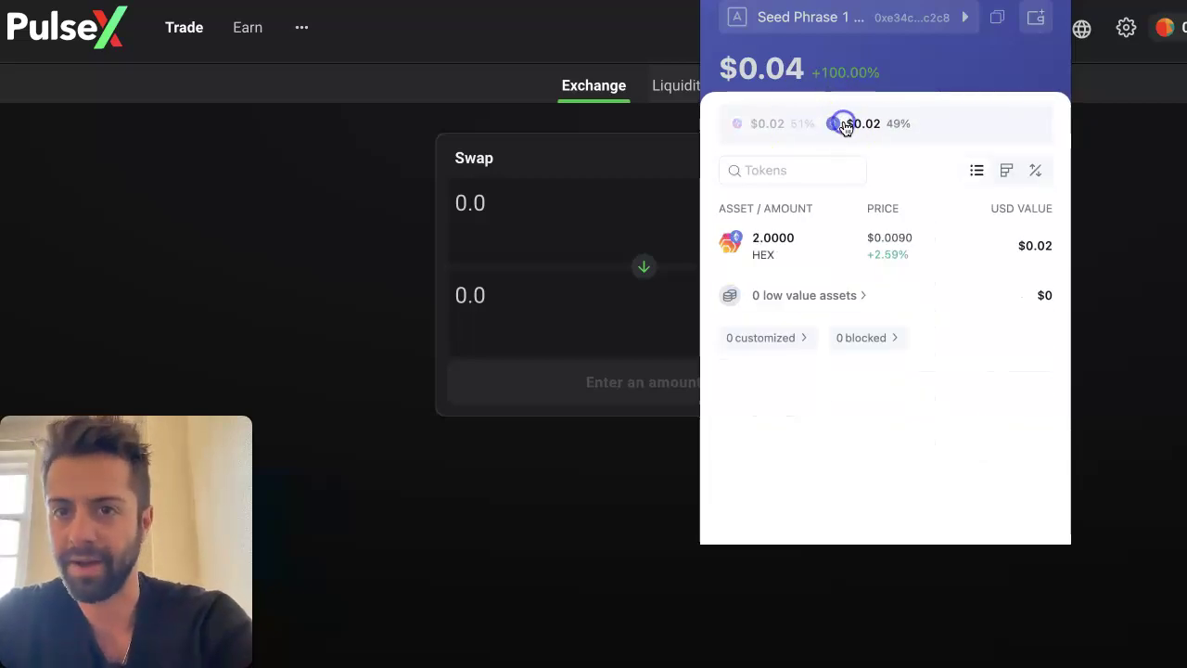
click(768, 125)
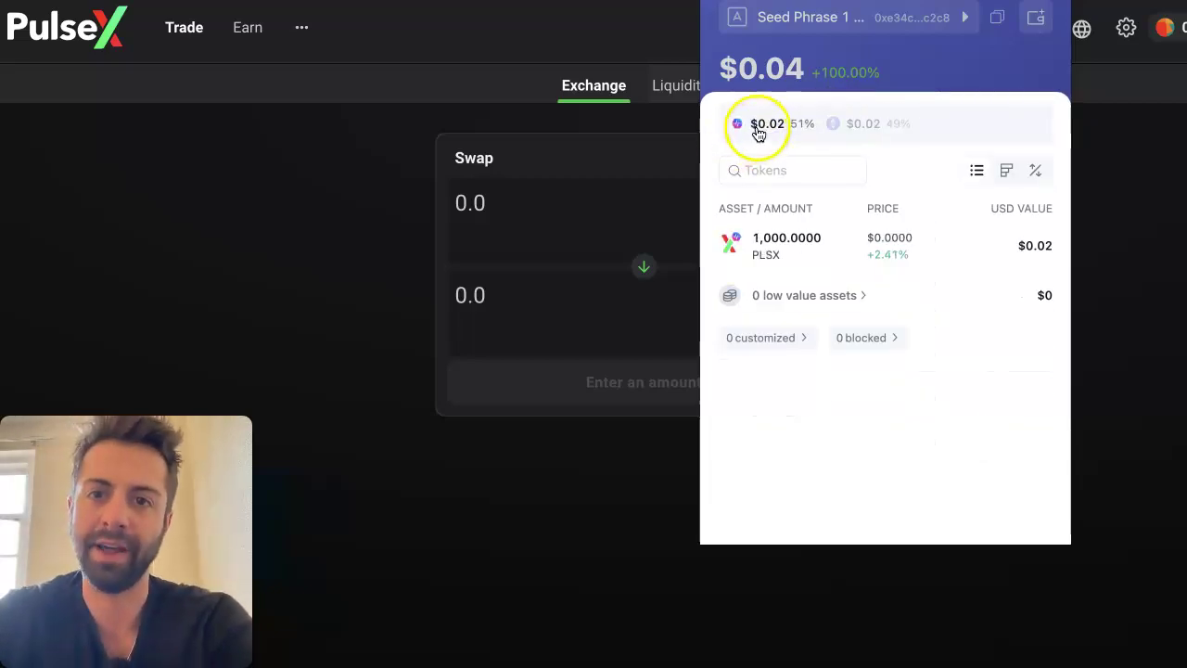
click(842, 127)
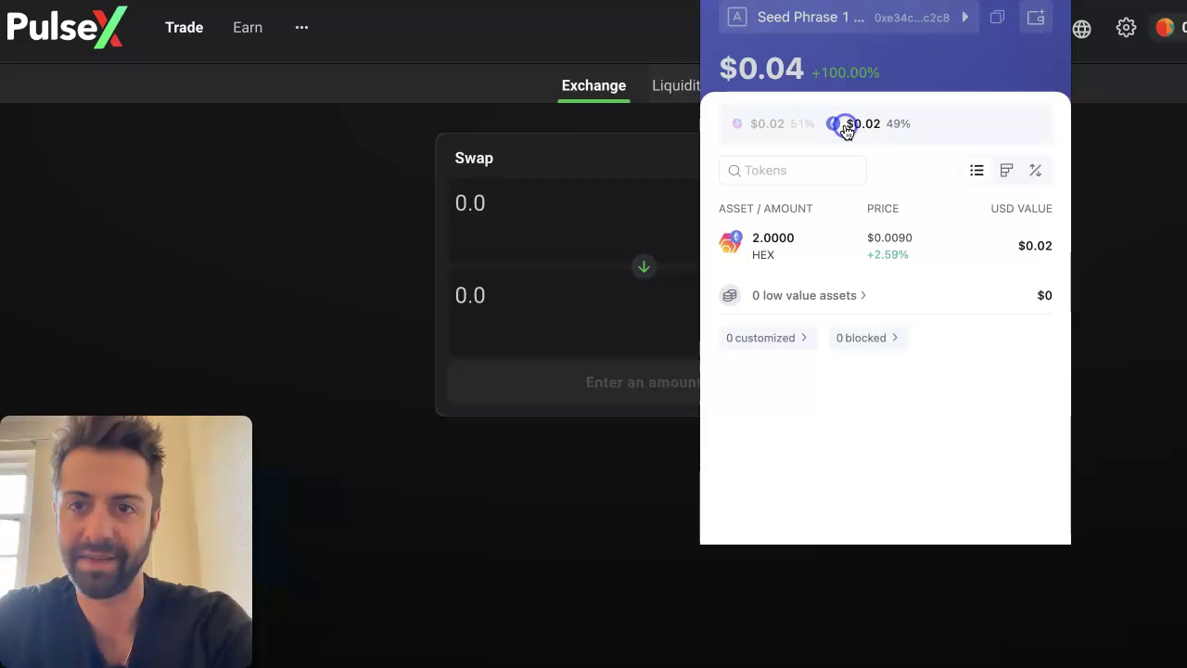
click(767, 124)
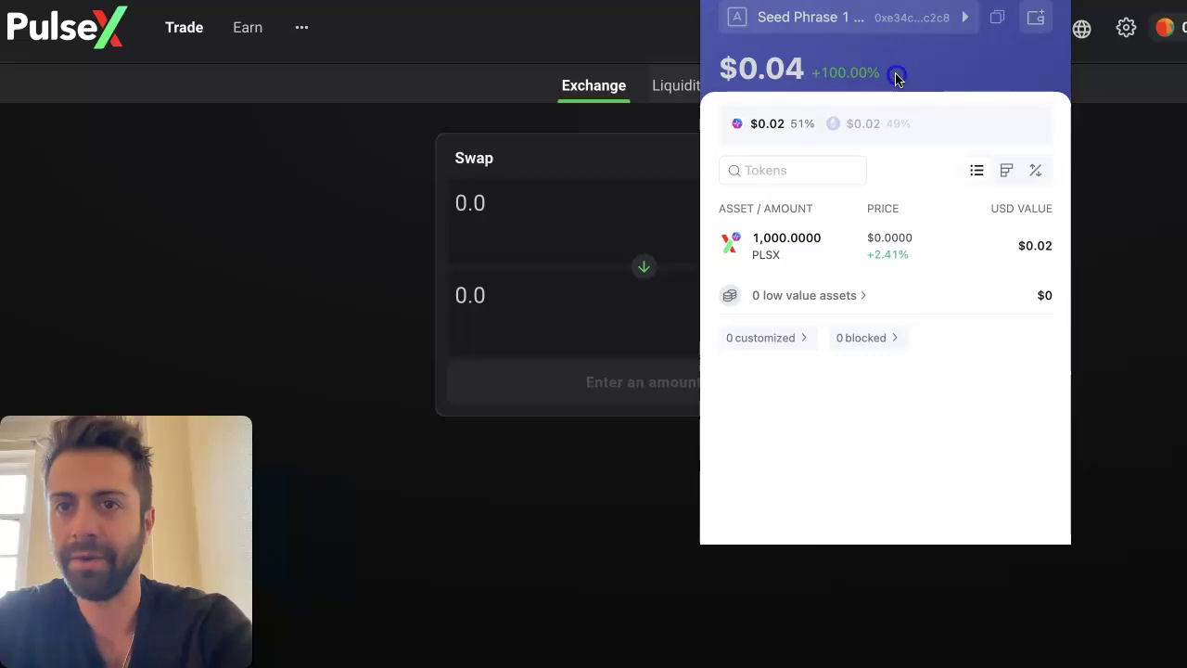
key(ctrl+t)
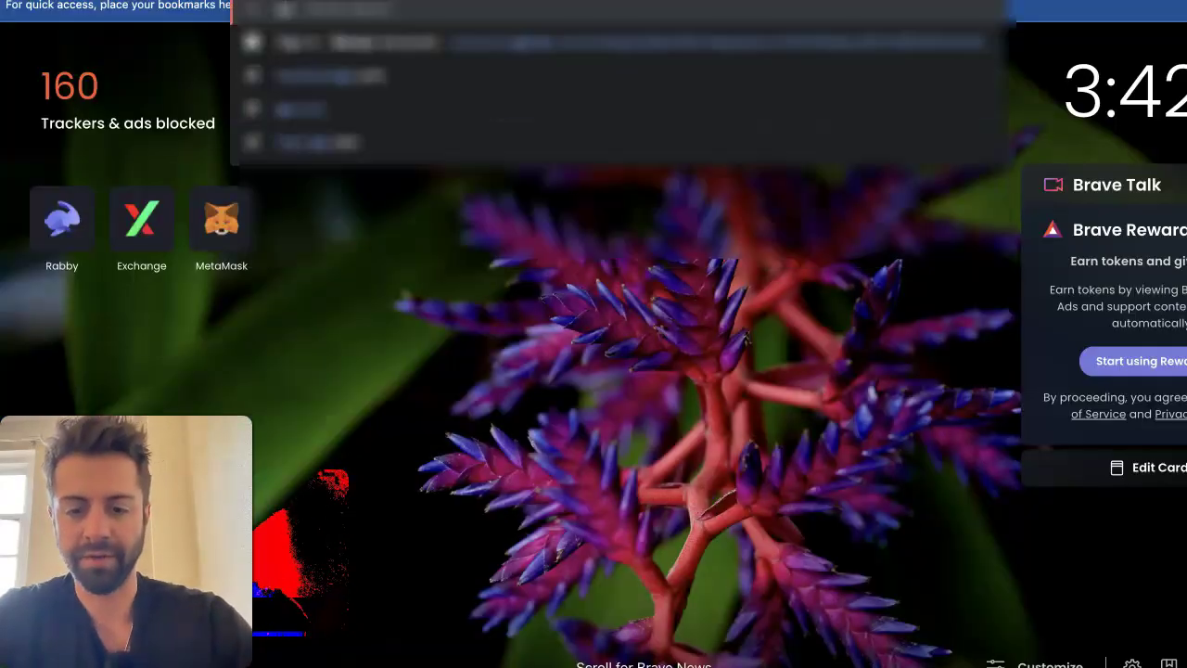
- Load go.hex.com and approve the Rabby connection so 2.000 HEX not staked appears
text(go.hex.)
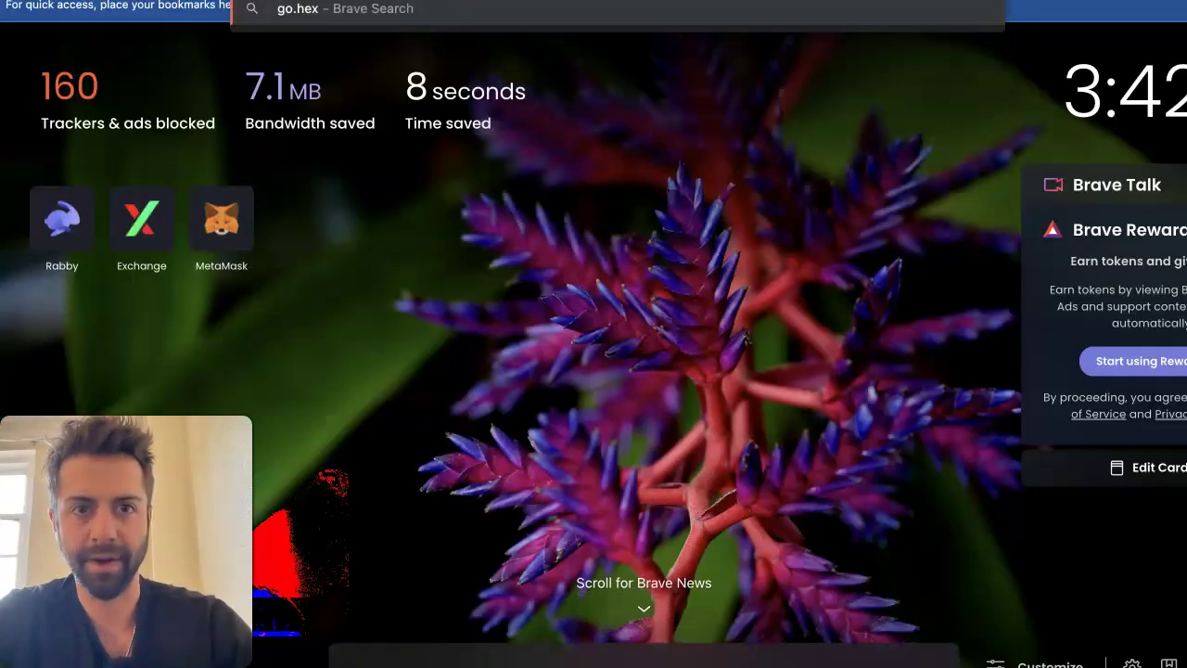
text(c)
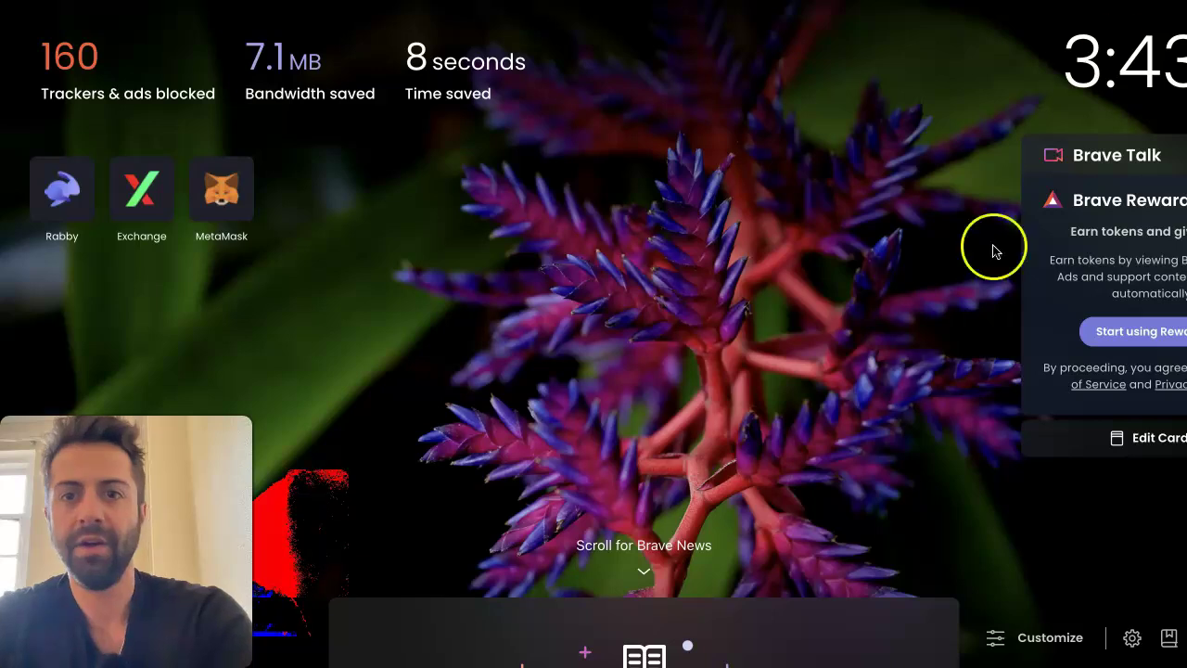
key(Return)
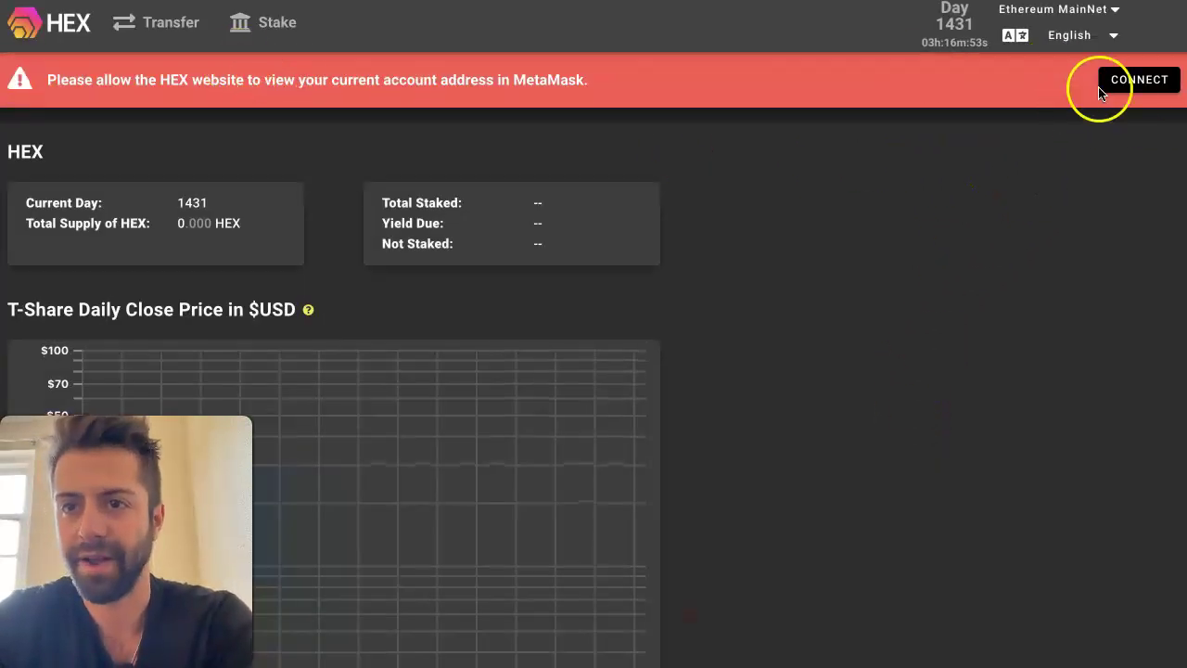
click(1135, 81)
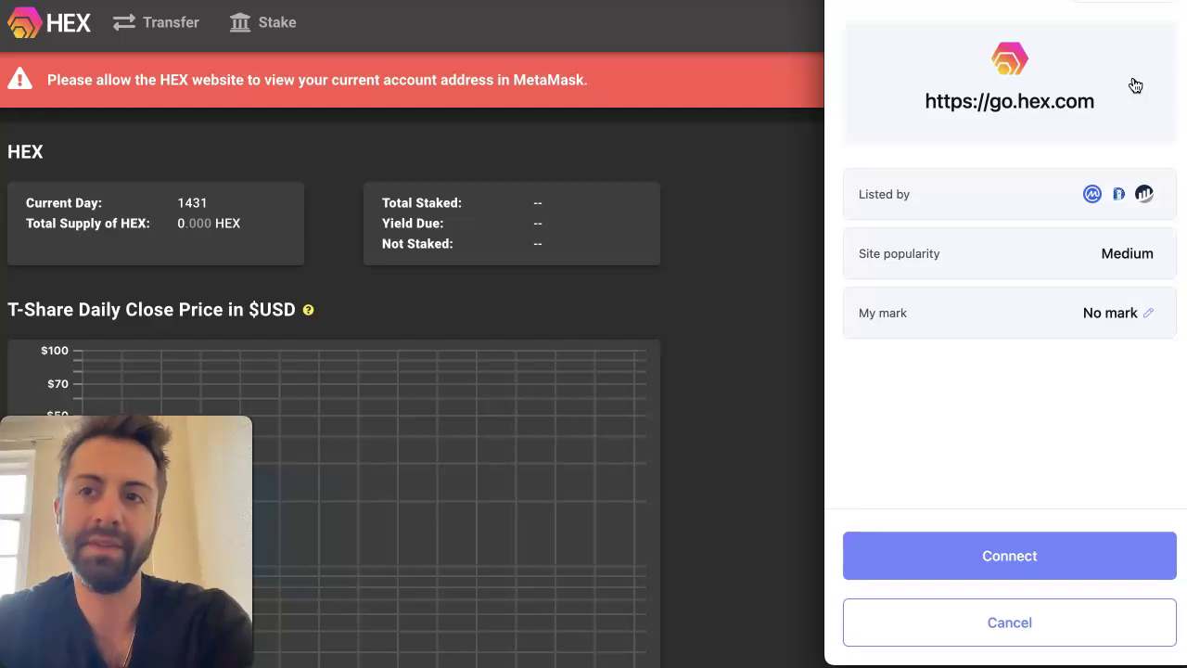
click(954, 560)
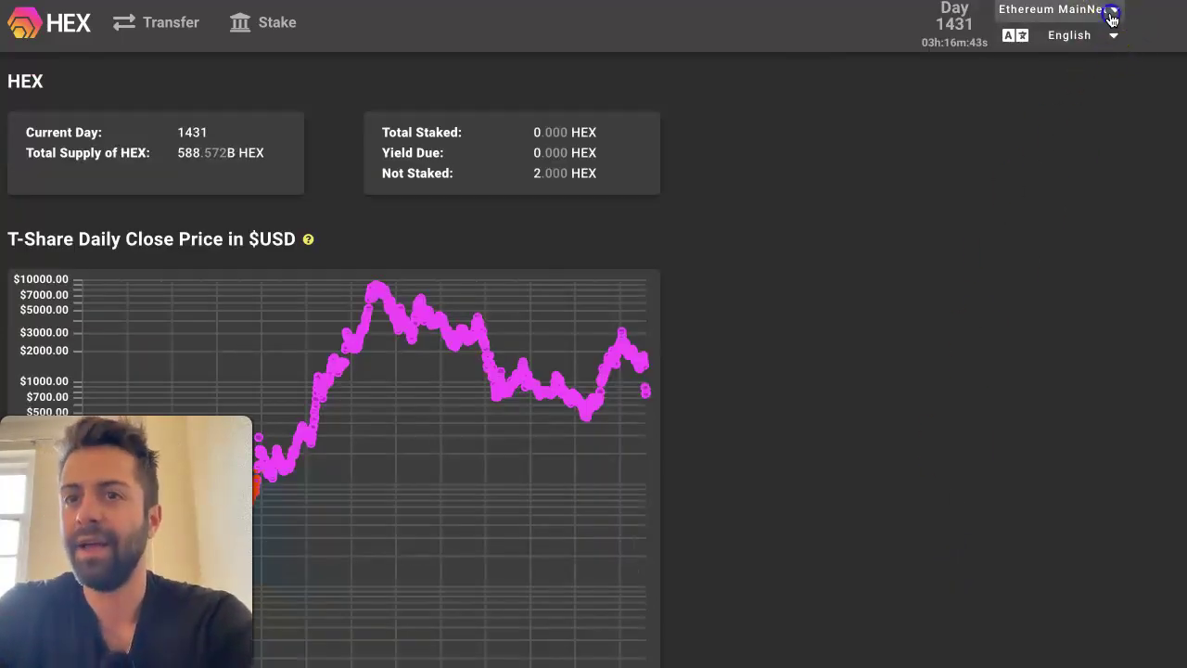
- Switch HEX to PulseChain TestNet V4 and turn on testnet support in Rabby's settings
click(1112, 10)
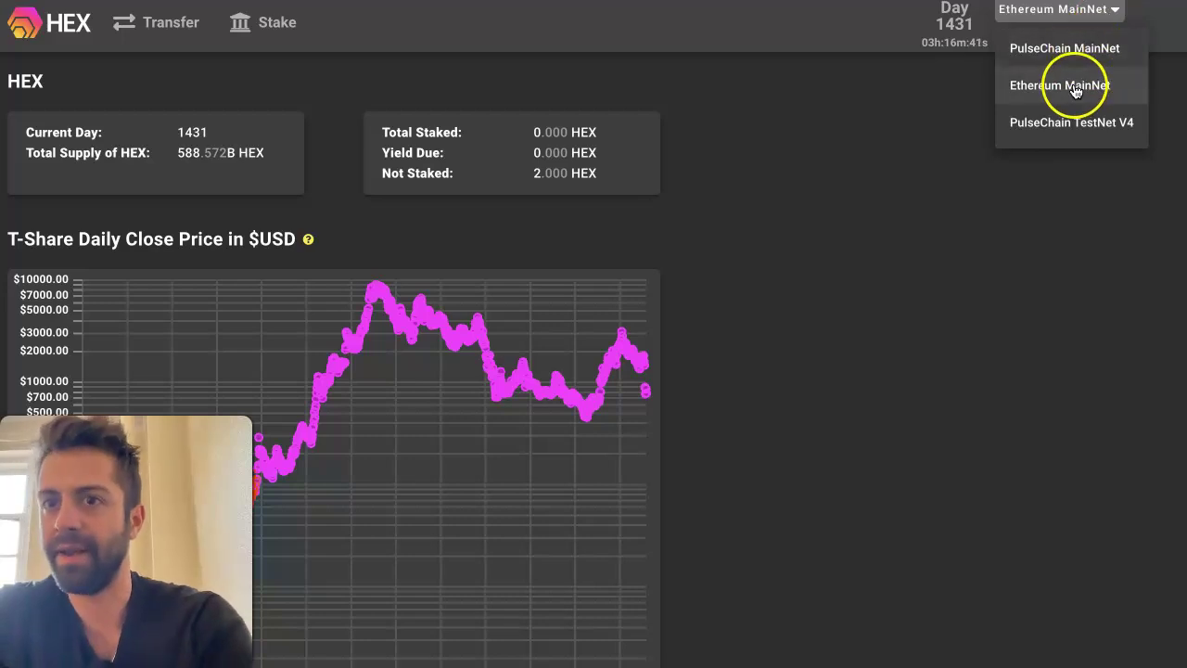
click(1066, 129)
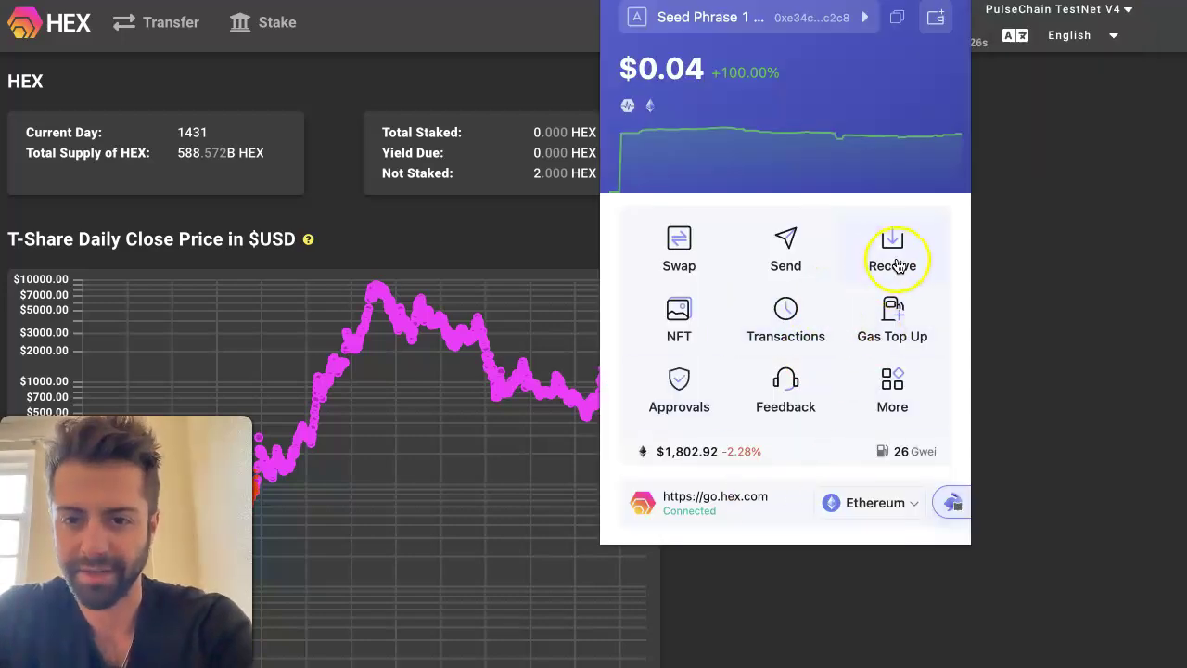
click(903, 399)
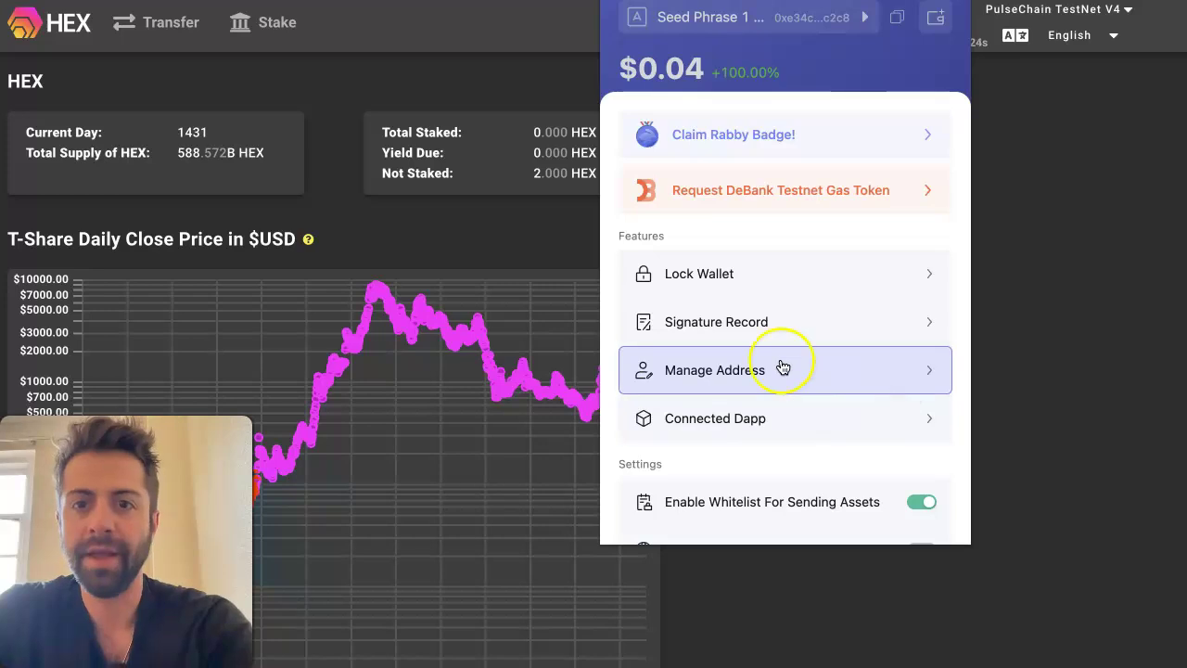
scroll(785, 367, down, 5)
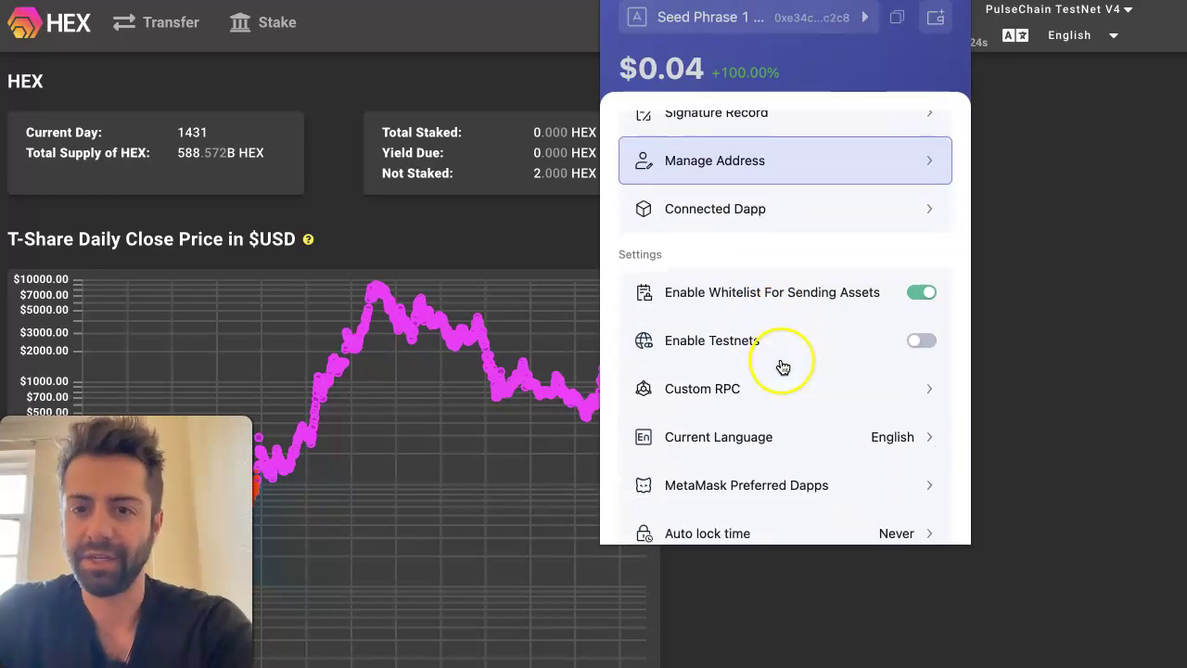
click(901, 350)
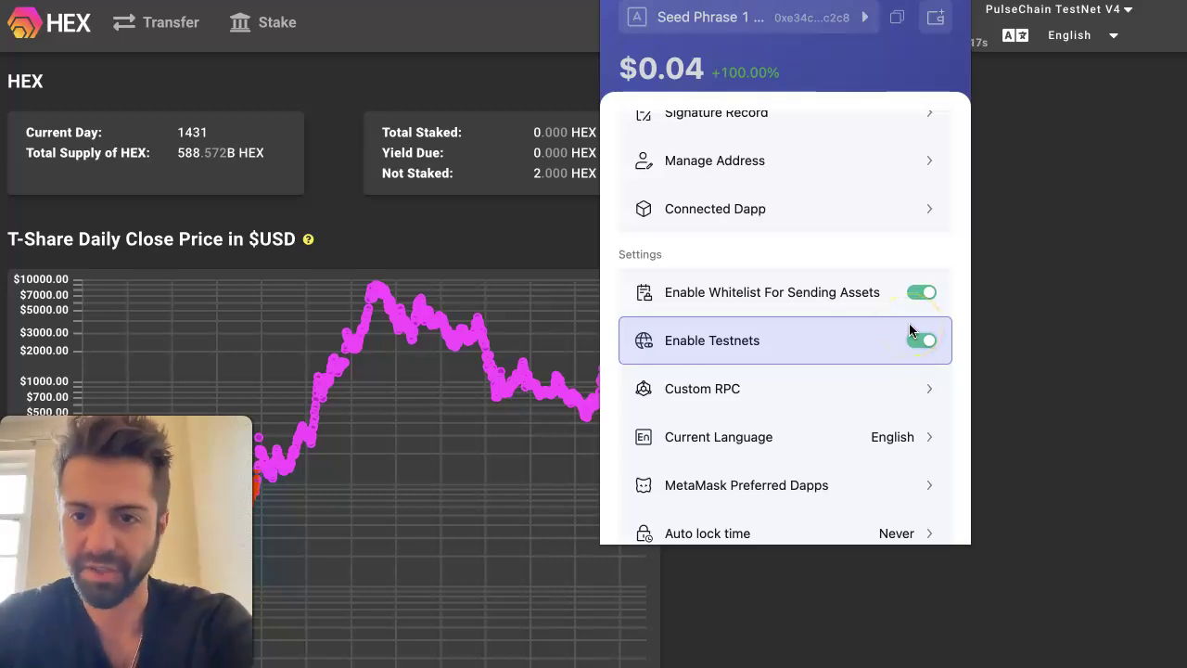
scroll(909, 329, up, 1)
click(1055, 235)
- Switch the HEX site to Ethereum MainNet, then to PulseChain MainNet
click(1098, 35)
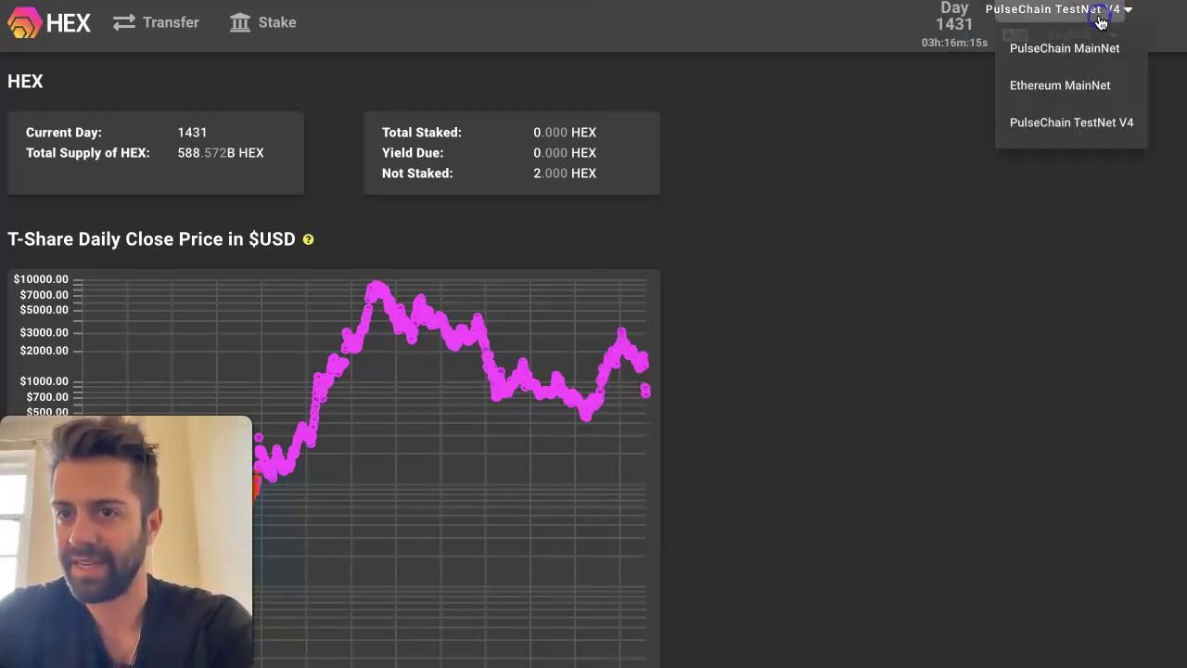
click(1081, 72)
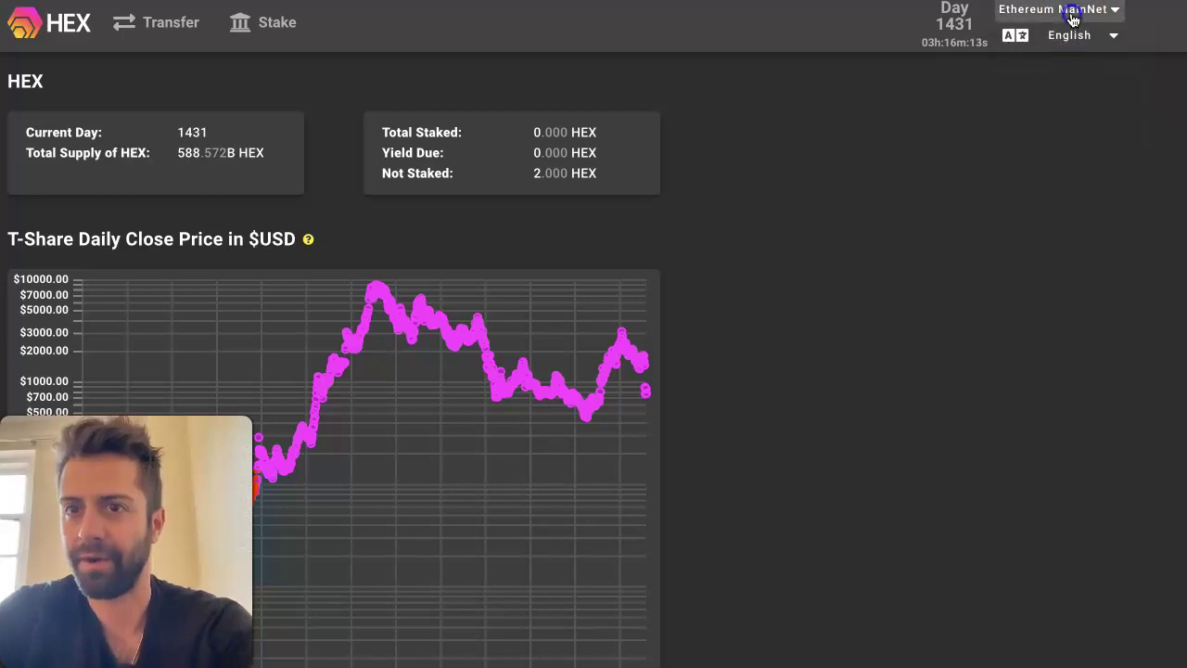
click(1073, 11)
click(1068, 48)
click(920, 348)
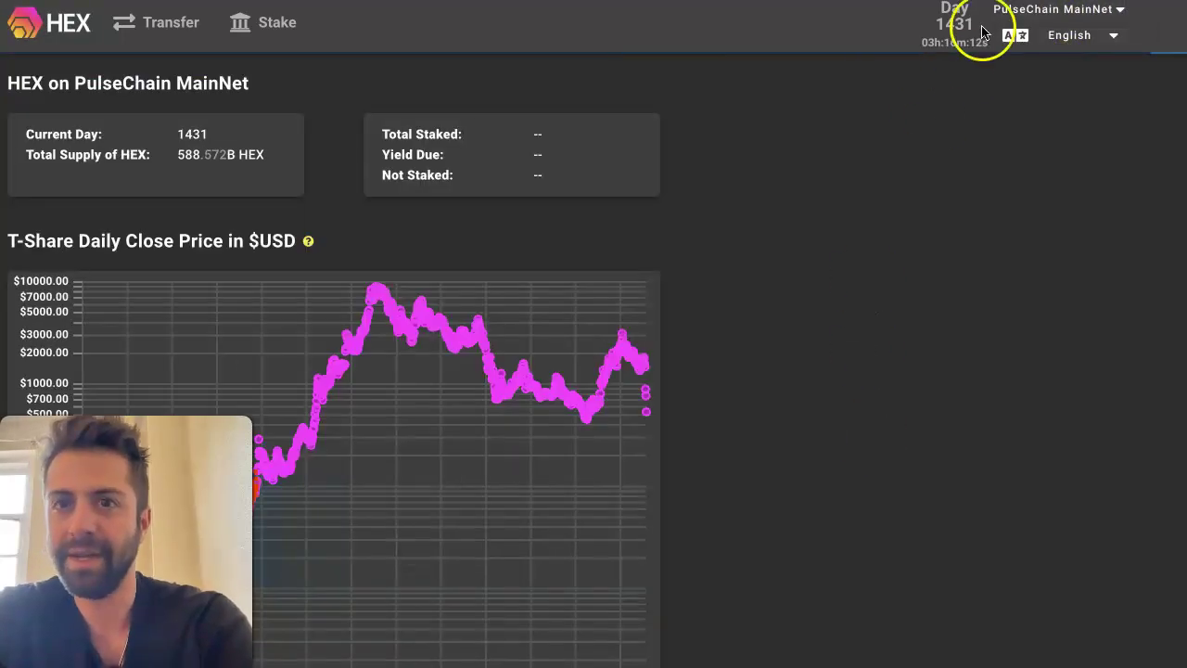
- Check Rabby's network, switch HEX back to Ethereum MainNet and review the network choices
click(983, 0)
click(863, 156)
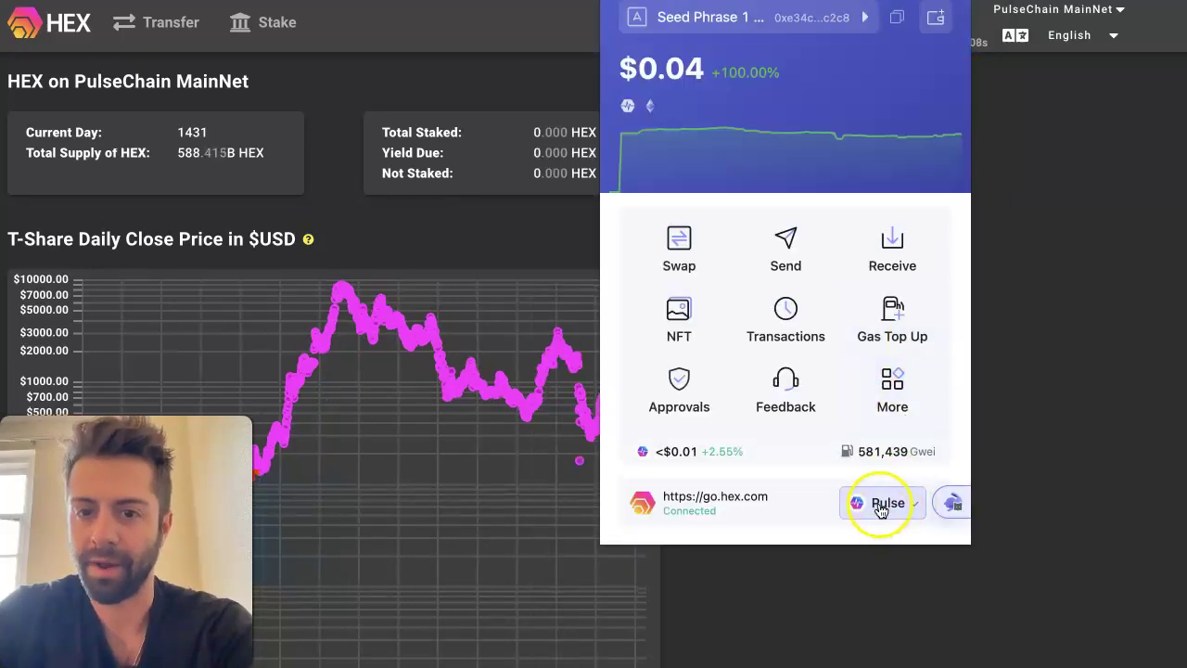
click(1053, 139)
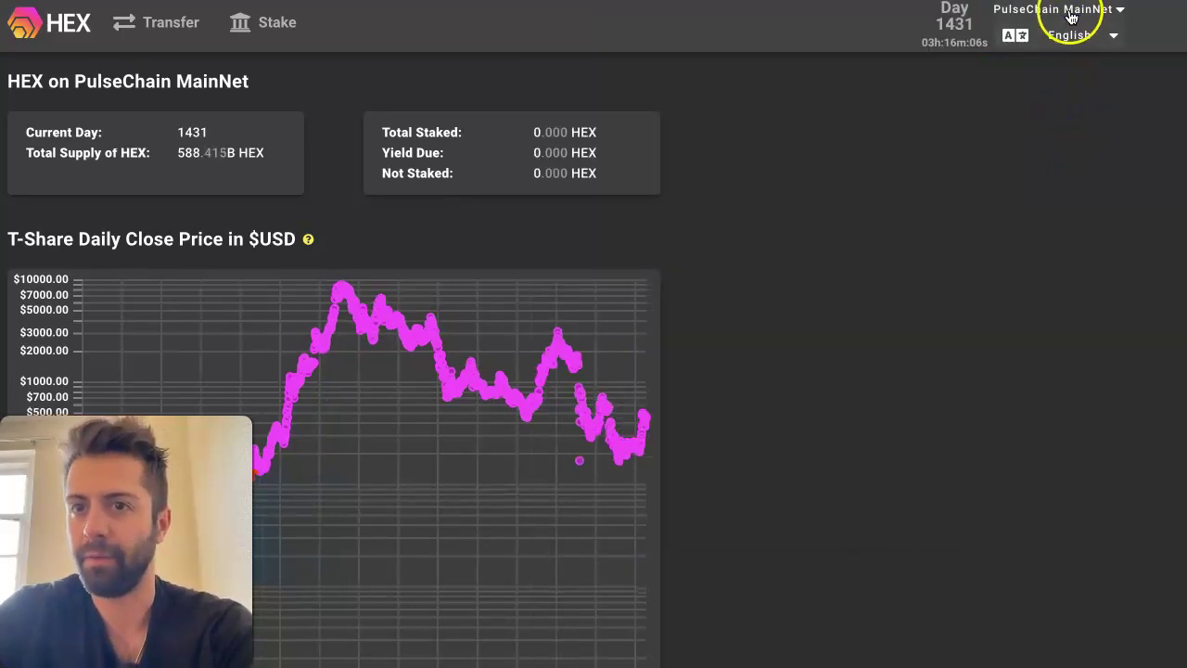
click(1066, 11)
click(1047, 83)
click(872, 141)
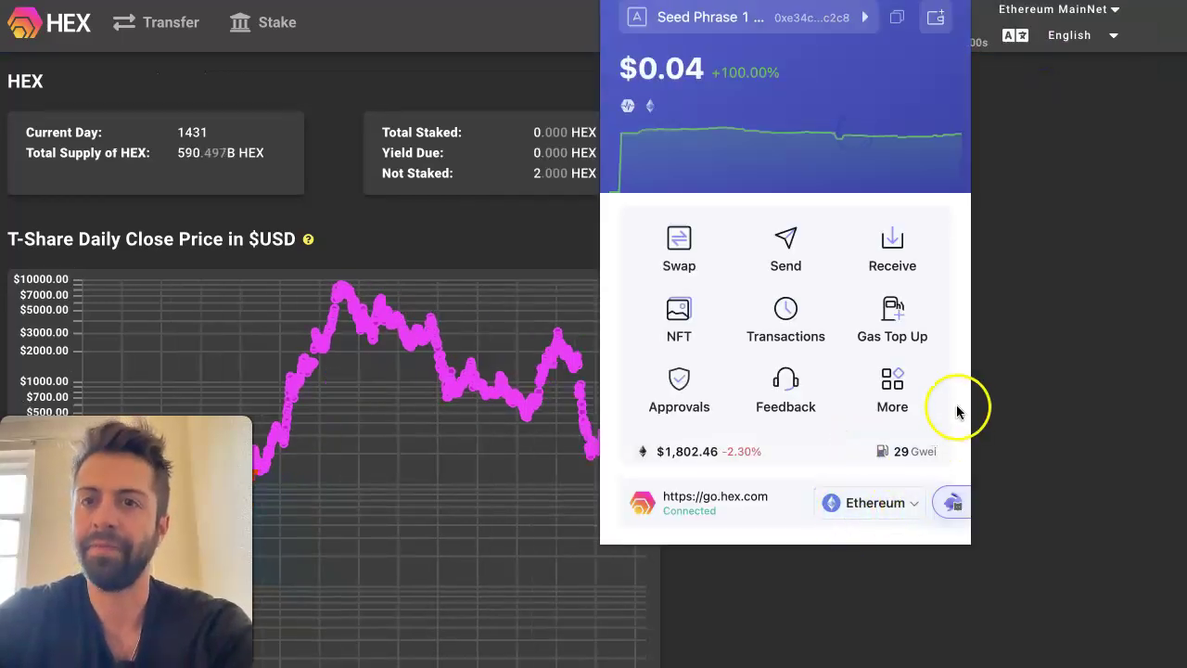
click(1011, 260)
click(1073, 16)
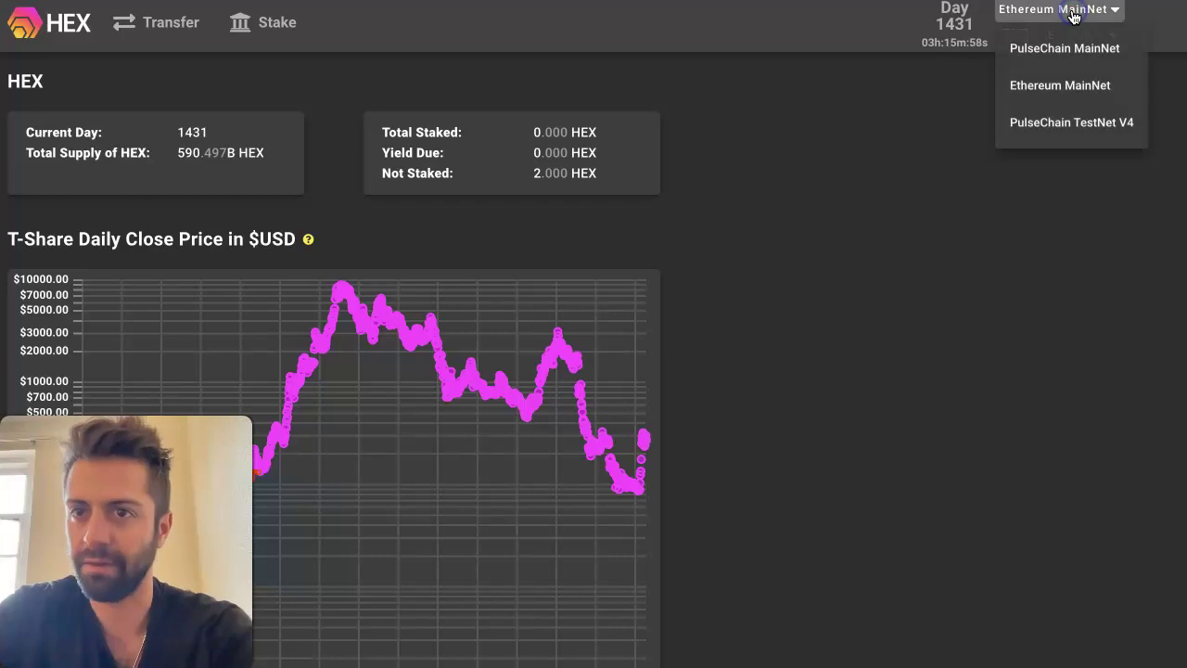
click(1067, 84)
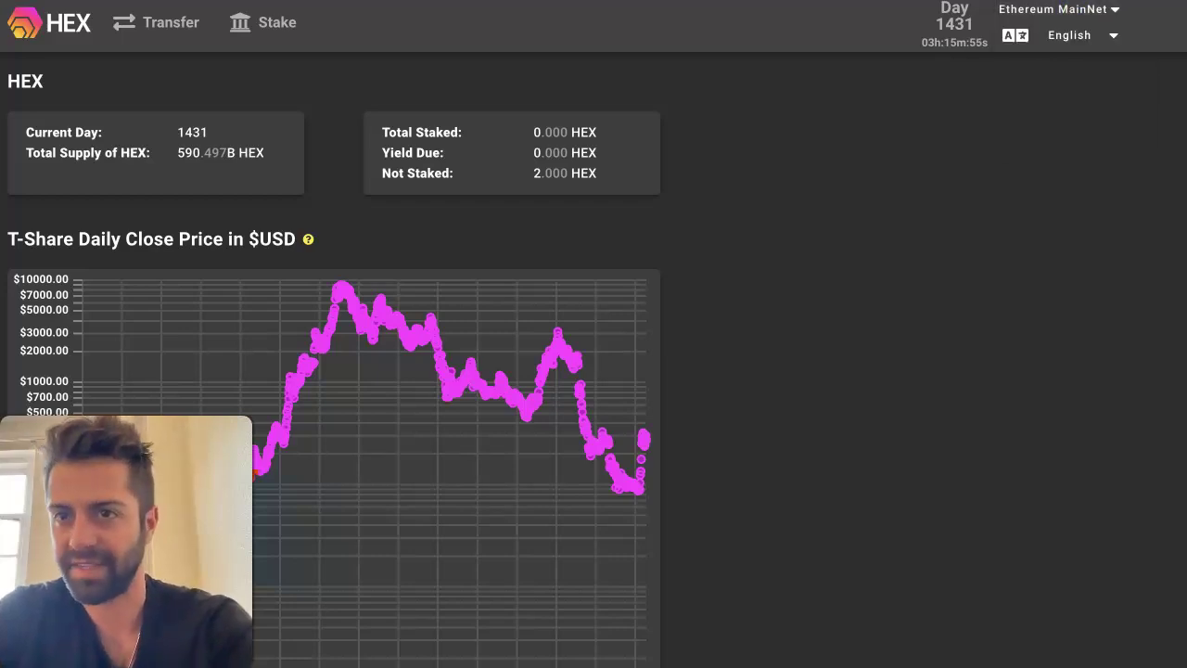
- Search 'pul' in Rabby's chain list and switch the wallet to the Pulse chain
click(997, 0)
click(816, 154)
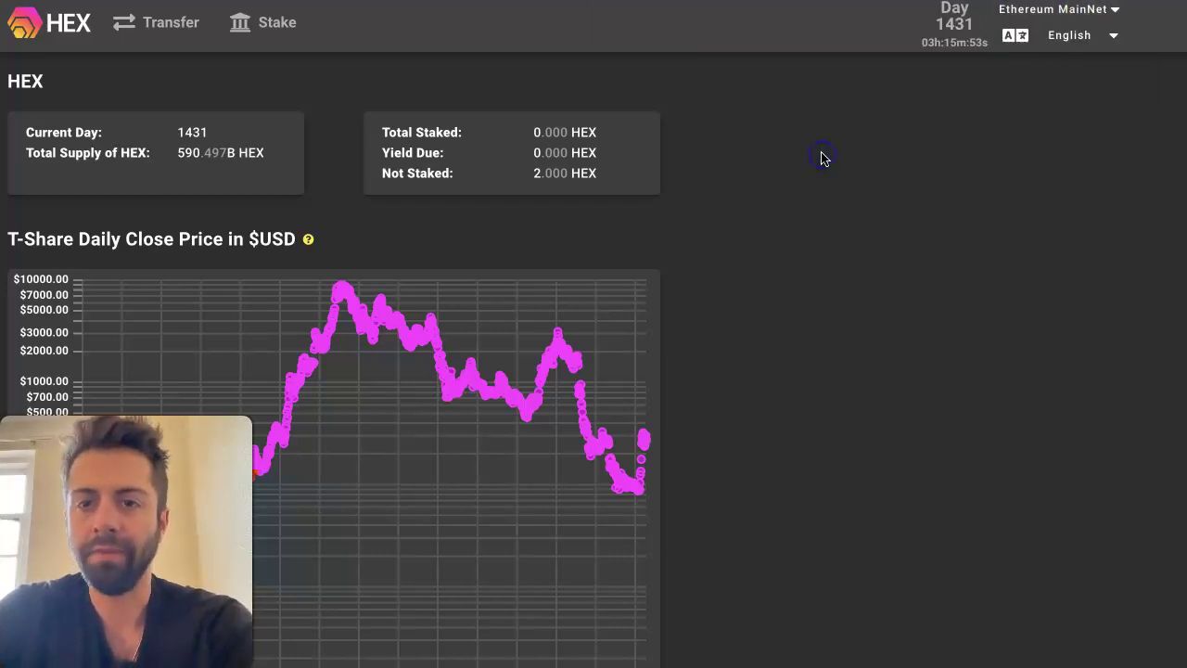
click(855, 506)
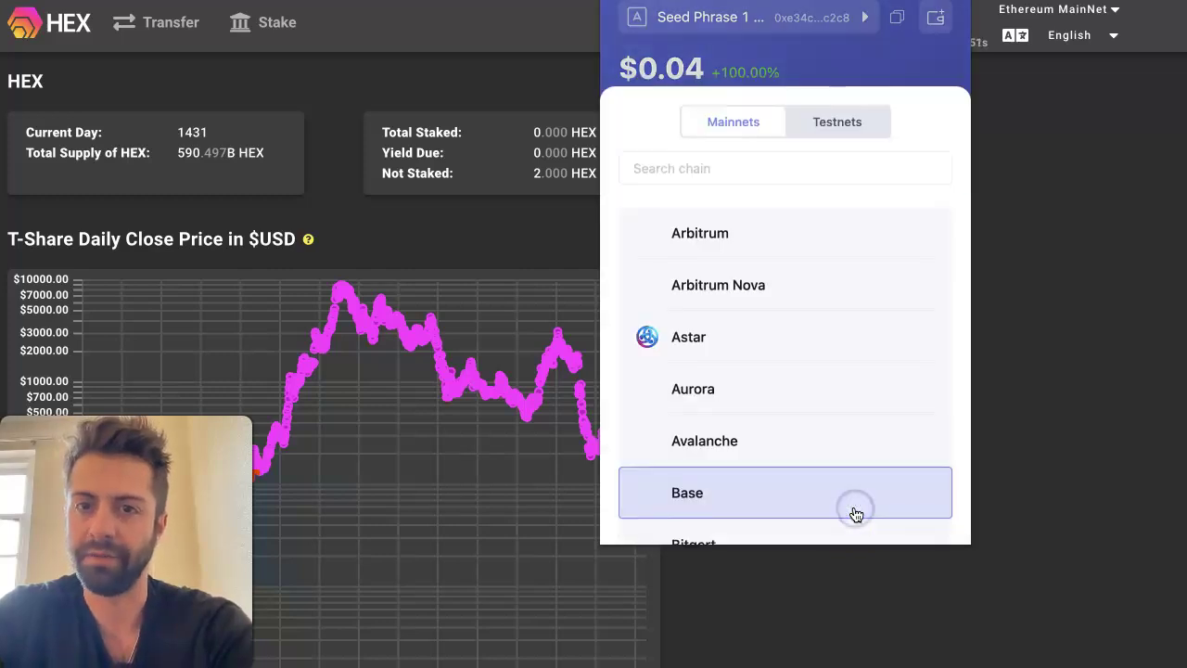
click(696, 168)
text(pule)
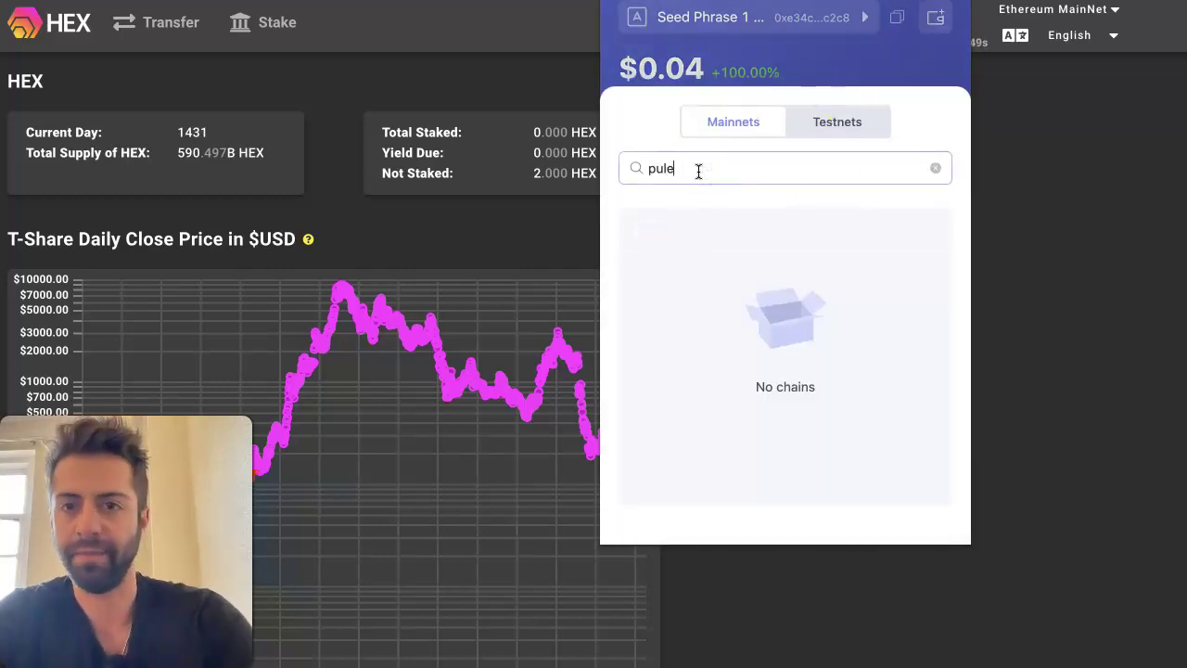
key(BackSpace)
click(727, 234)
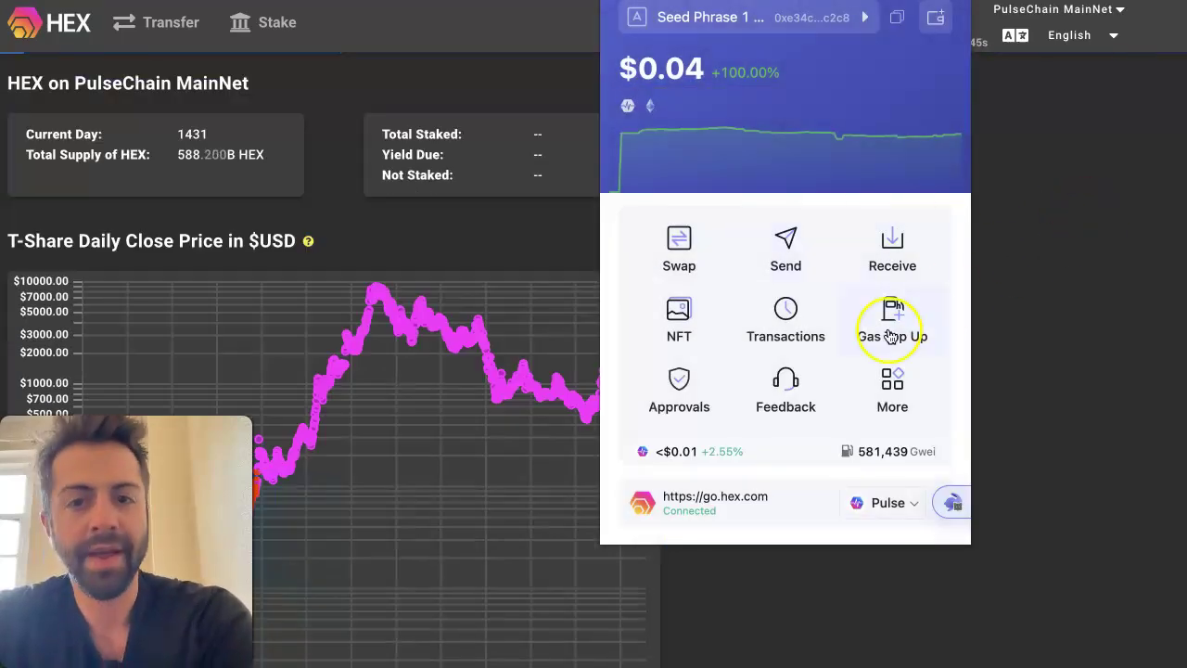
click(998, 342)
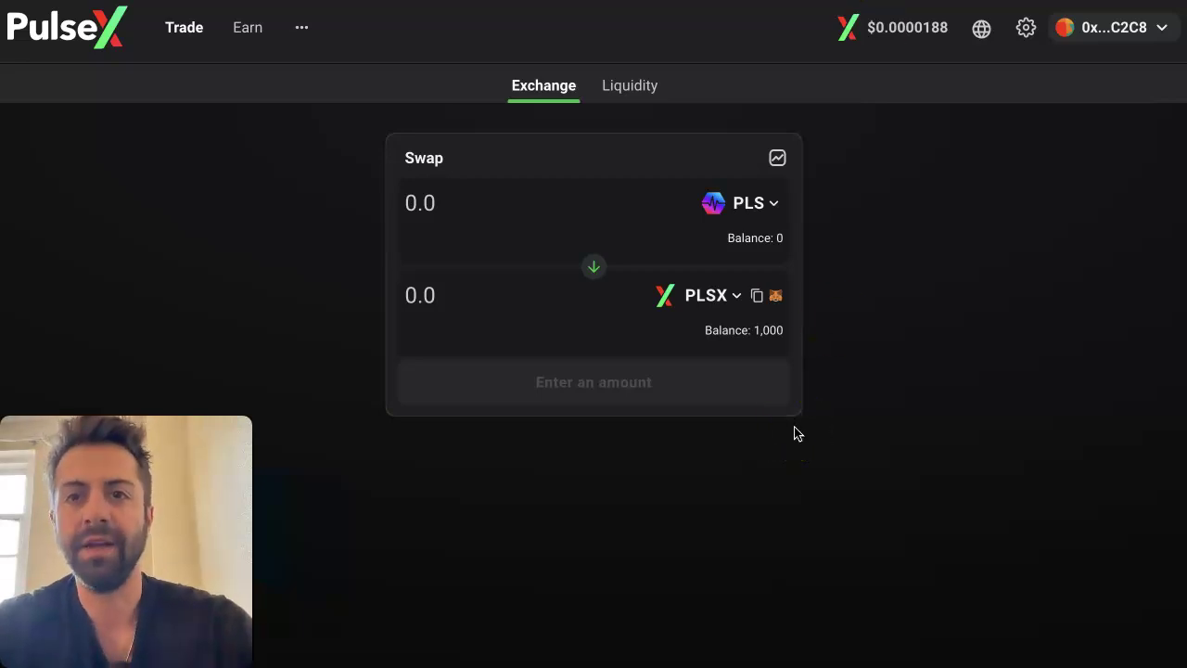
- Pick Rabby Wallet from PulseX's wallet connection options
click(898, 22)
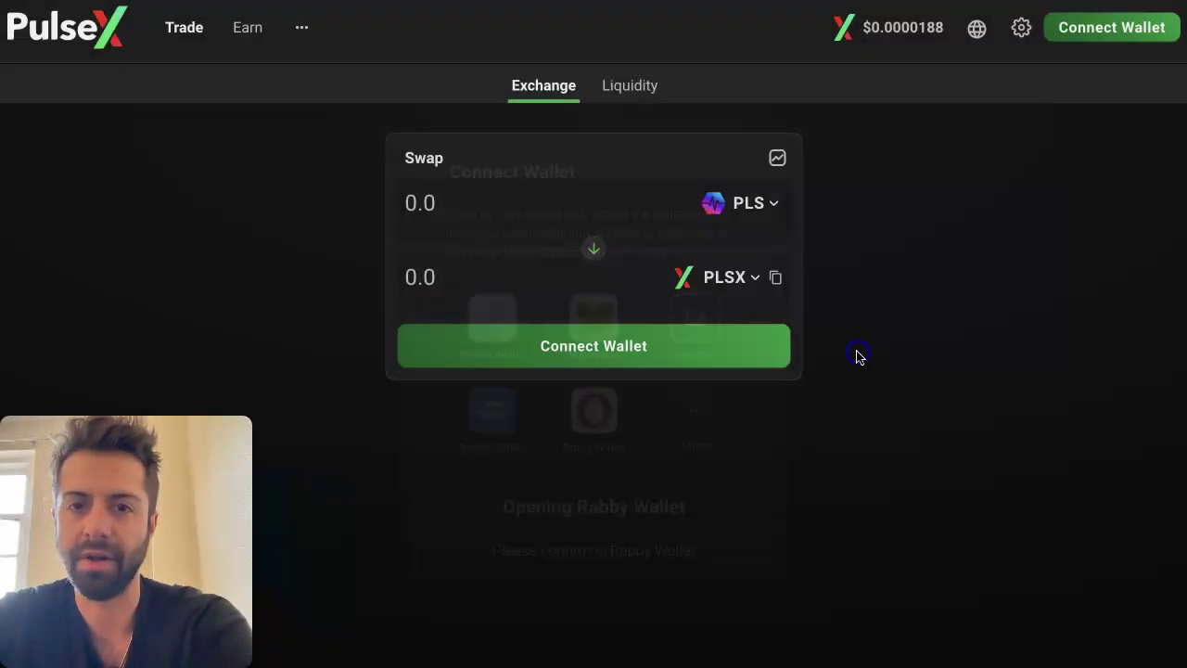
click(657, 360)
click(488, 345)
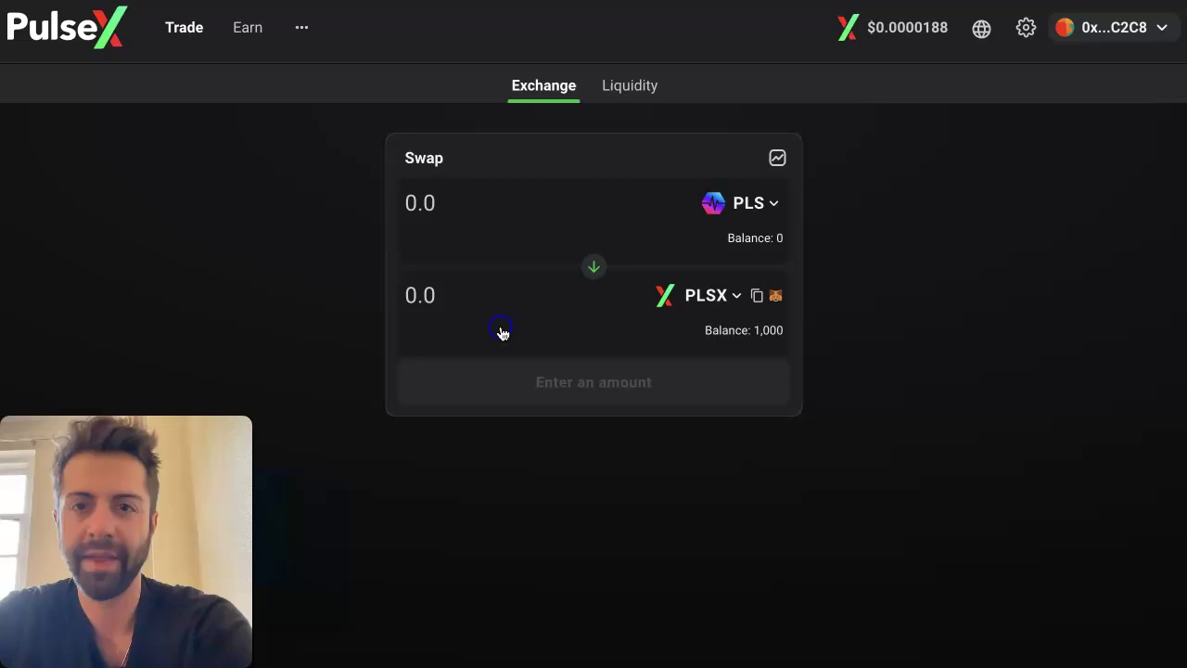
- Disconnect PulseX from the Rabby Wallet extension
click(985, 1)
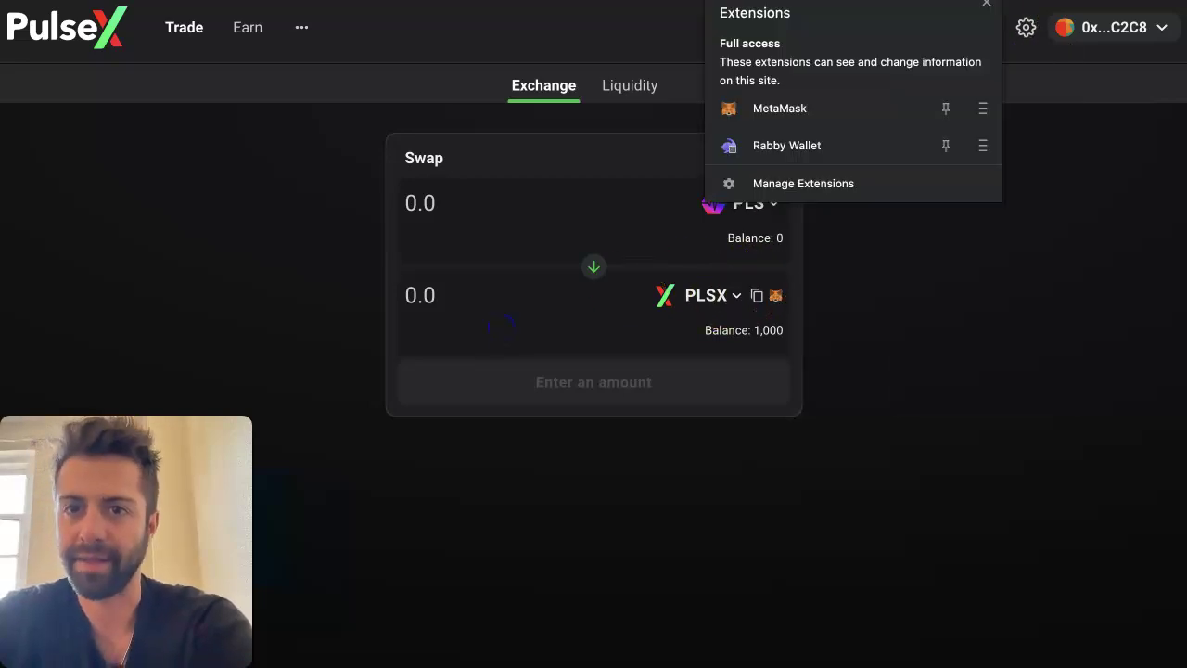
click(825, 146)
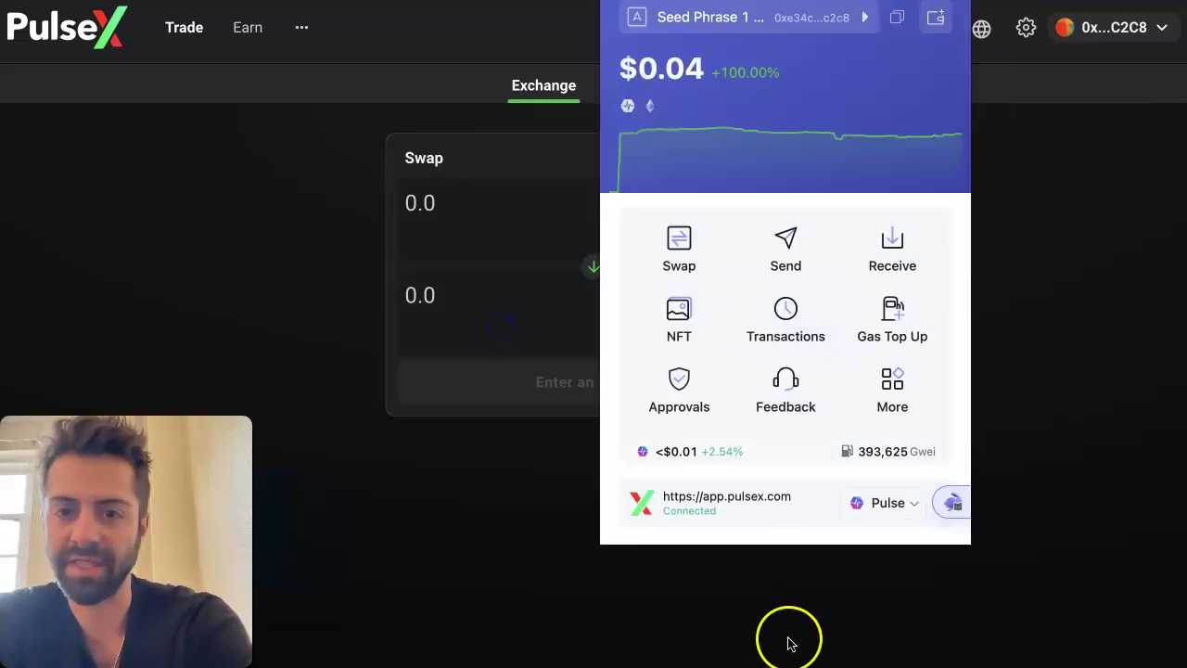
click(731, 514)
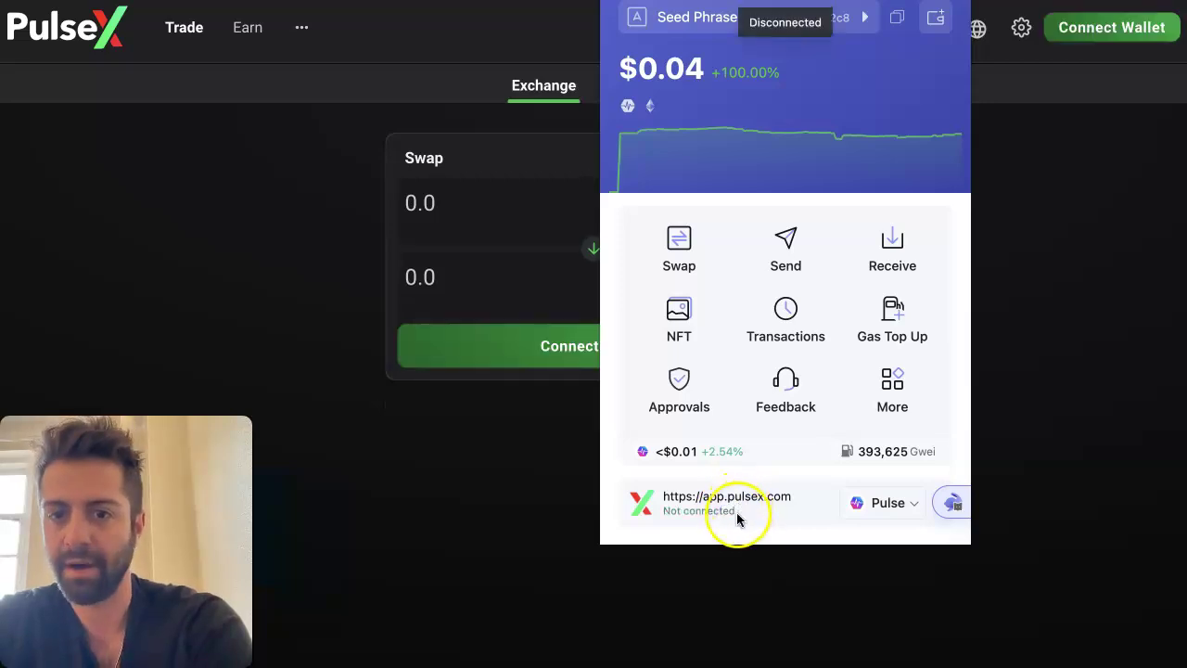
click(458, 482)
- Reconnect Rabby Wallet to PulseX and approve the connection
click(588, 351)
click(476, 318)
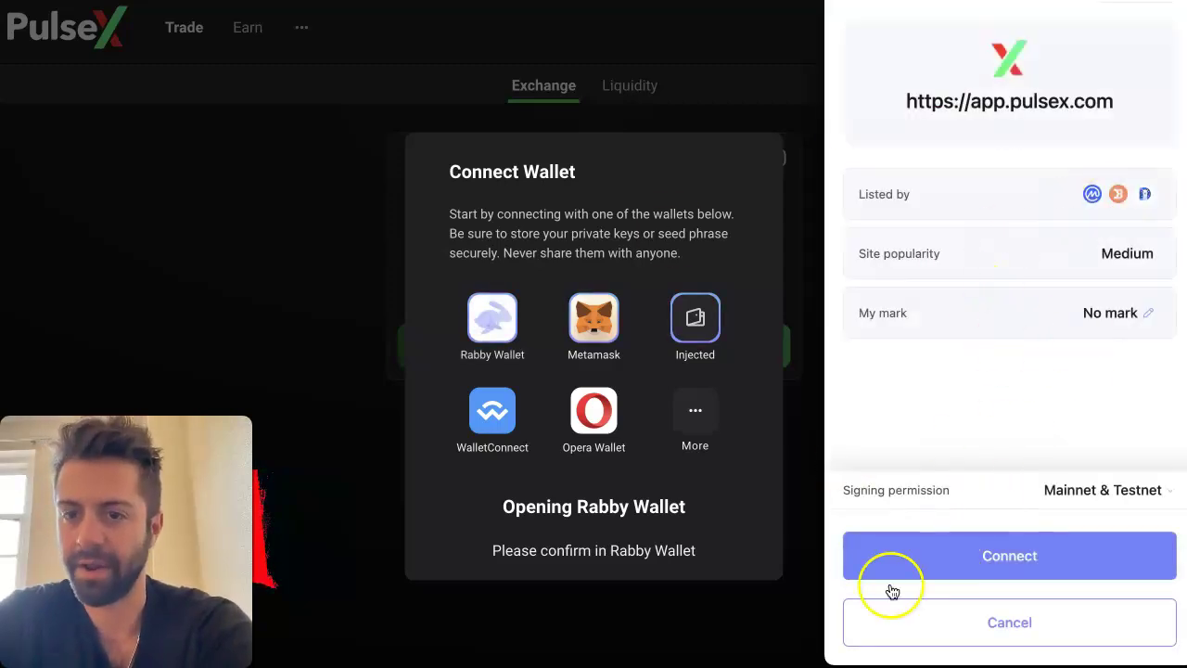
click(994, 554)
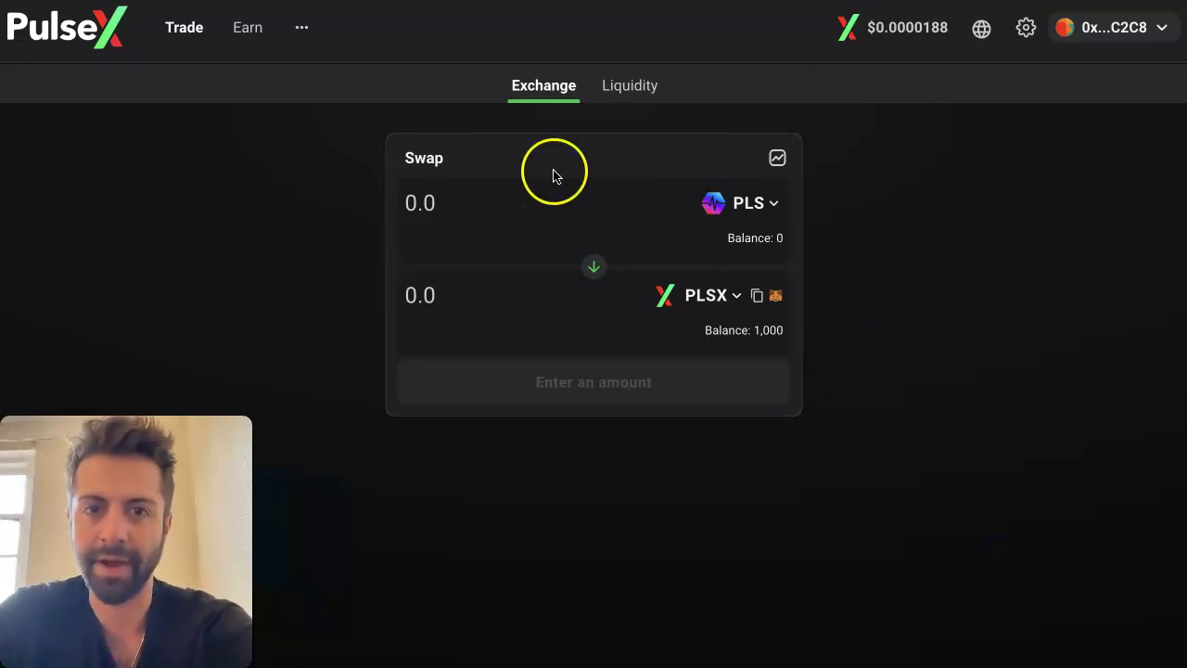
- Set PulseX to swap 10 PLSX for PLS
click(602, 280)
click(542, 206)
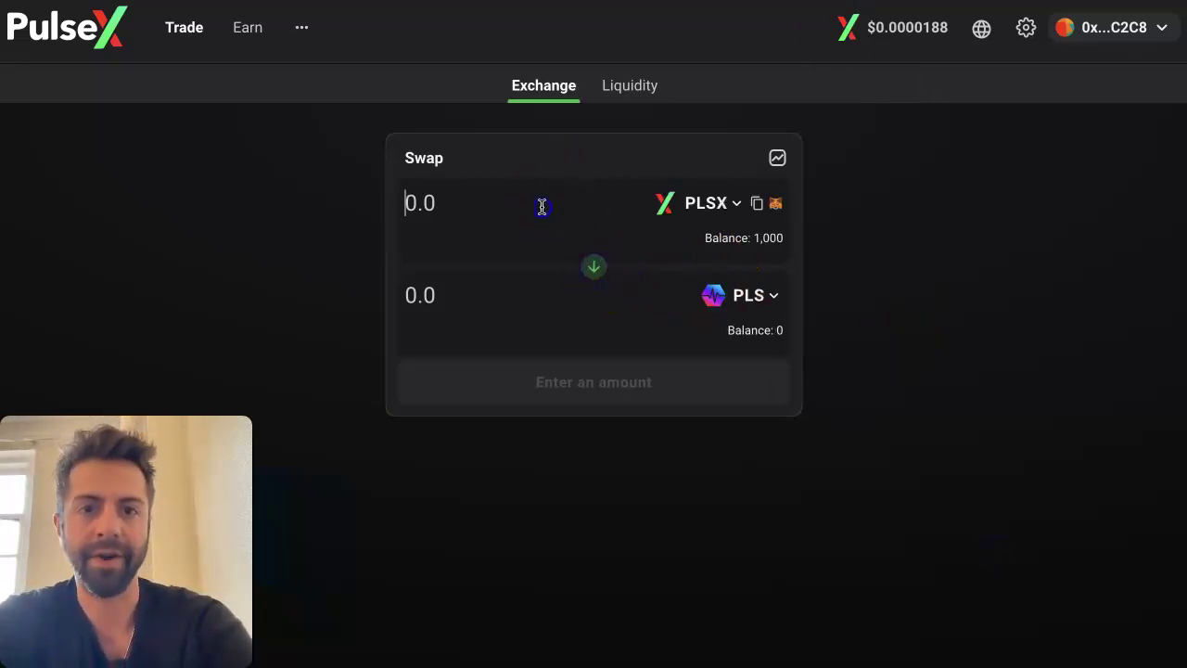
text(10)
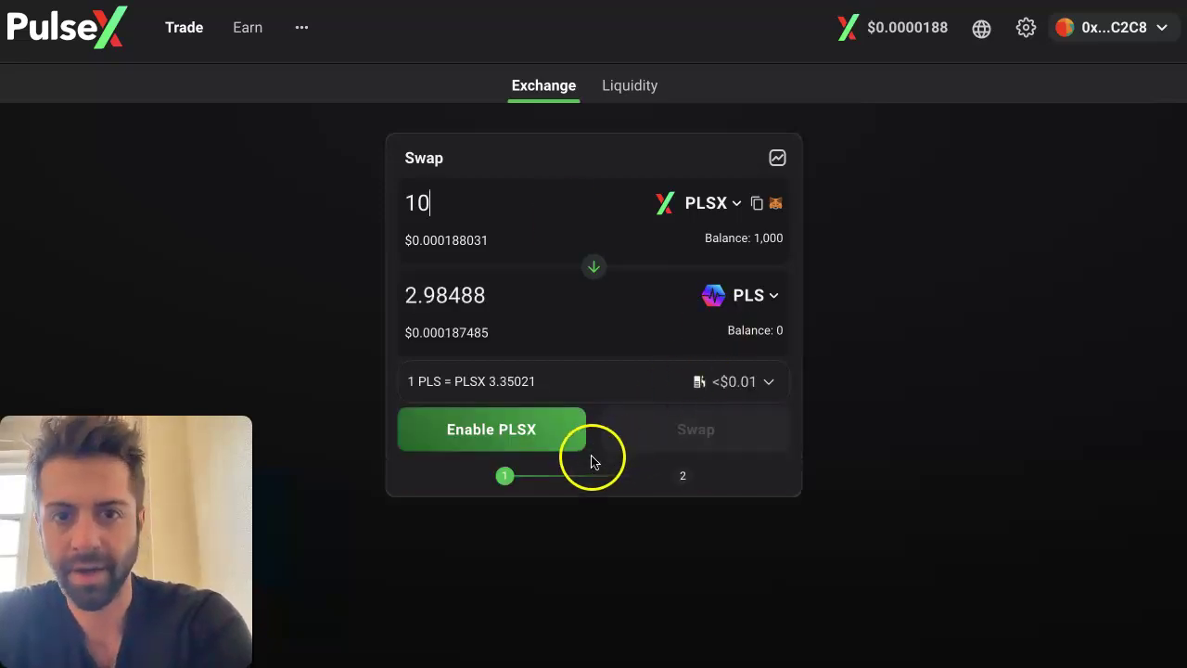
- Request PLSX spending approval, review Rabby's Token Approval, then dismiss it
click(538, 426)
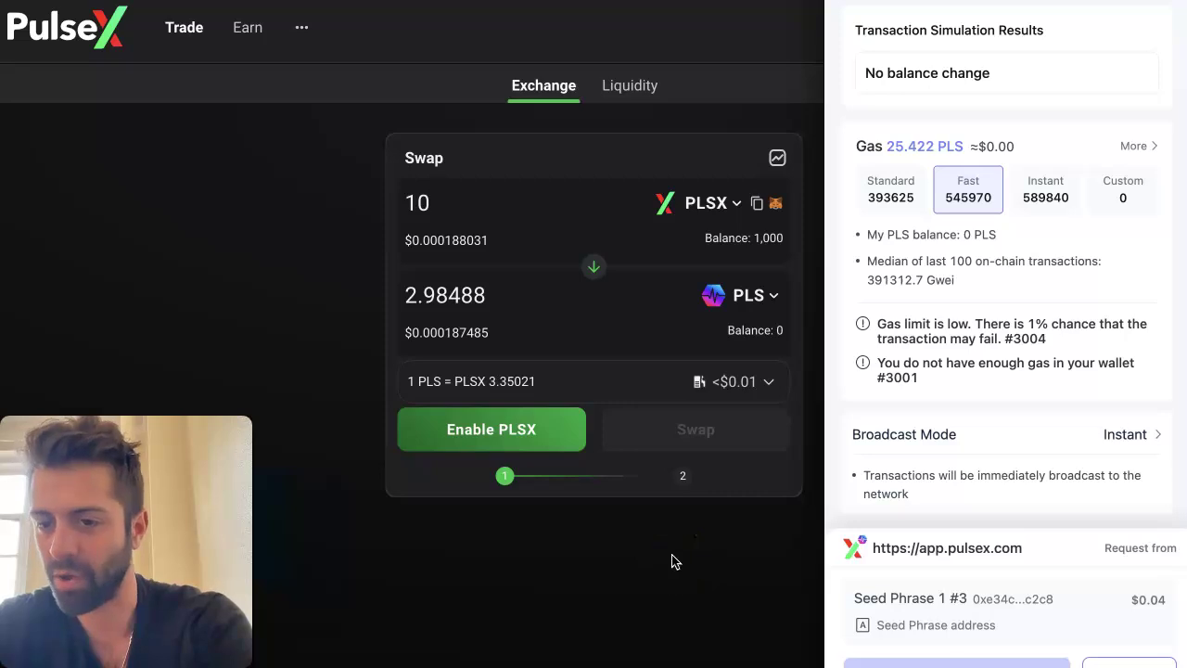
scroll(930, 202, up, 5)
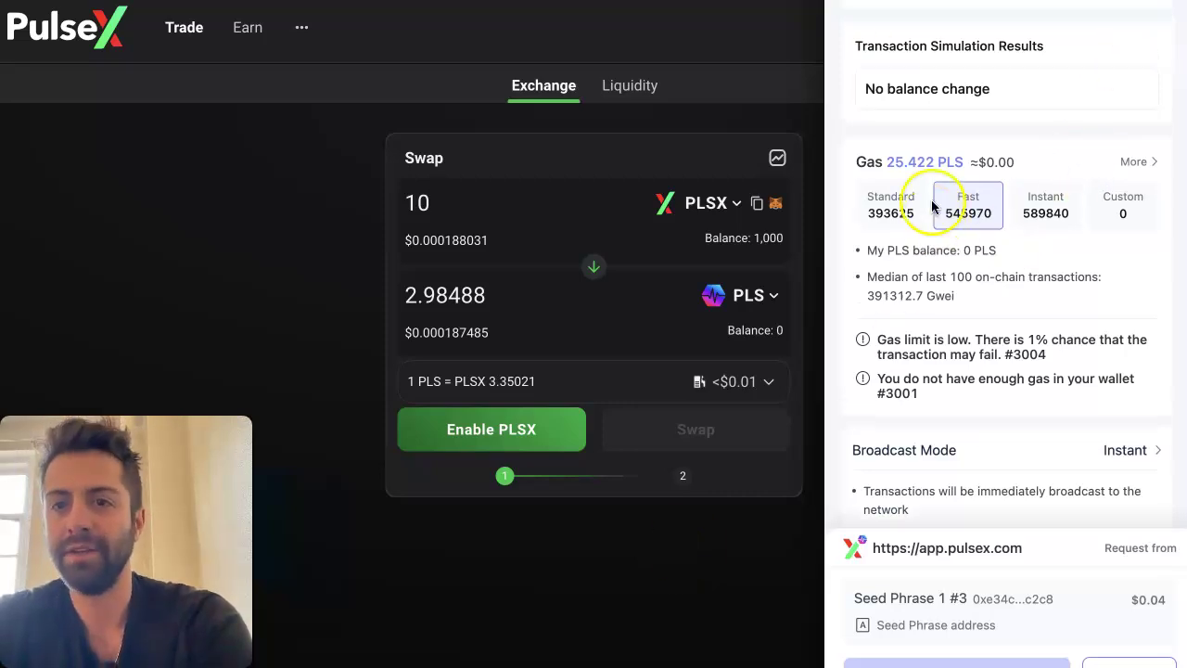
scroll(1070, 412, down, 3)
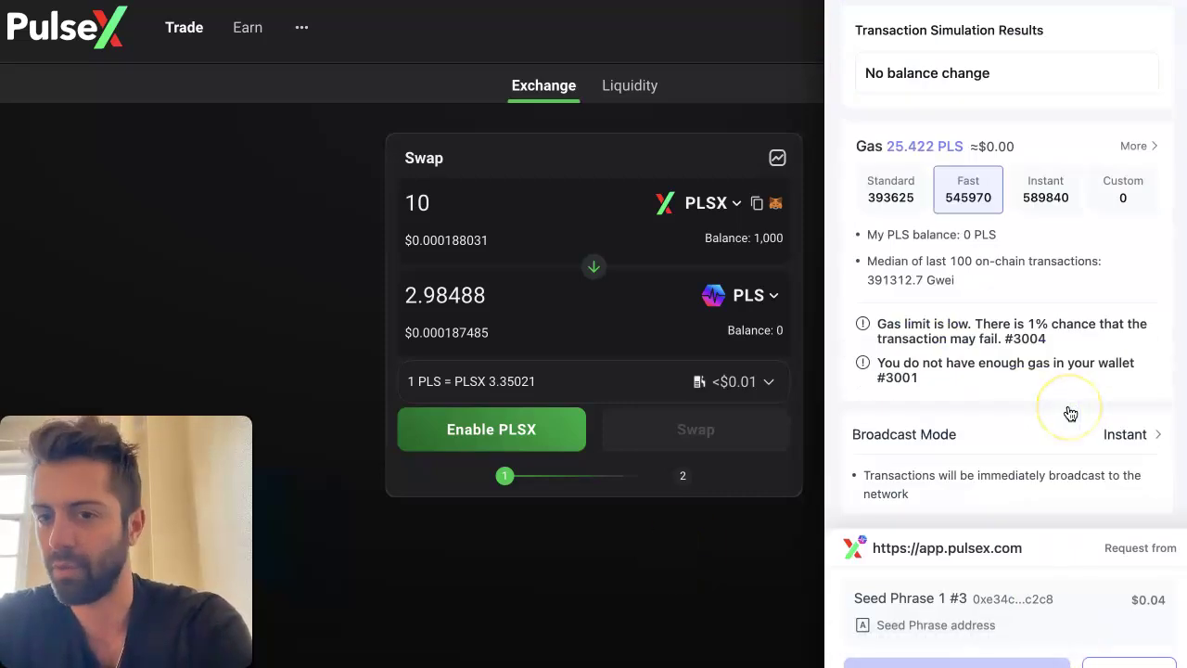
scroll(1068, 485, up, 3)
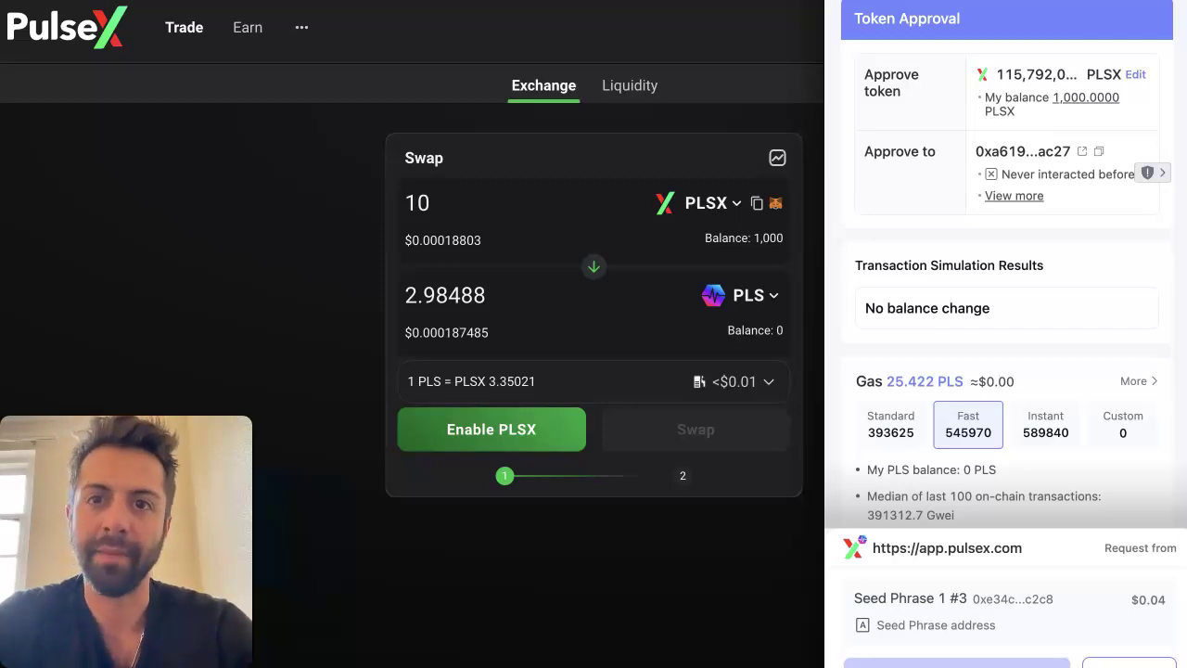
click(853, 308)
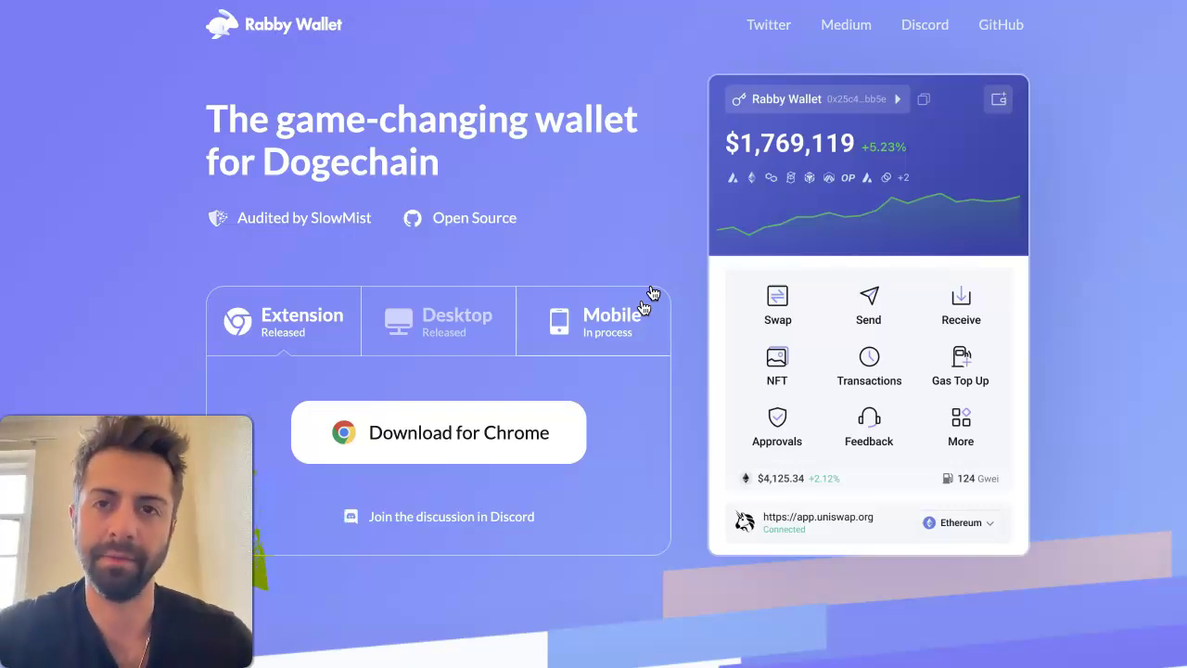
click(657, 265)
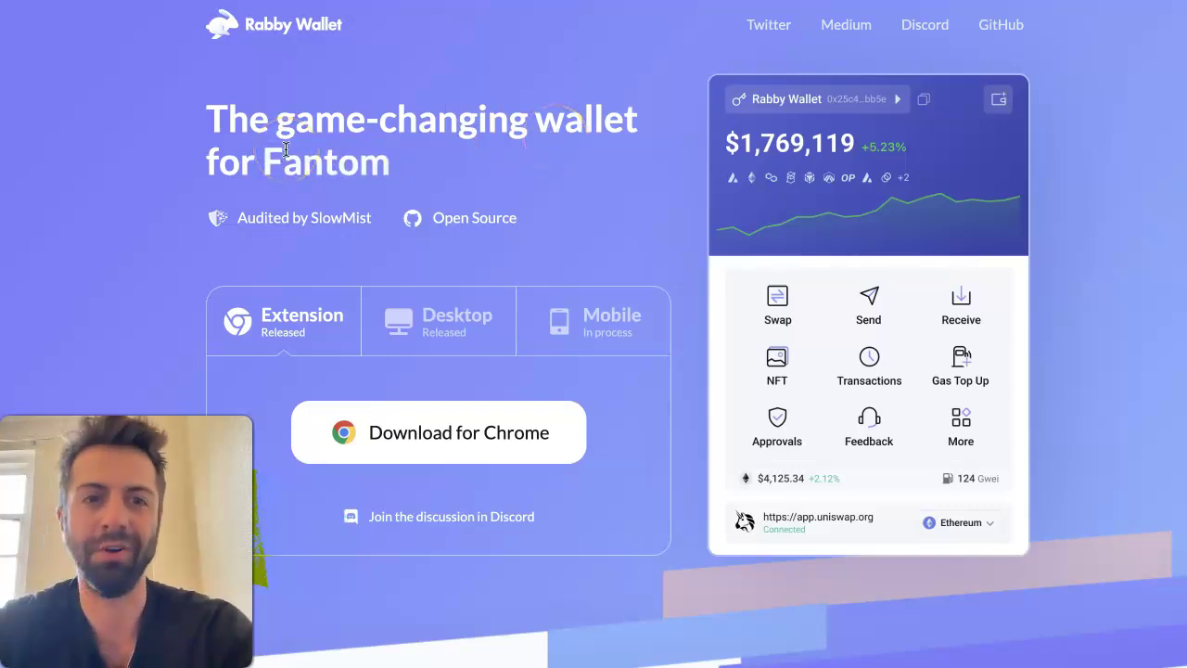
click(413, 302)
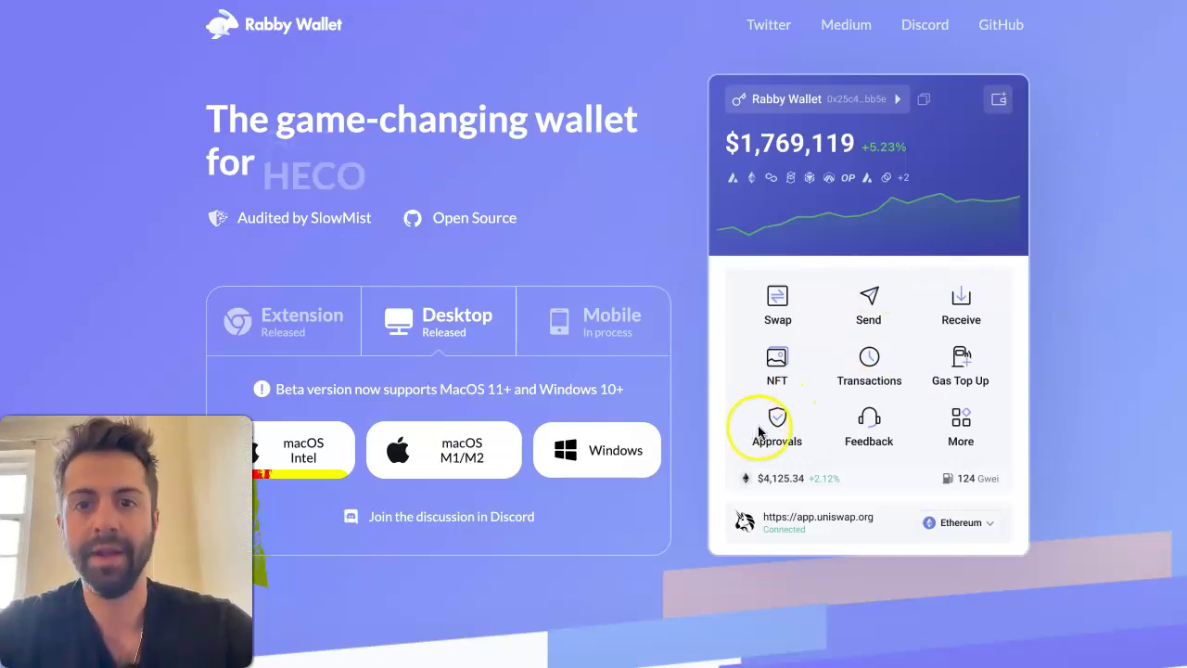
click(1025, 45)
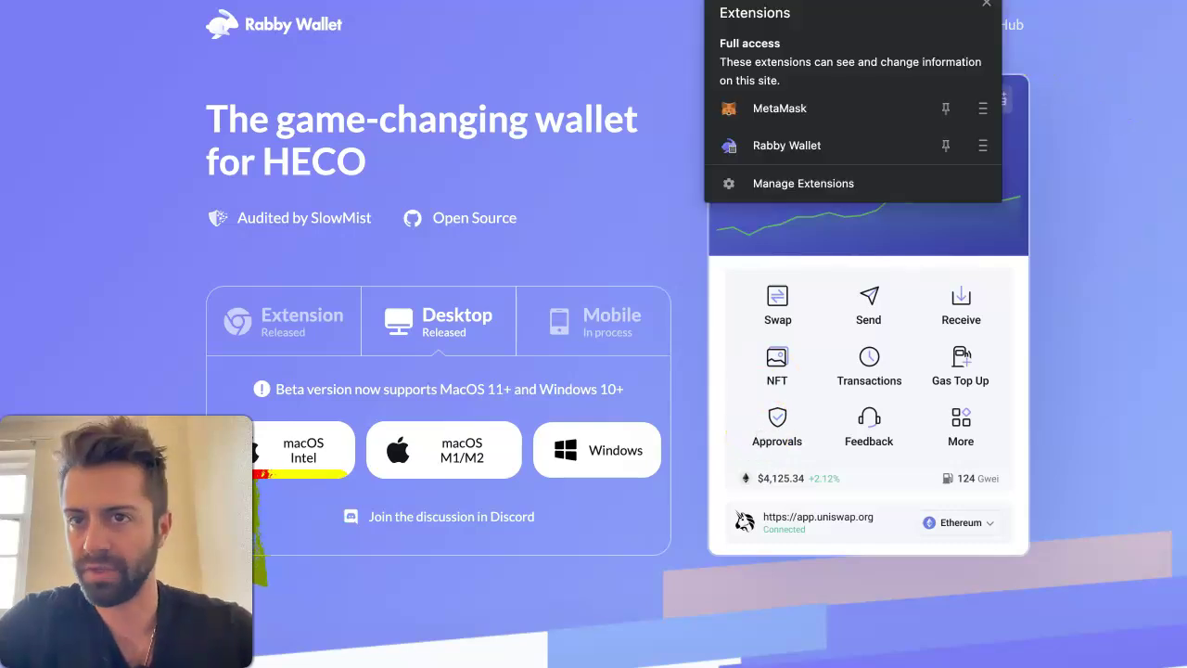
click(818, 151)
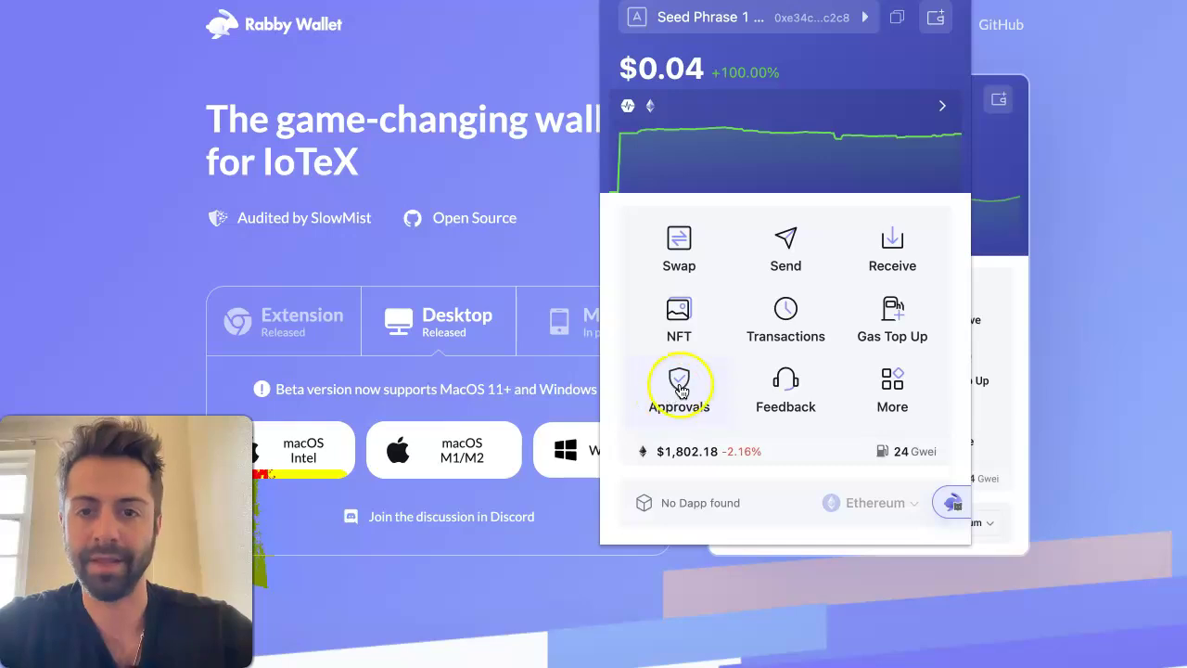
- Open Rabby's Approvals, view them By Assets, then switch back to By Contracts
click(680, 389)
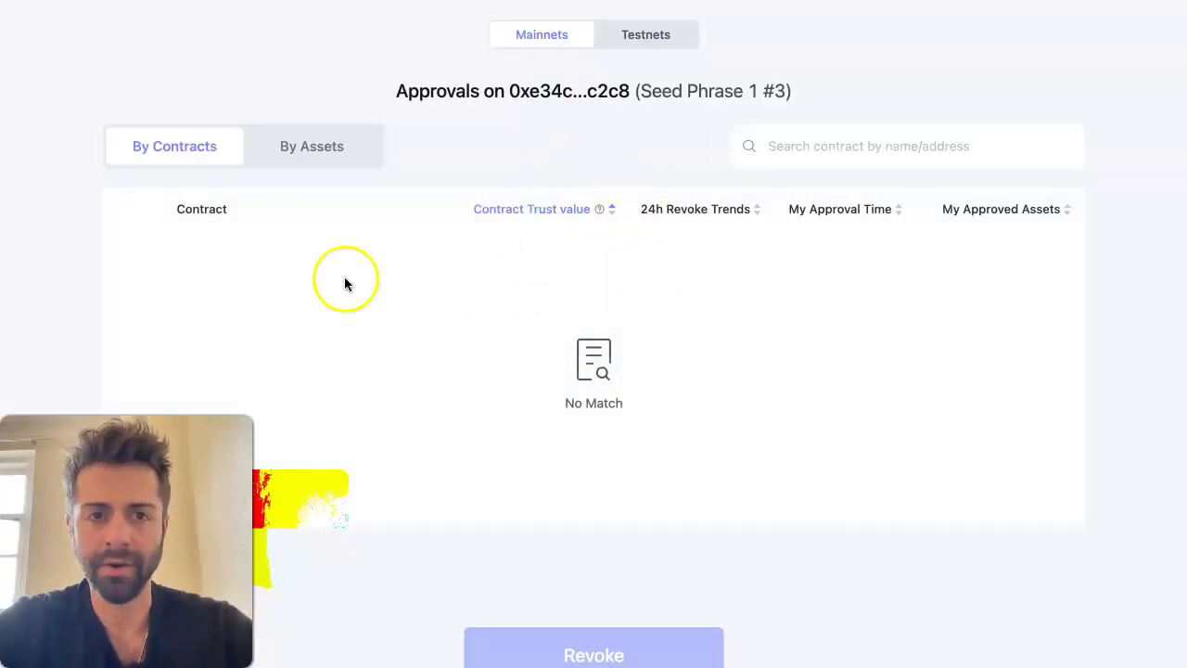
click(318, 146)
click(210, 148)
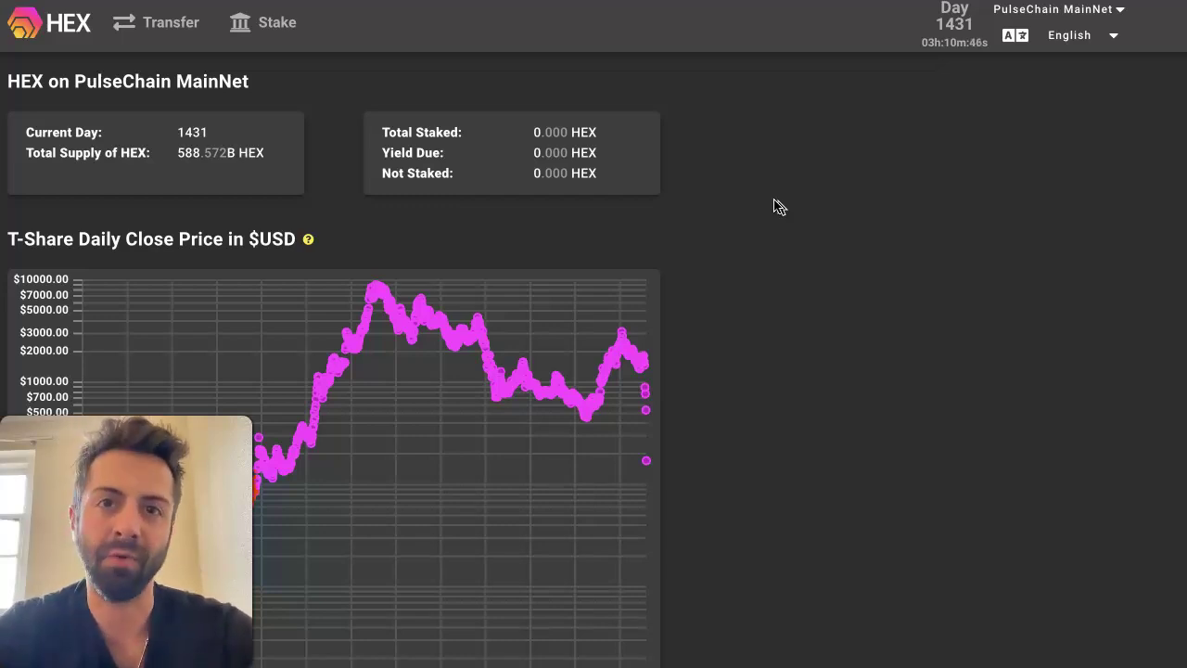
click(734, 239)
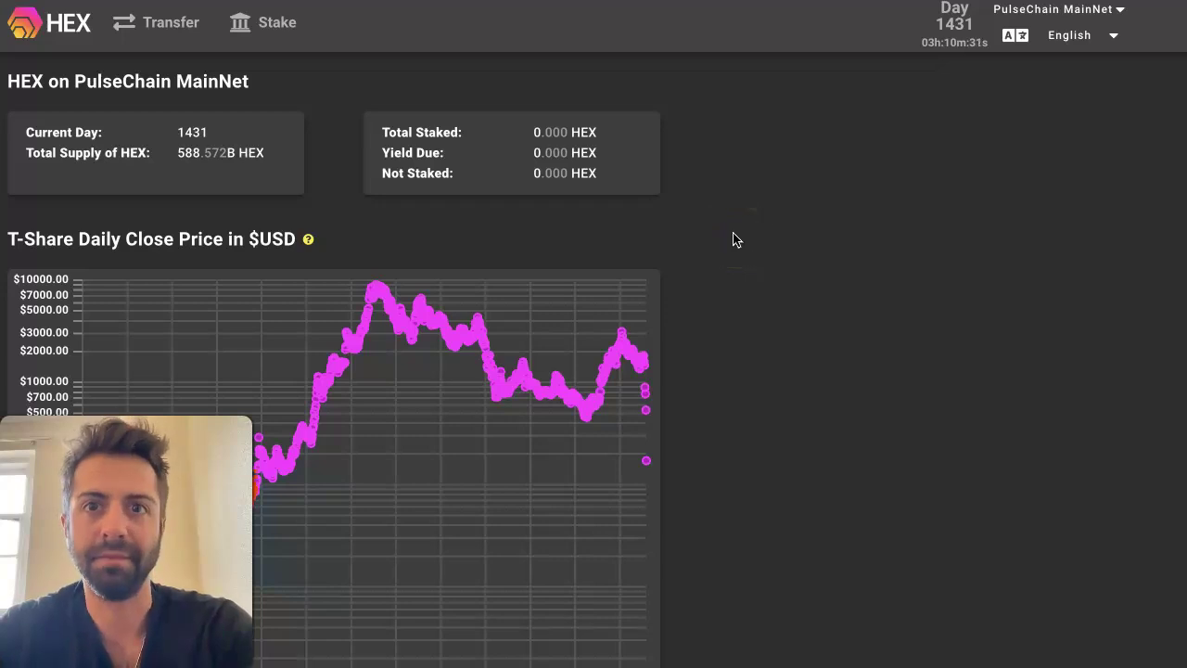